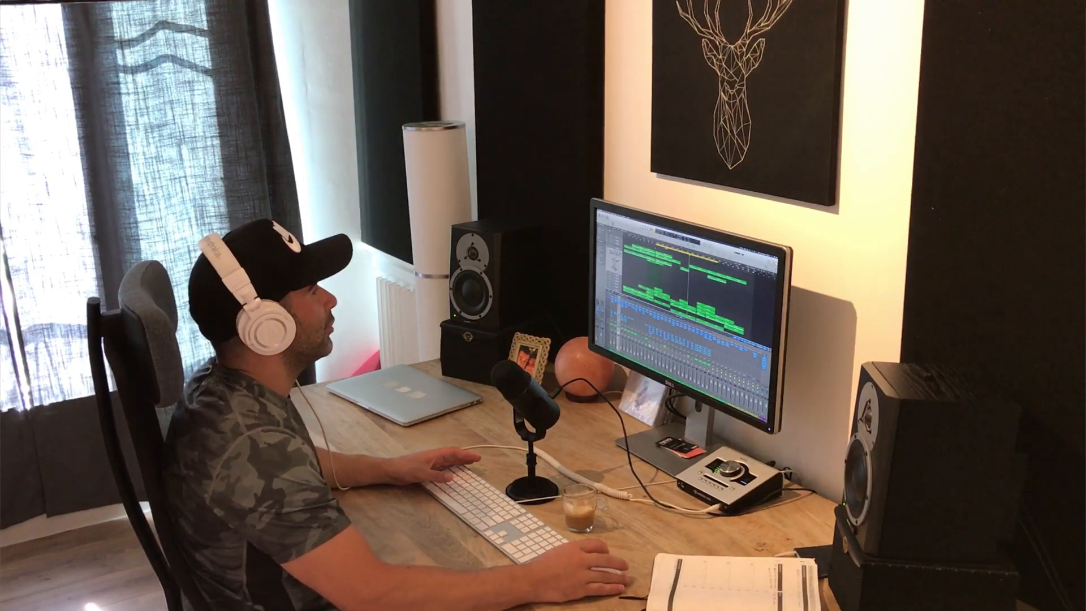
- Hide the mixer, play the song from the cycle start, and audition the Bass Rythm track in solo
key("x")
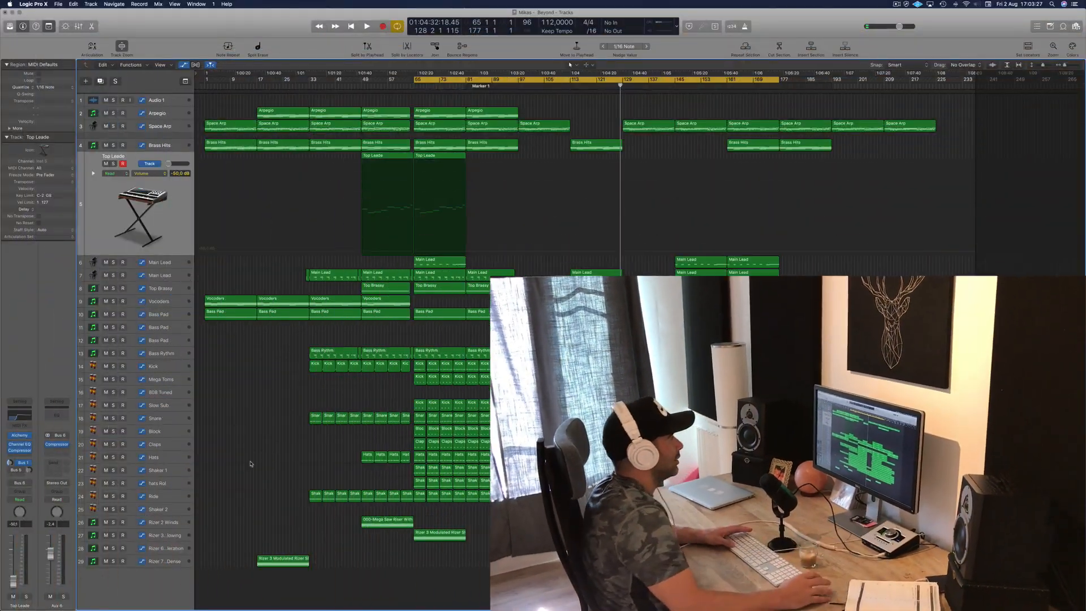
key("space")
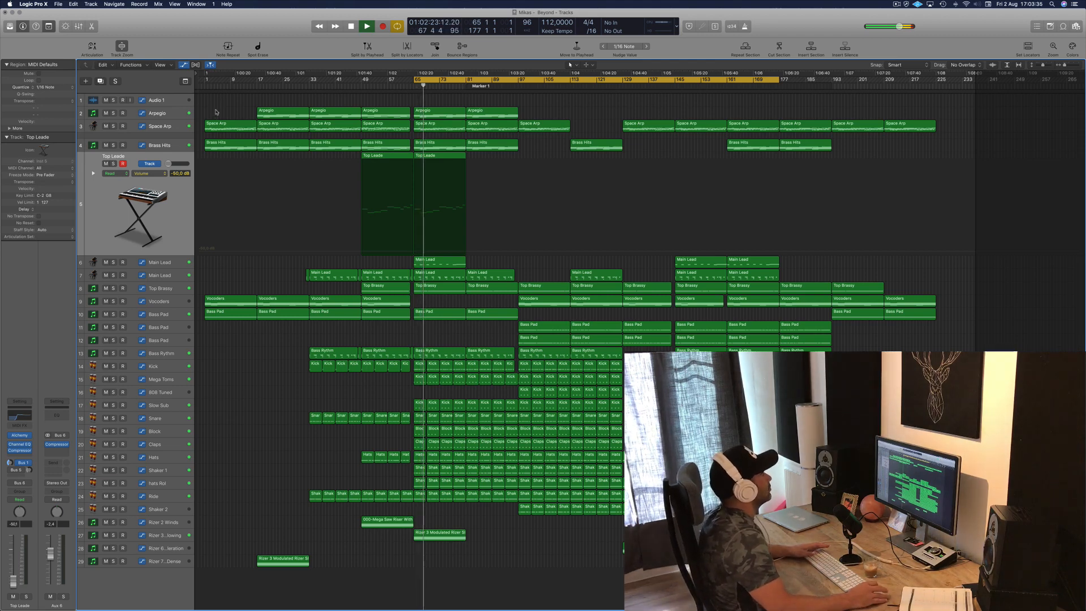
left_click(157, 115)
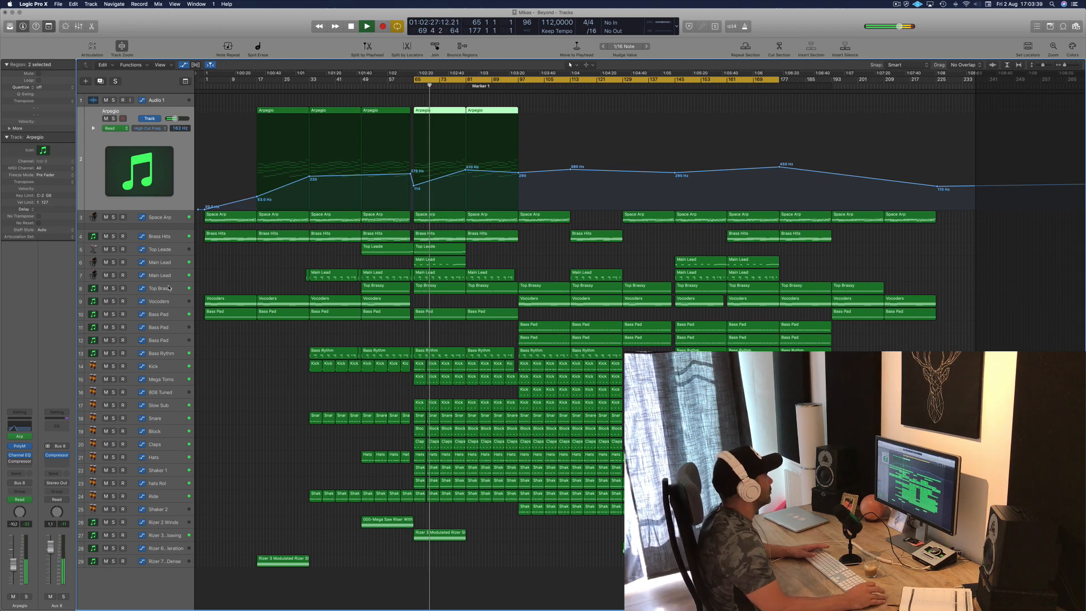
left_click(169, 352)
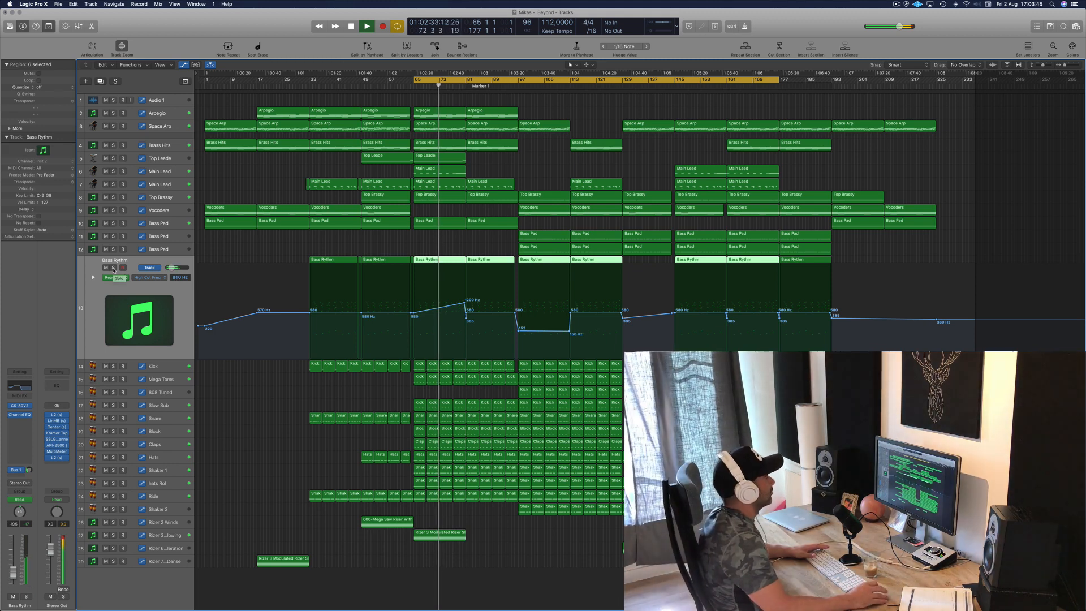
left_click(113, 268)
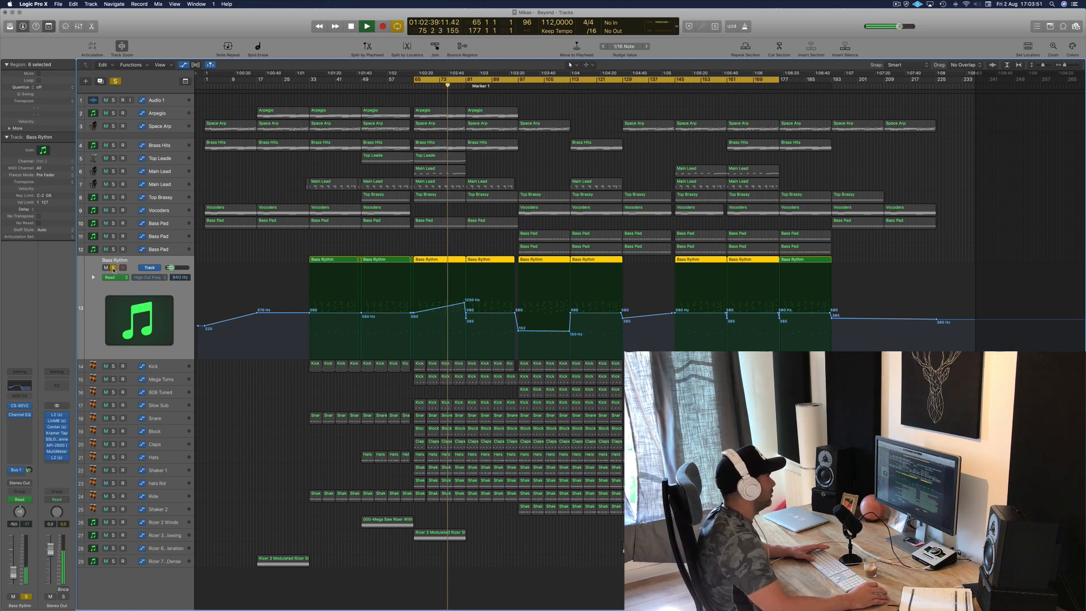
left_click(113, 268)
- Audition the Bass Pad on track 10 and the Top Brassy track in solo, one at a time
left_click(114, 224)
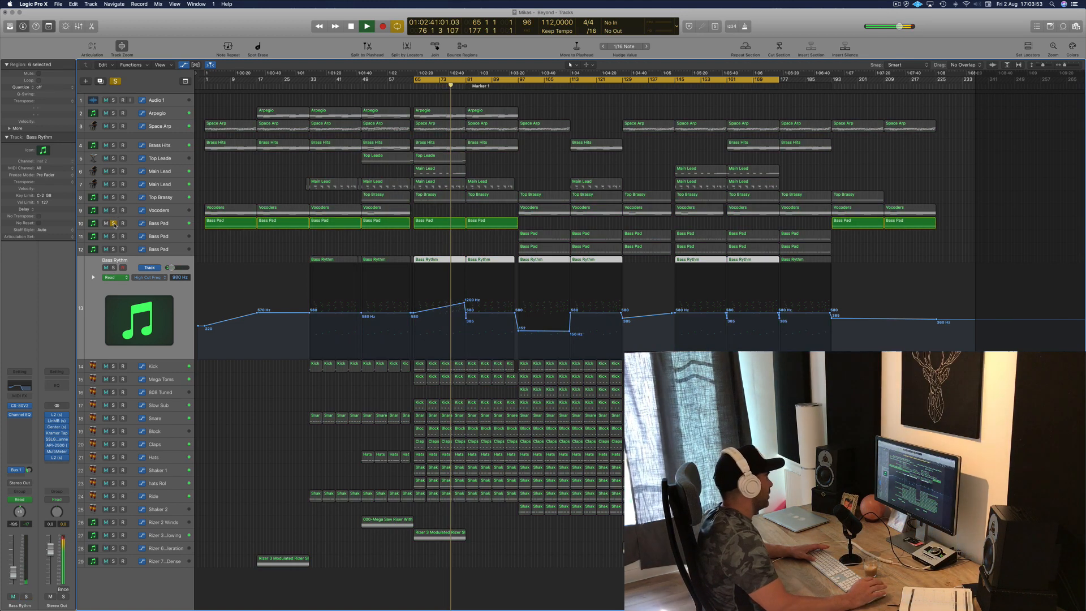
left_click(114, 223)
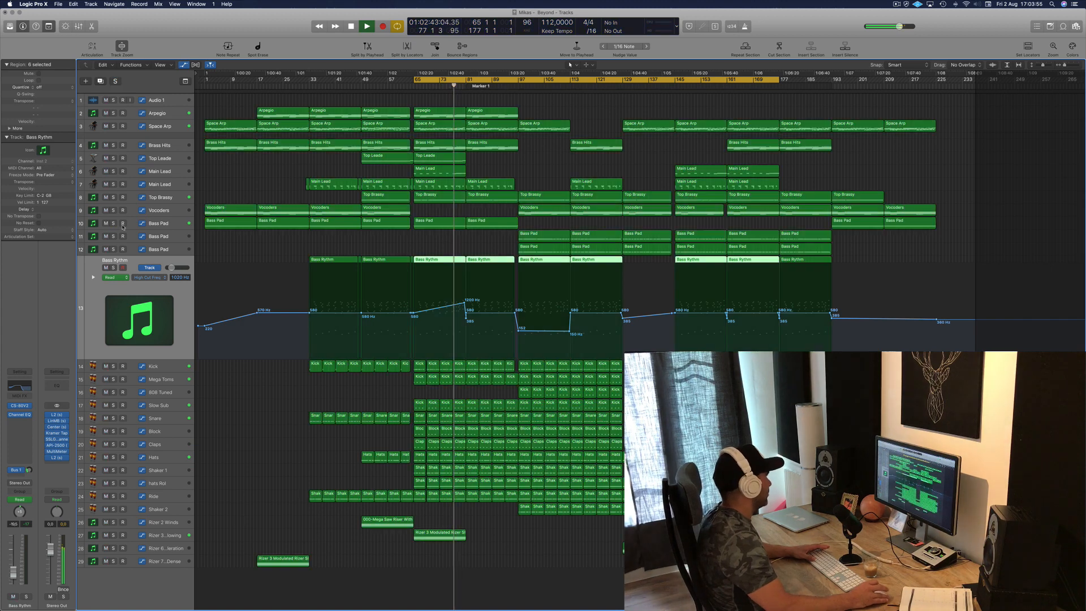
left_click(113, 198)
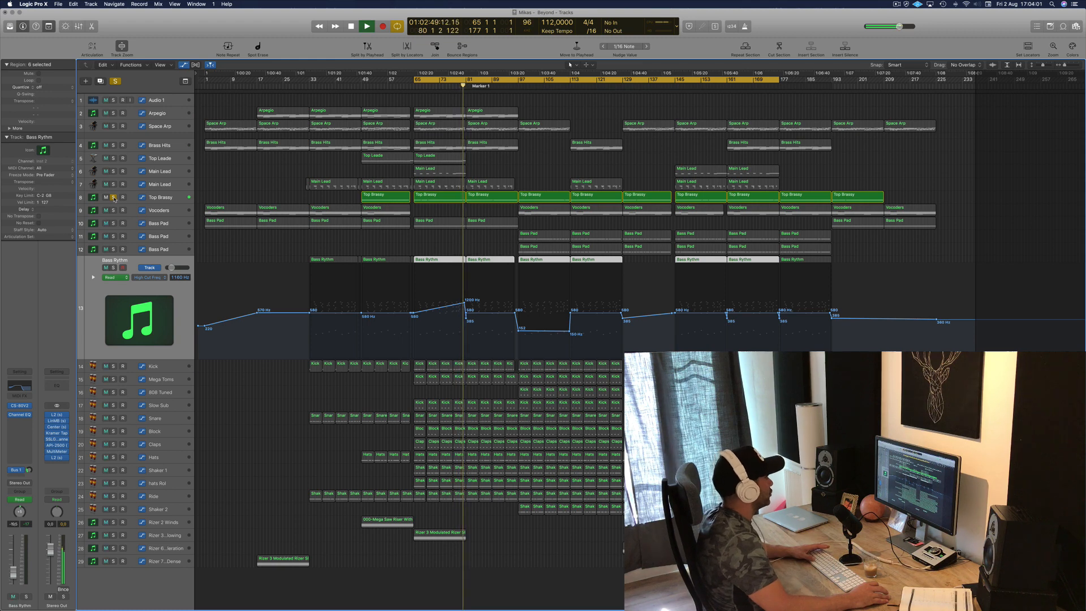
left_click(114, 197)
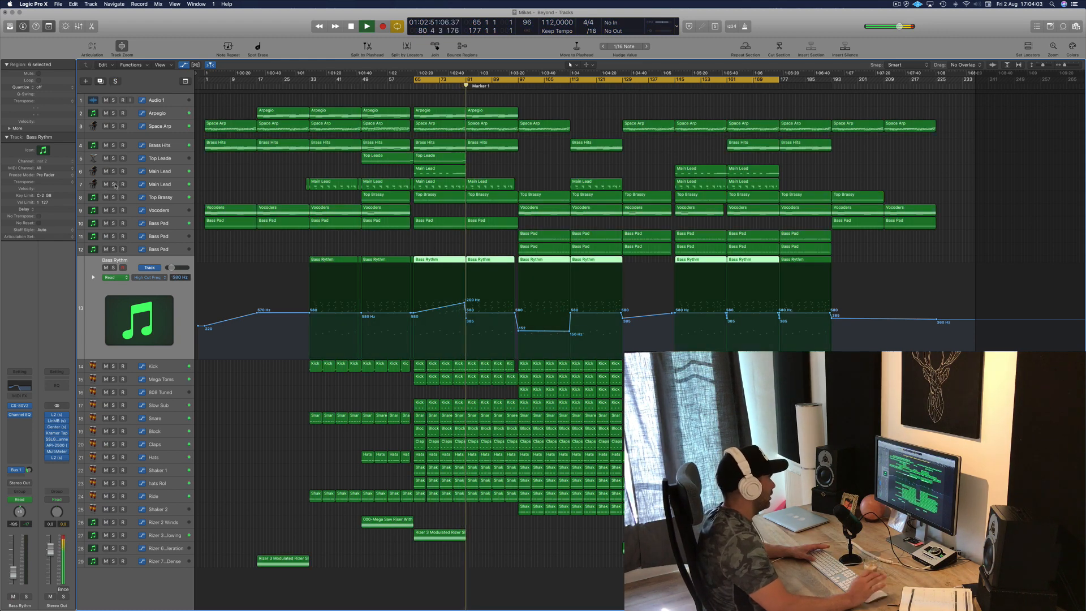
- Audition the Main Lead on track 7 and the Brass Hits track in solo, one at a time
left_click(114, 184)
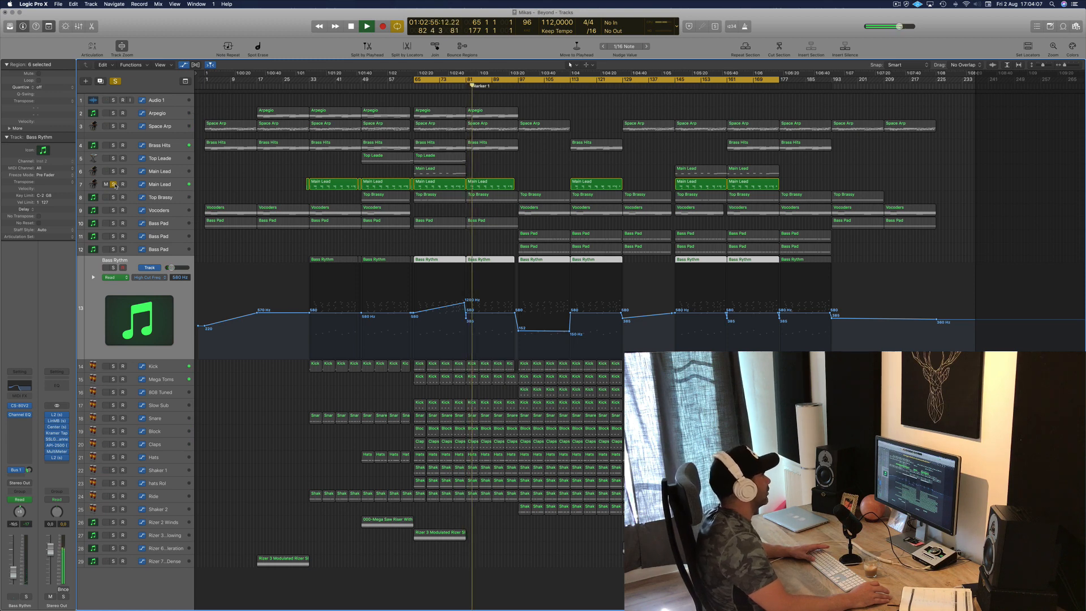
left_click(113, 184)
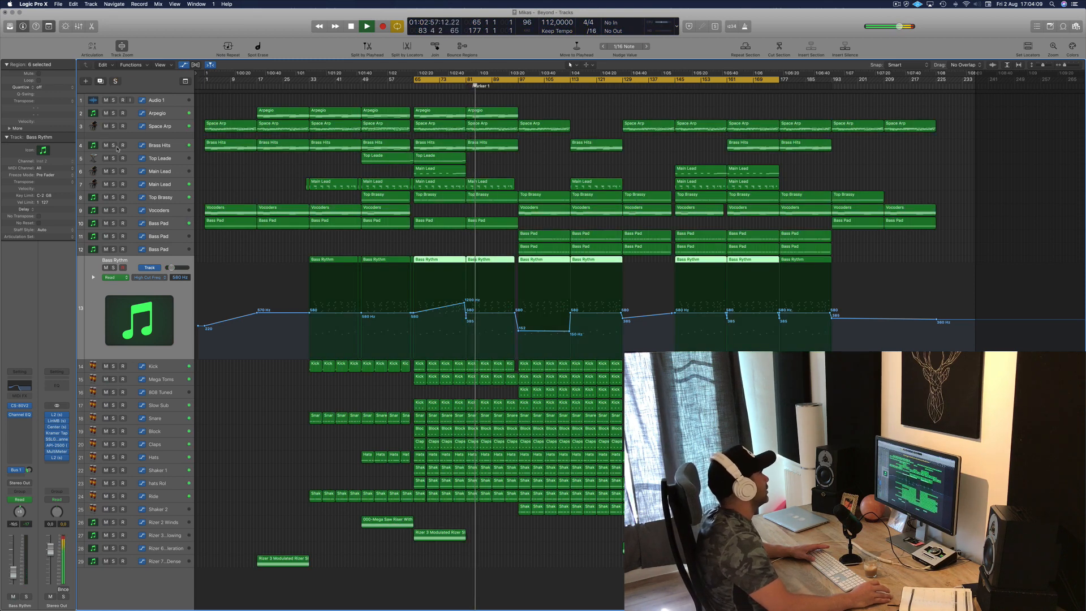
left_click(113, 146)
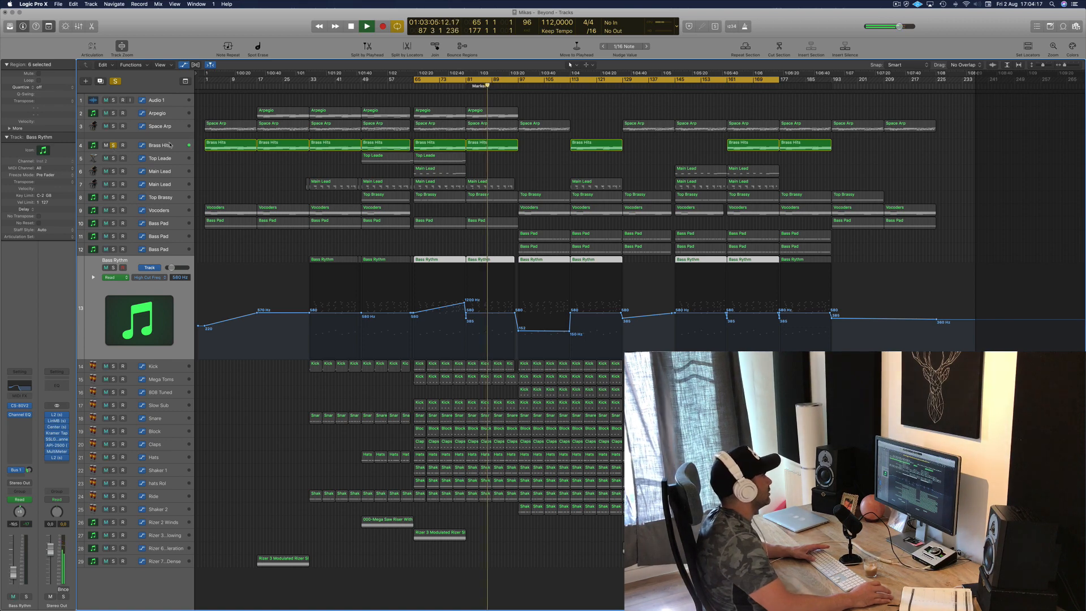
left_click(123, 146)
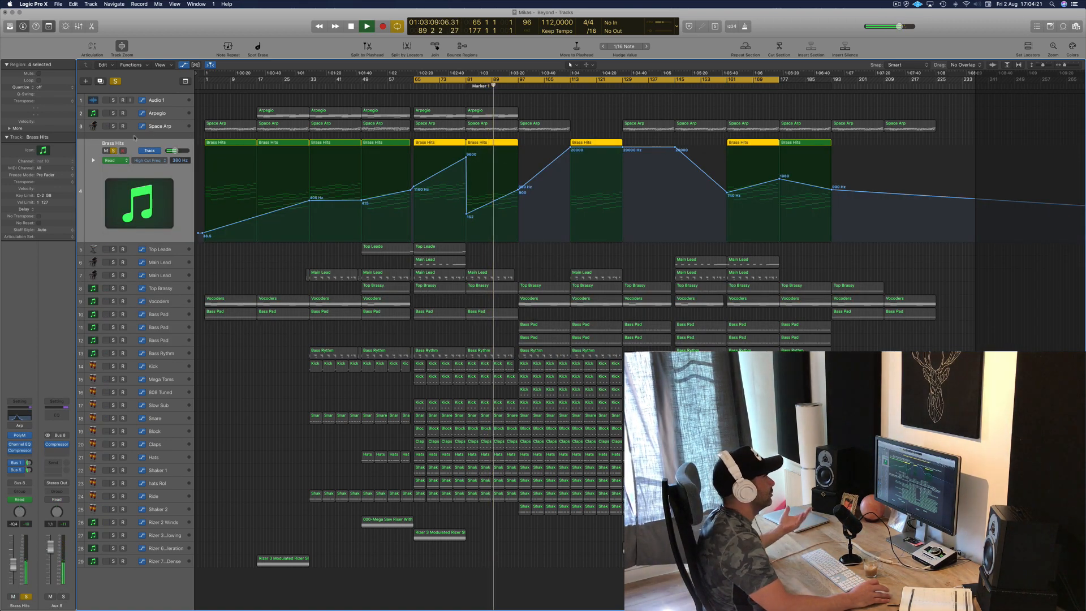
left_click(113, 151)
- Solo the Space Arp track, listen to it together with the soloed Arpegio track, and clear all solos
left_click(133, 126)
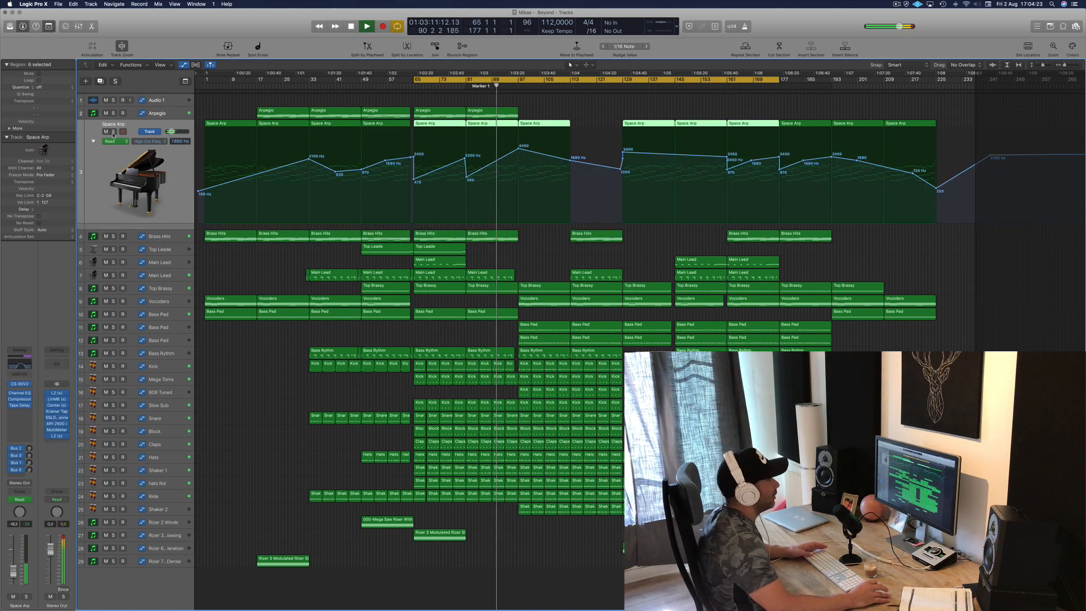
left_click(113, 132)
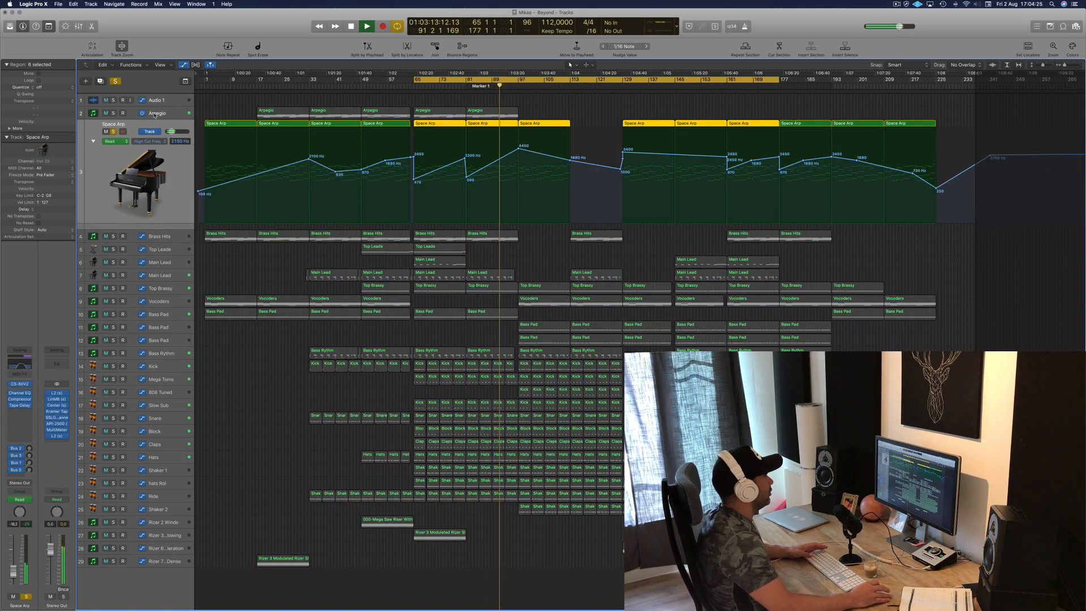
key("Up")
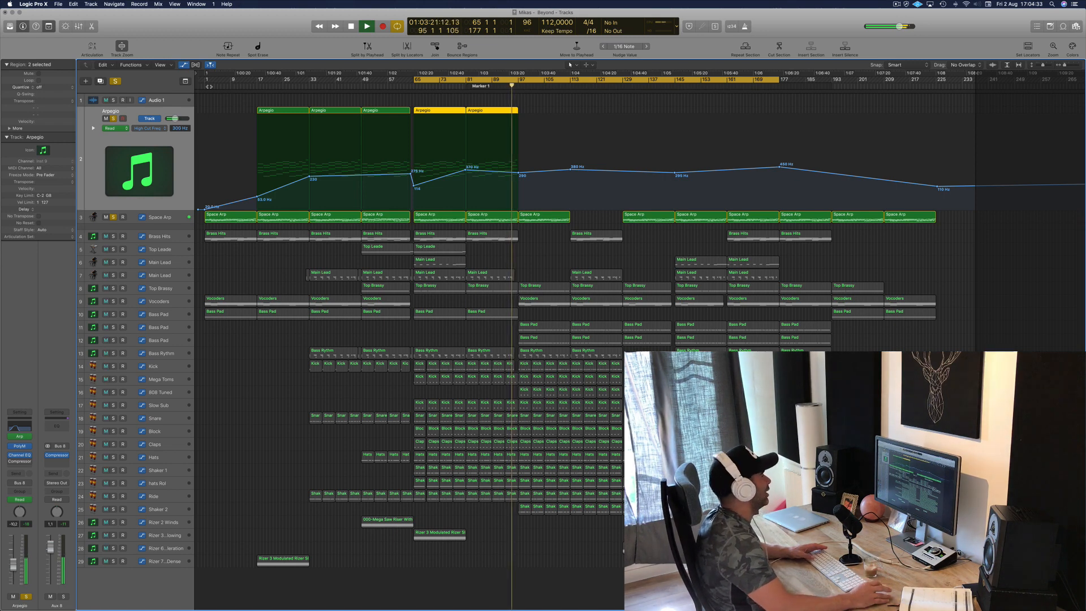
left_click(114, 80)
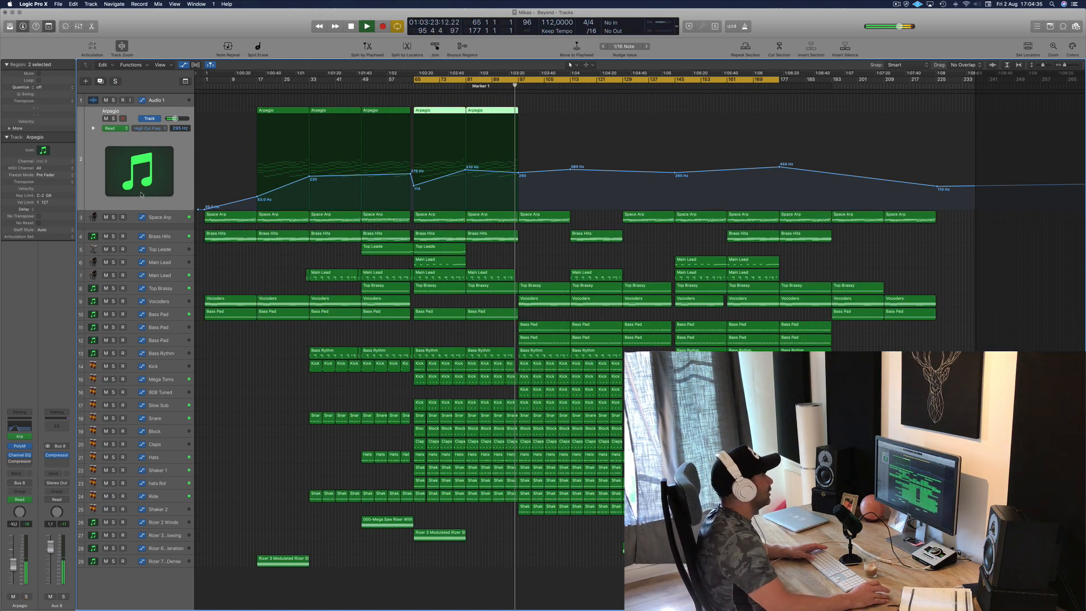
- Audition the two Bass Pad tracks 11 and 12 together in solo, select each to view it, and clear the solos
left_click(430, 323)
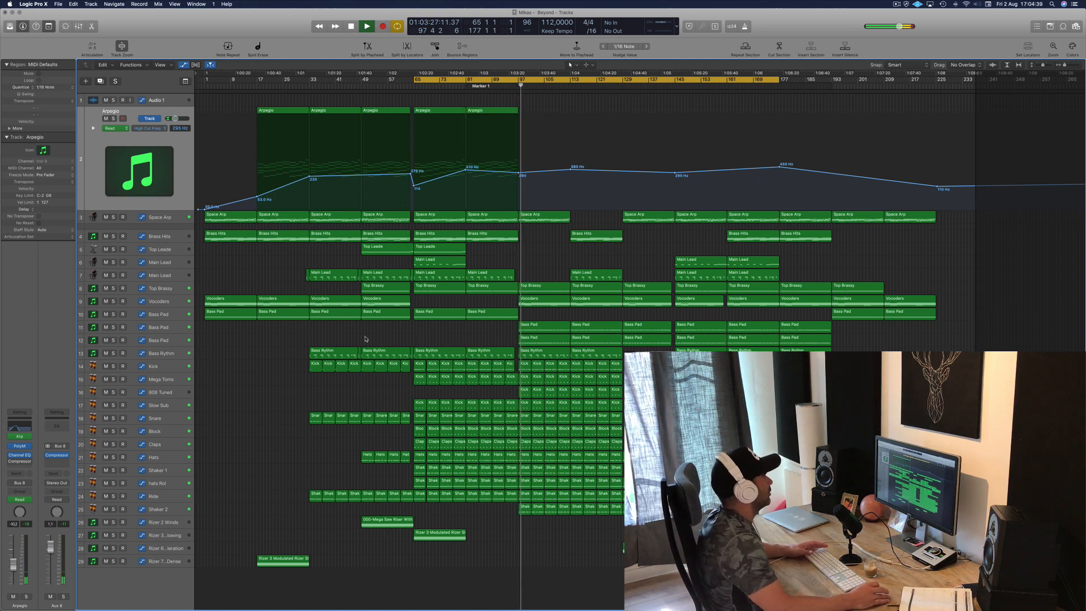
left_click(113, 328)
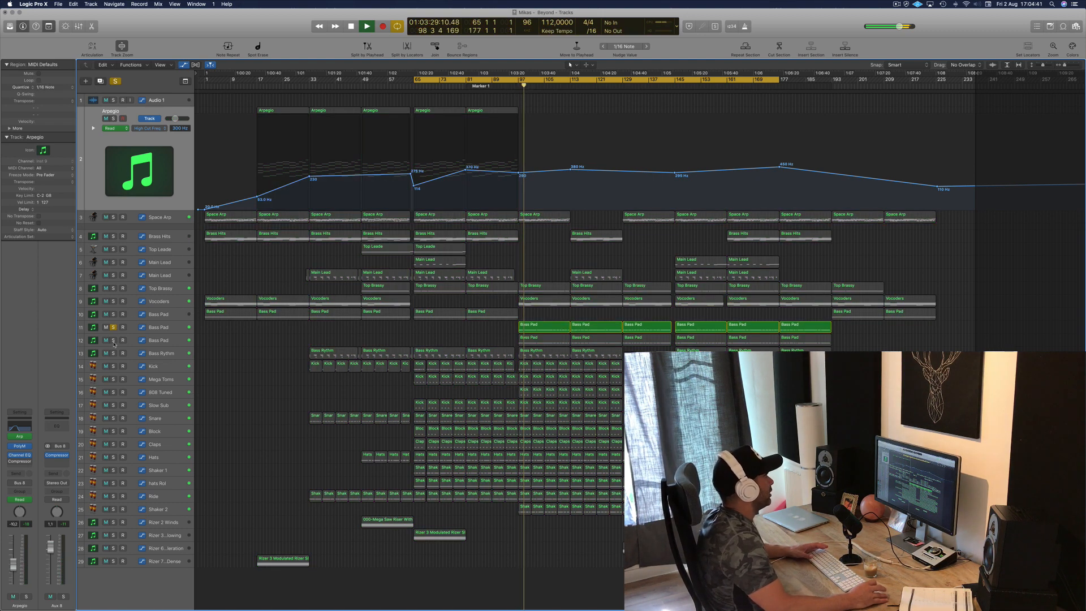
left_click(114, 341)
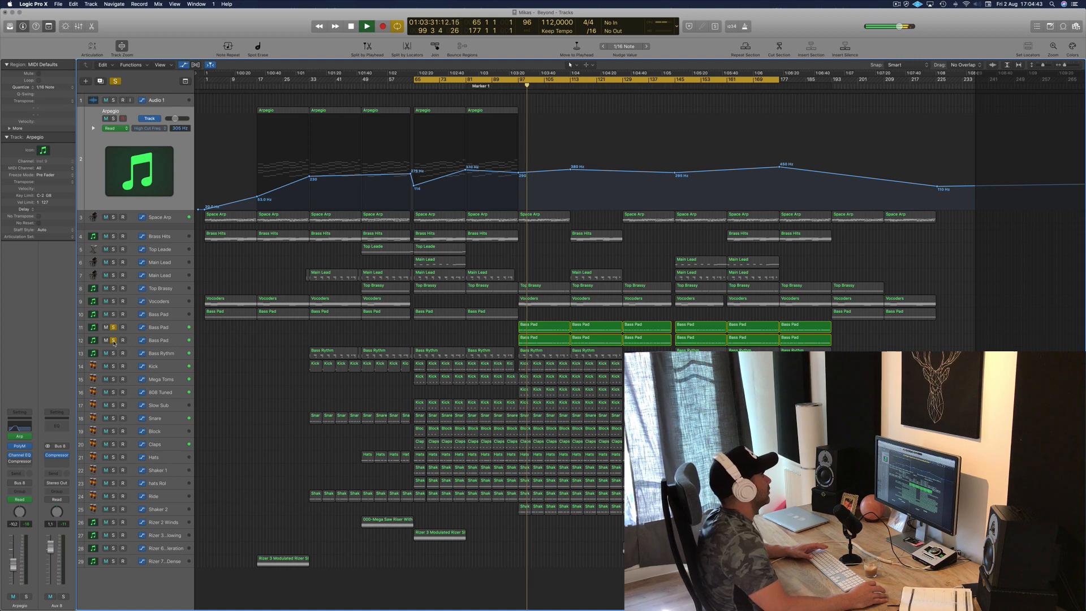
left_click(169, 330)
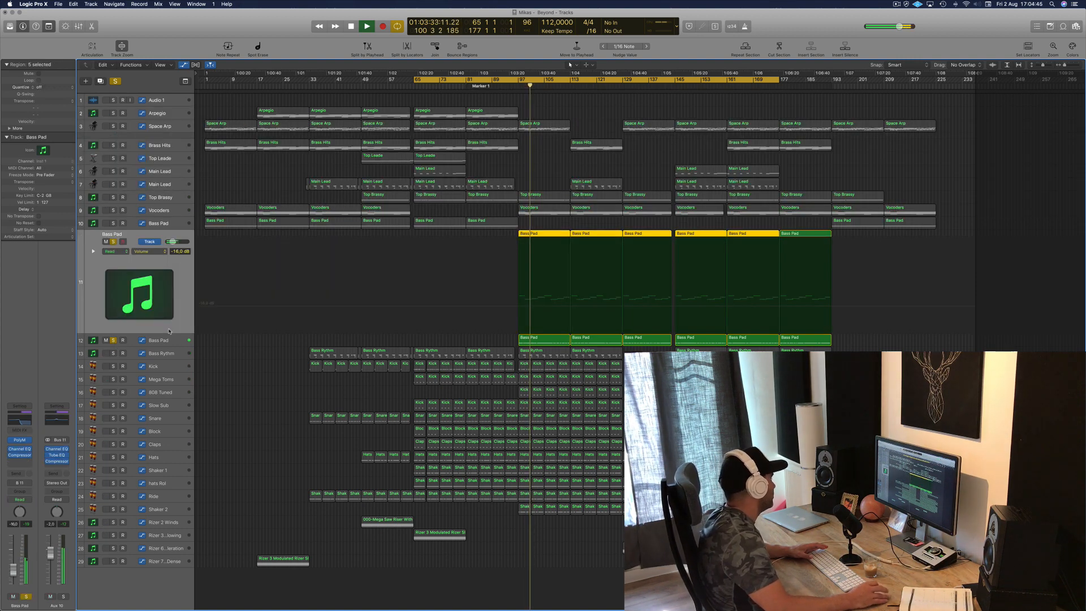
left_click(173, 340)
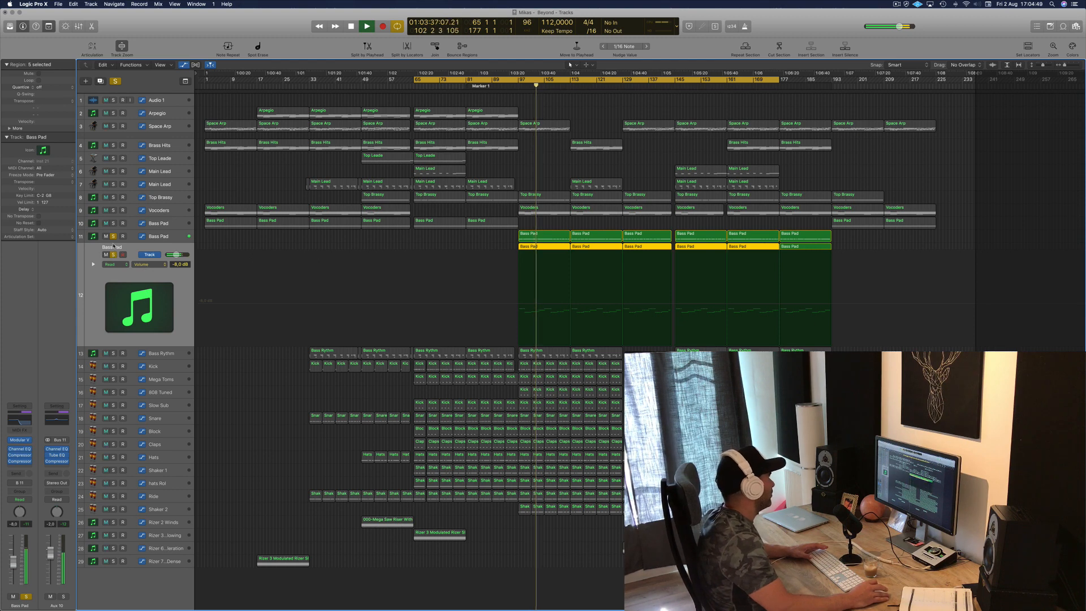
left_click(113, 253)
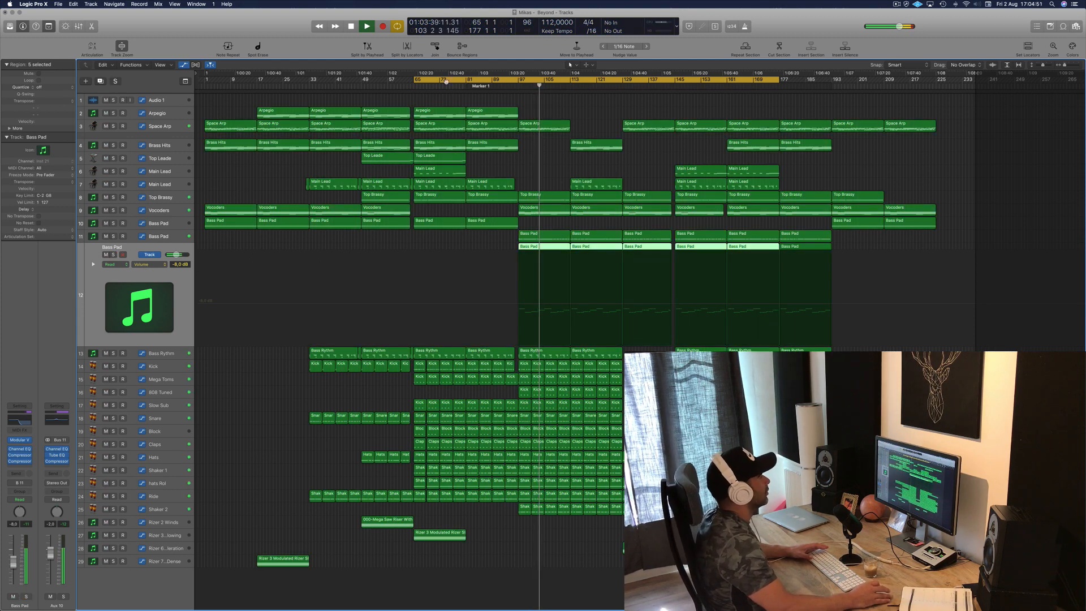
- Move the start of the cycle range to bar 97 and audition the Space Arp track in solo
left_click_drag(412, 79, 517, 84)
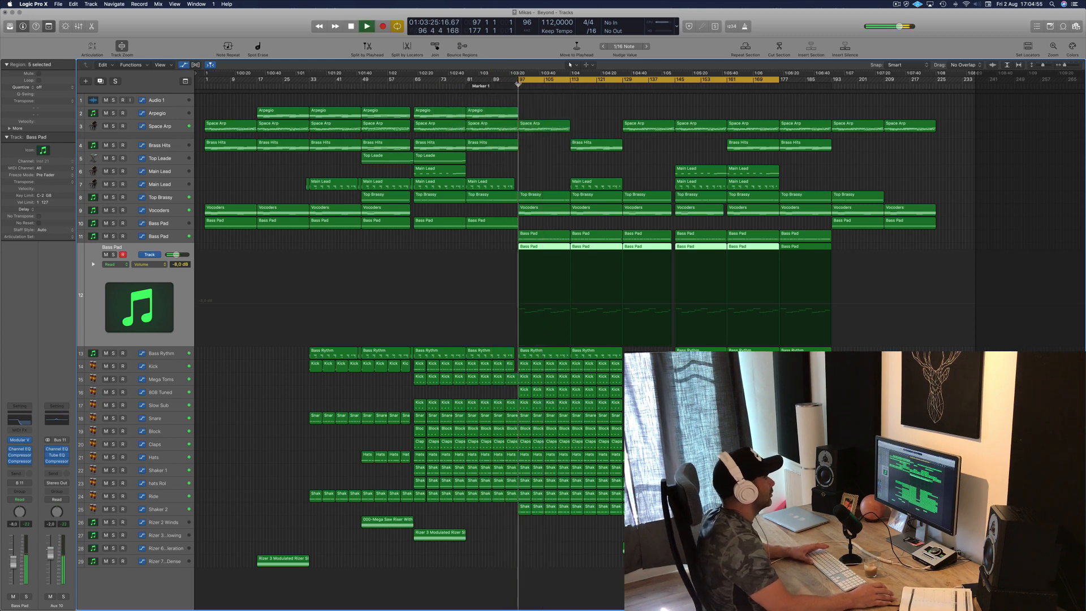
left_click(546, 171)
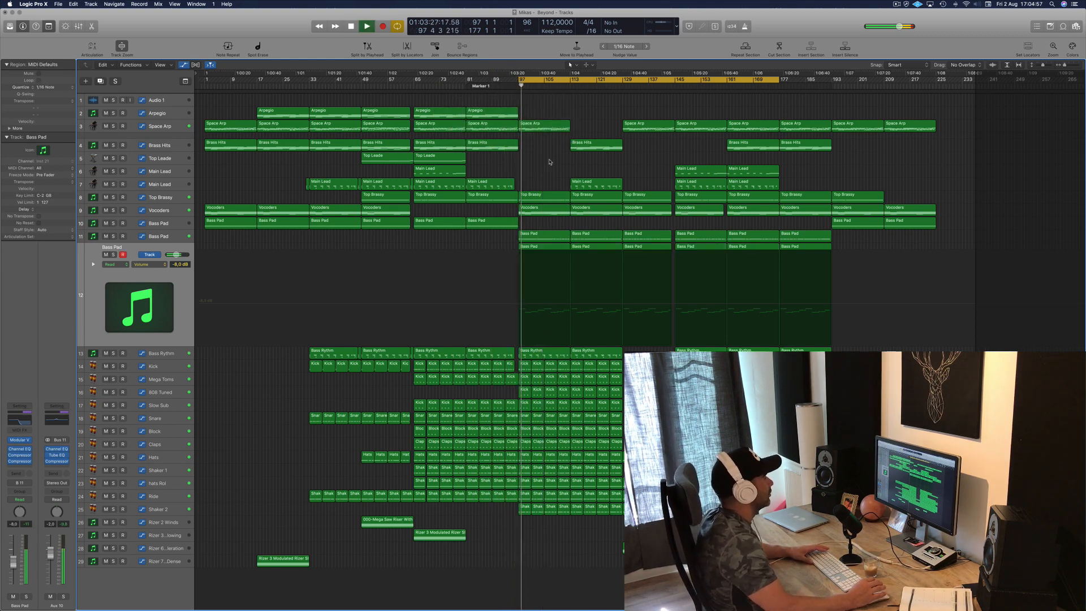
left_click(114, 126)
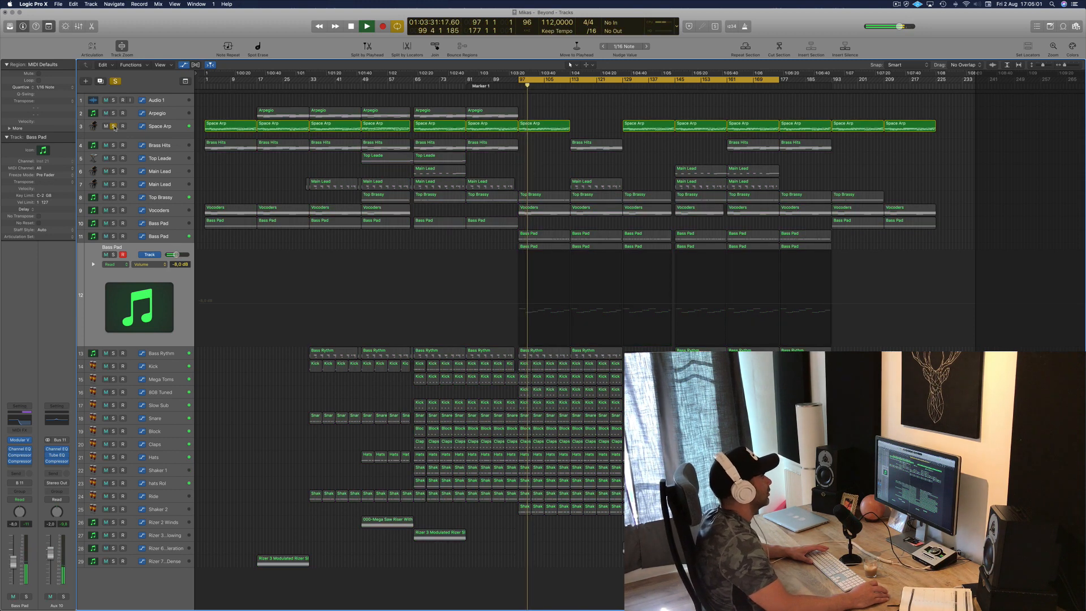
left_click(114, 126)
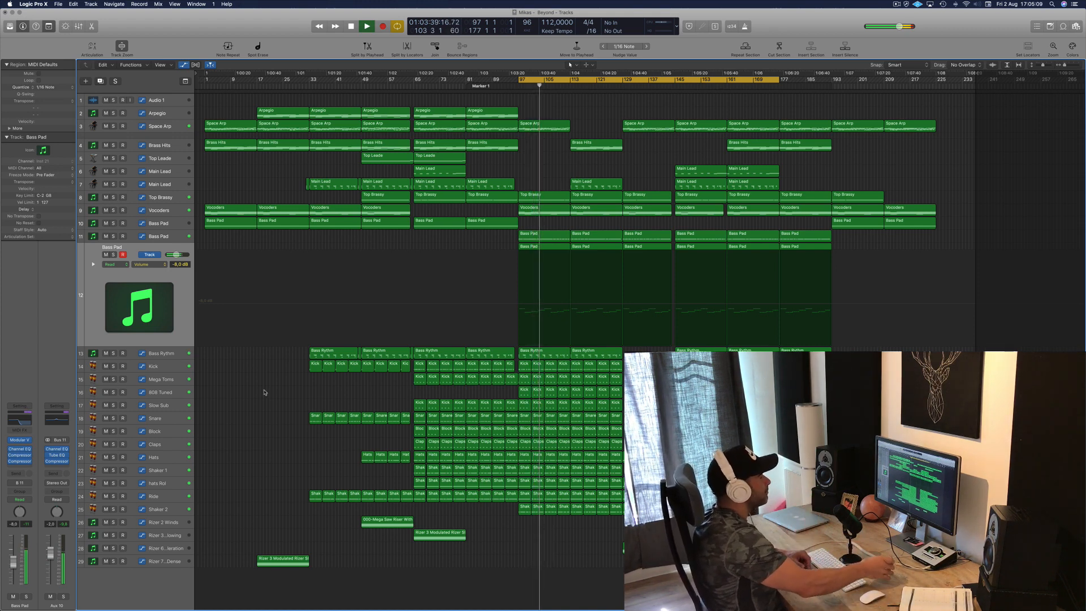
- Step through the tracks from Arpegio down to Top Brassy to review each track's automation
left_click(182, 112)
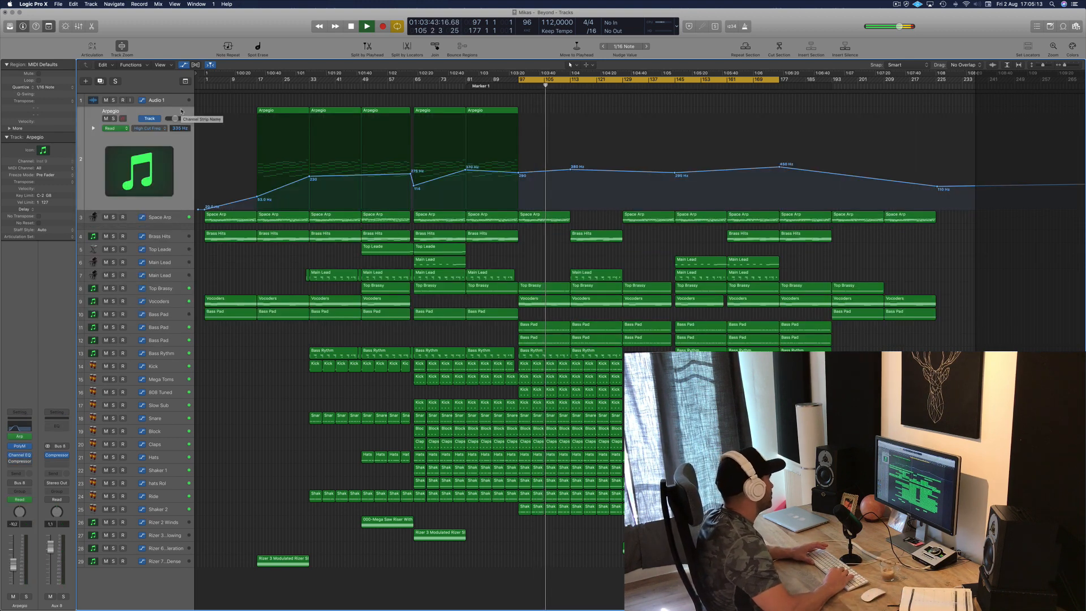
key("Down")
key("Down")
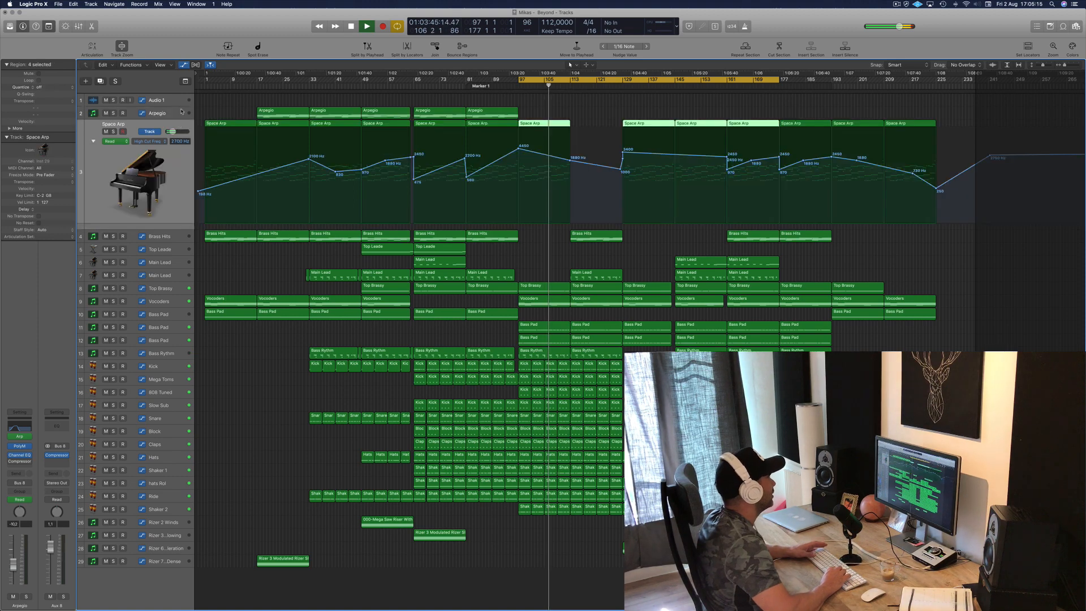
key("Down")
key("Down")
key("Down")
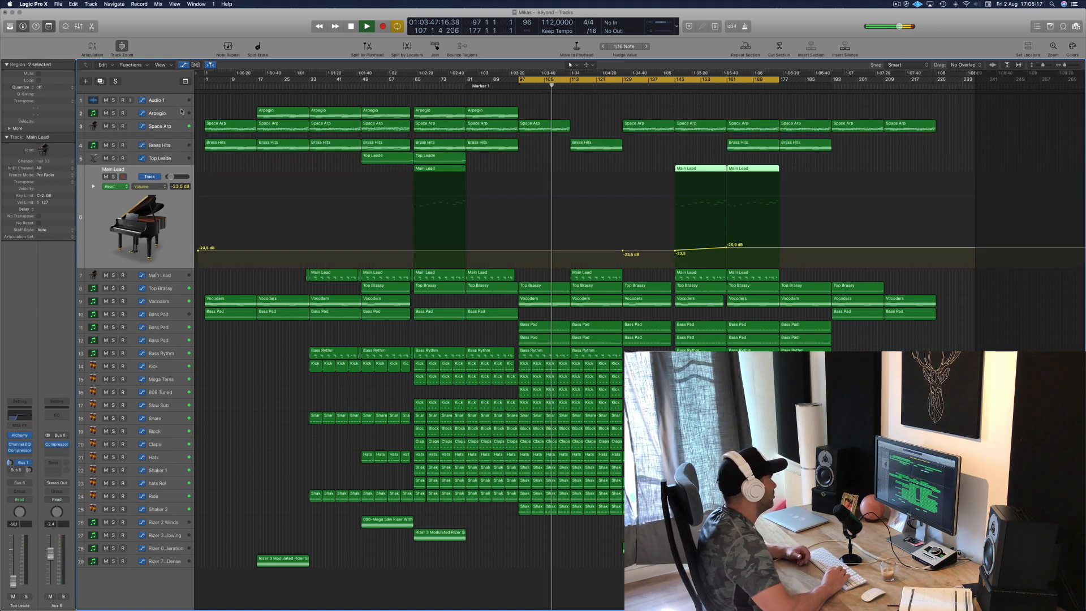
key("Down")
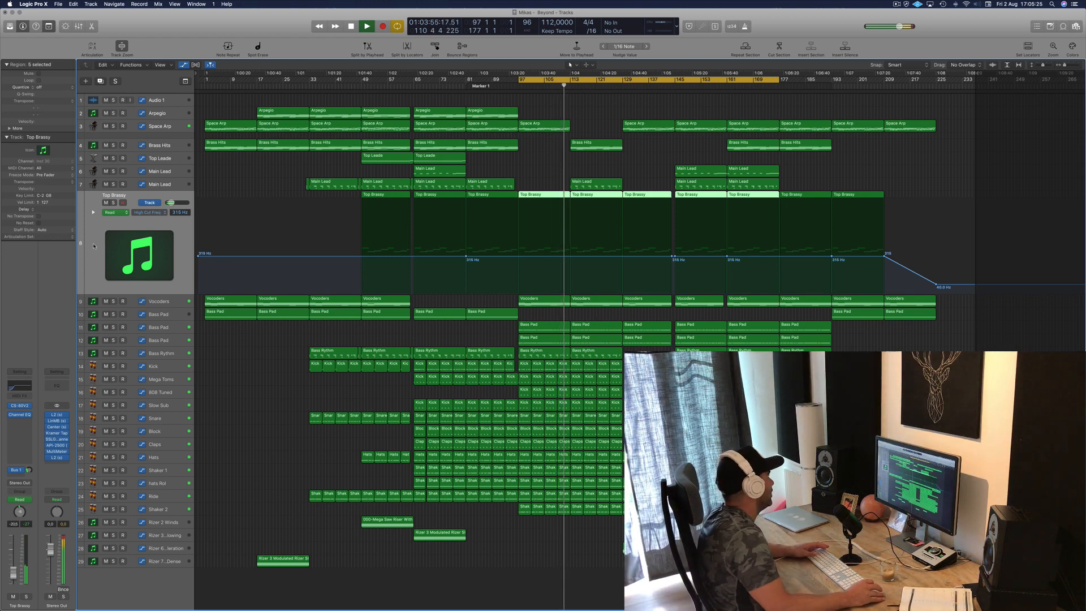
- Show the Top Brassy track's Arturia CS-80V instrument, close it, and solo the Top Brassy track
left_click(20, 406)
left_click_drag(226, 31, 736, 123)
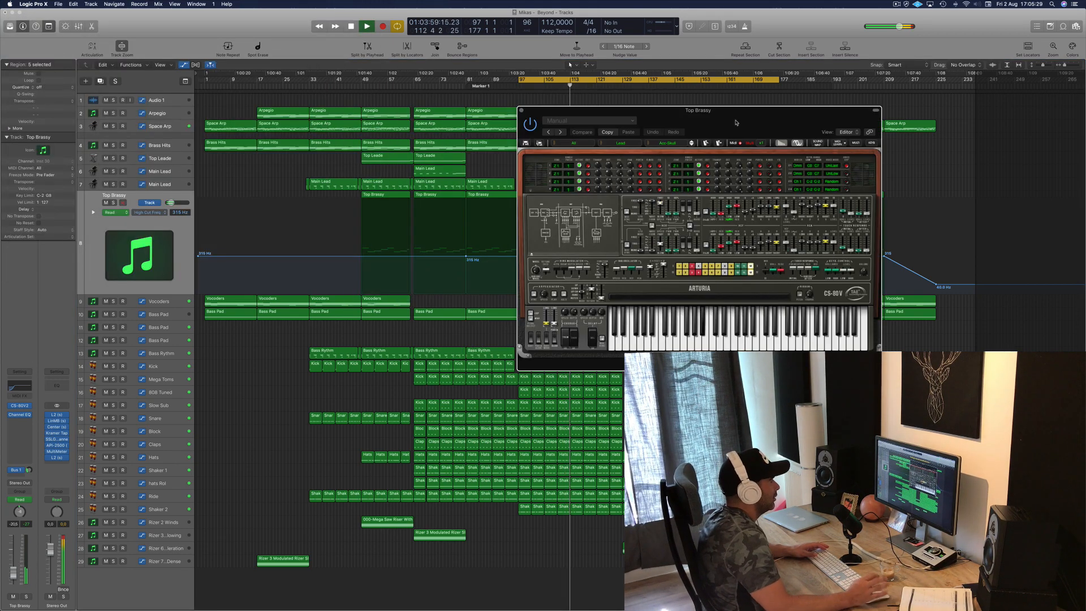
left_click_drag(597, 111, 553, 119)
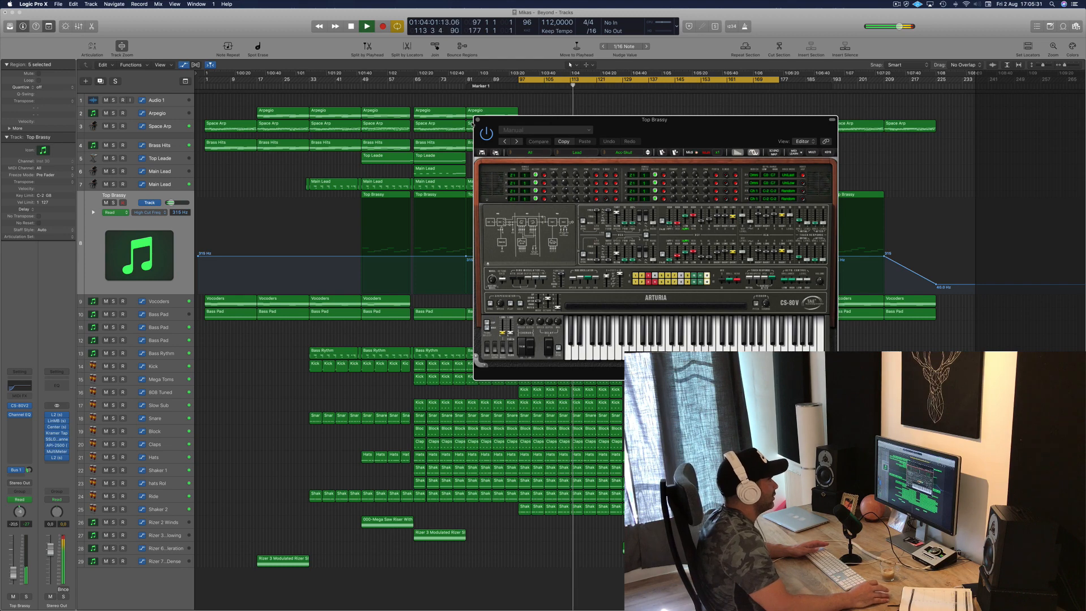
left_click(477, 119)
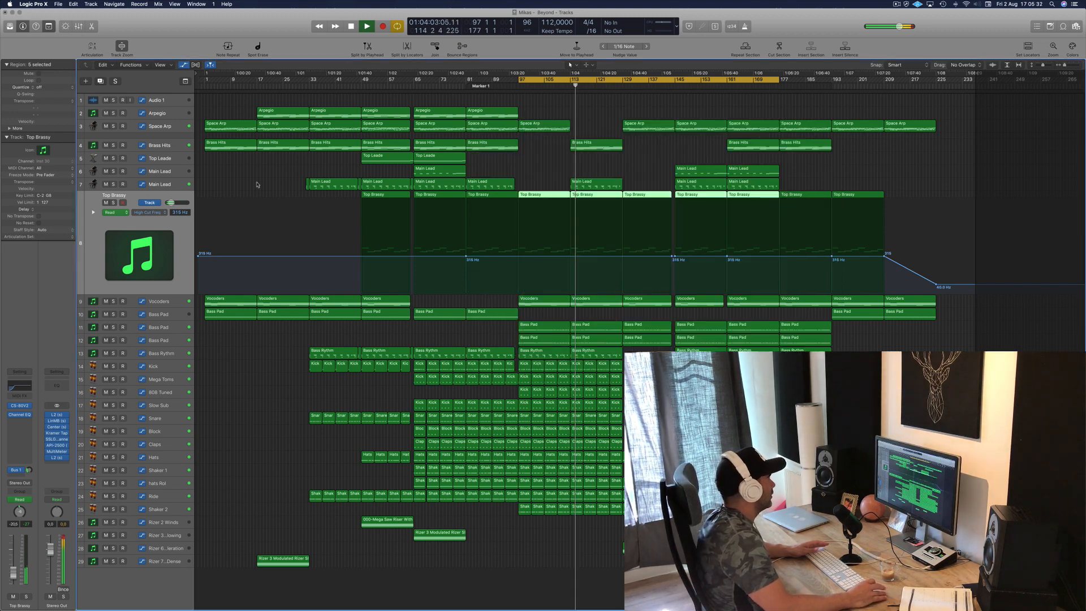
left_click(114, 202)
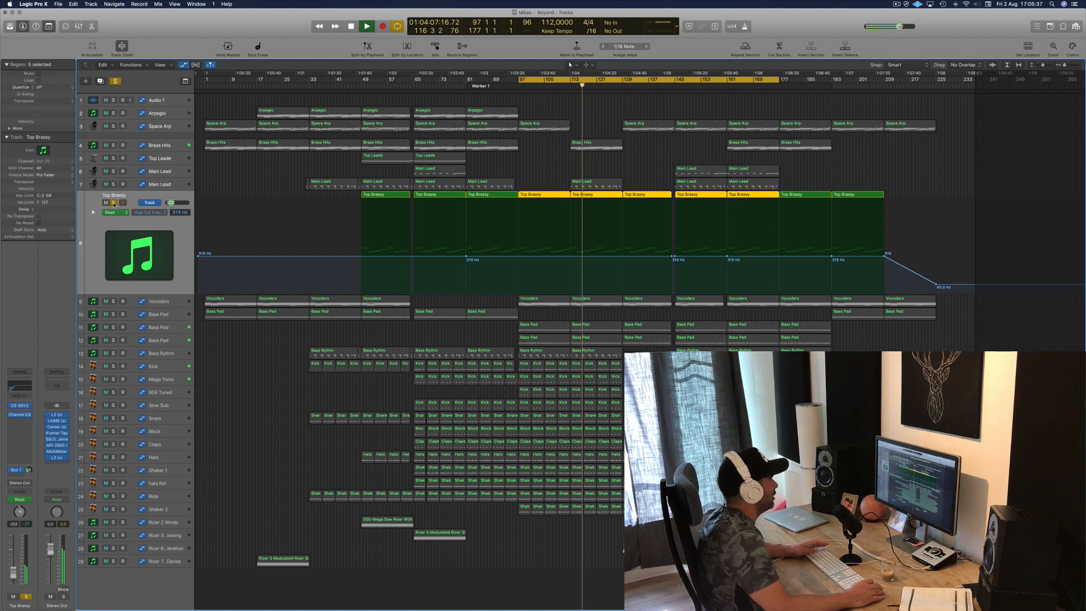
- Clear the Top Brassy solo and region selection, and solo and select the Brass Hits track to review its automation
left_click(114, 202)
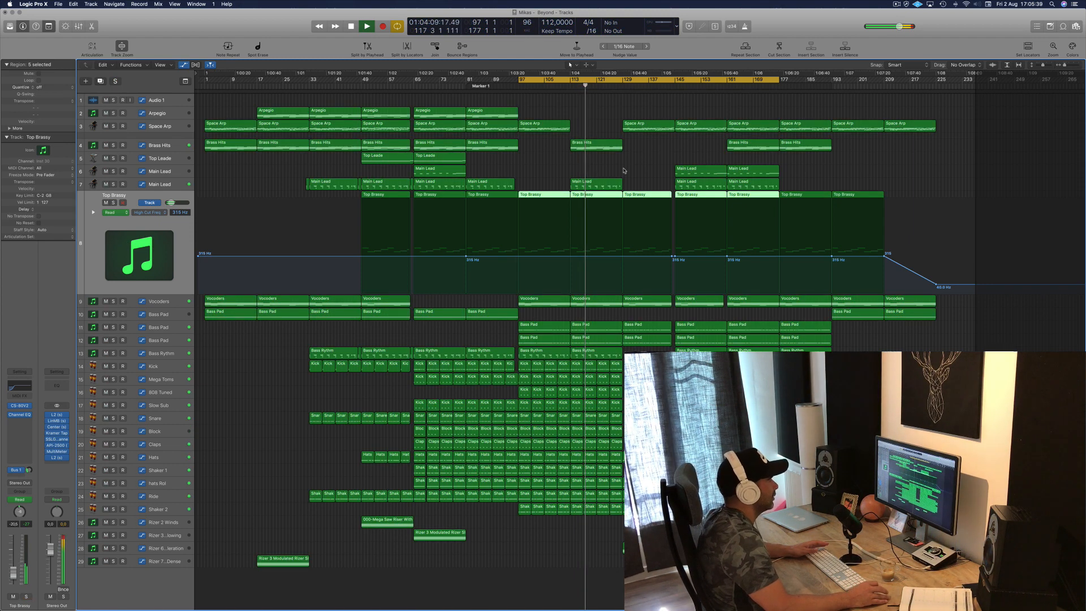
left_click(660, 171)
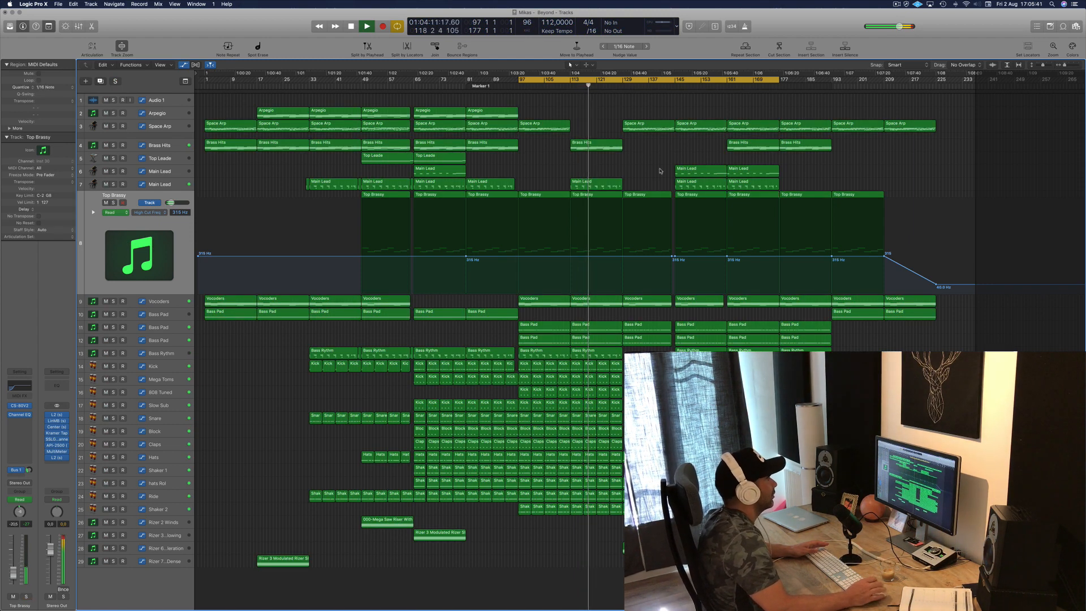
left_click(113, 145)
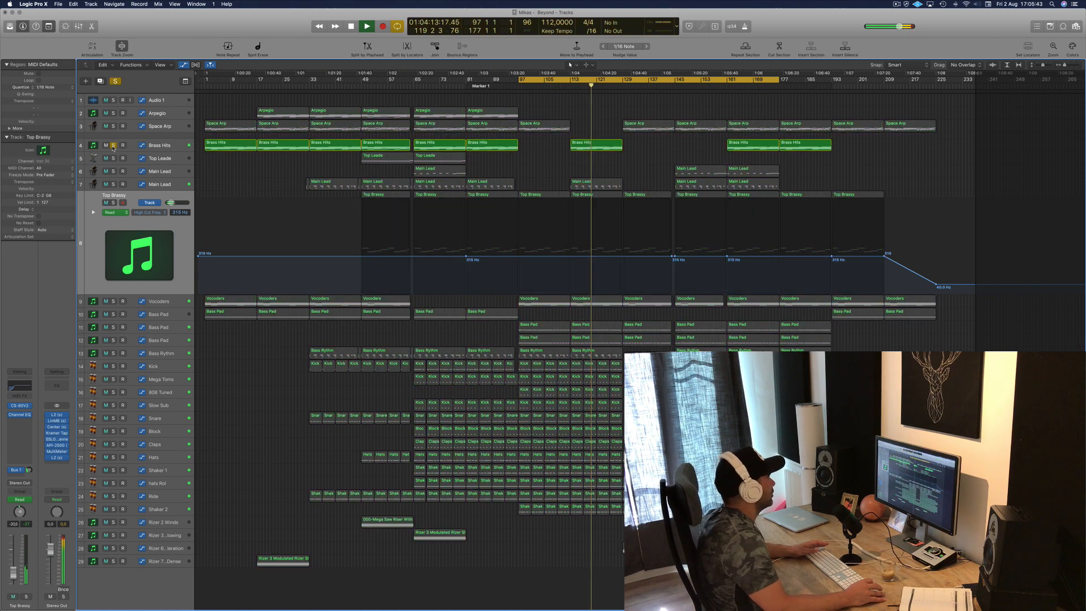
left_click(178, 149)
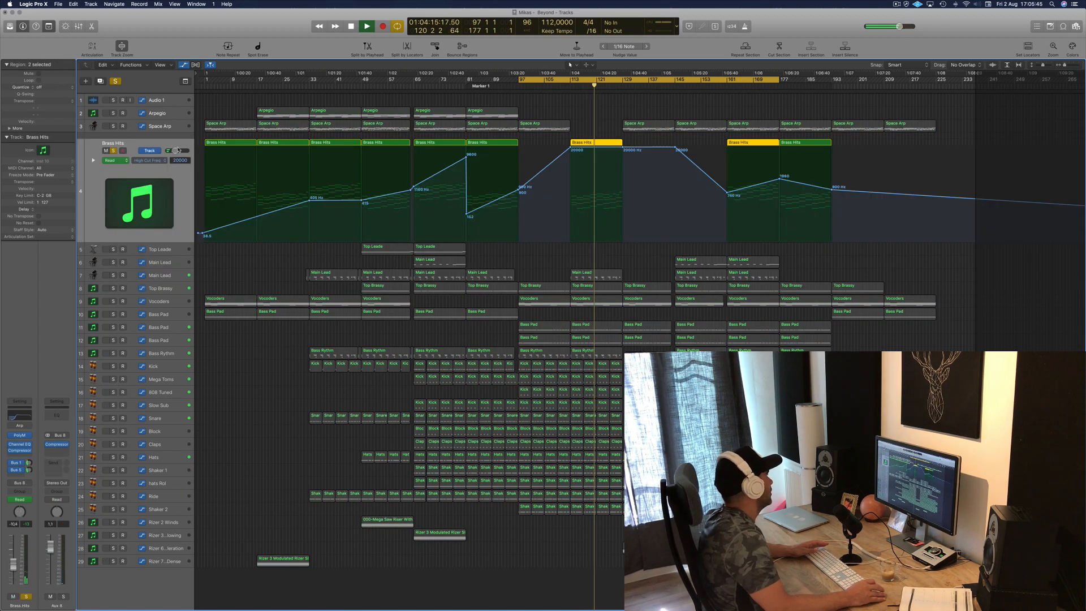
- Show the Brass Hits track's PolyM instrument, close it, and deselect the track's regions
left_click(20, 435)
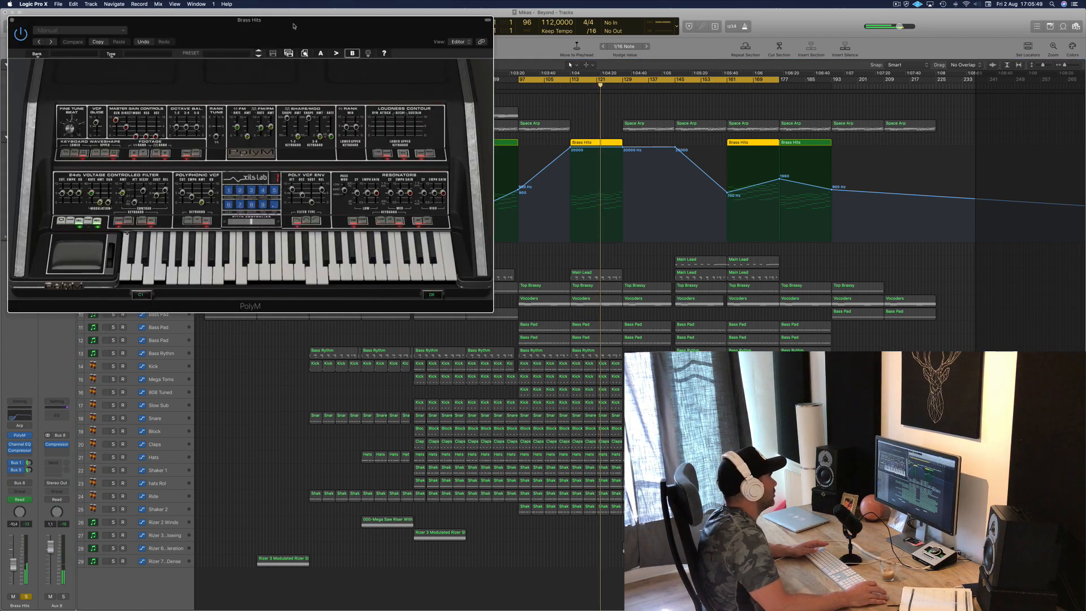
left_click_drag(294, 26, 601, 52)
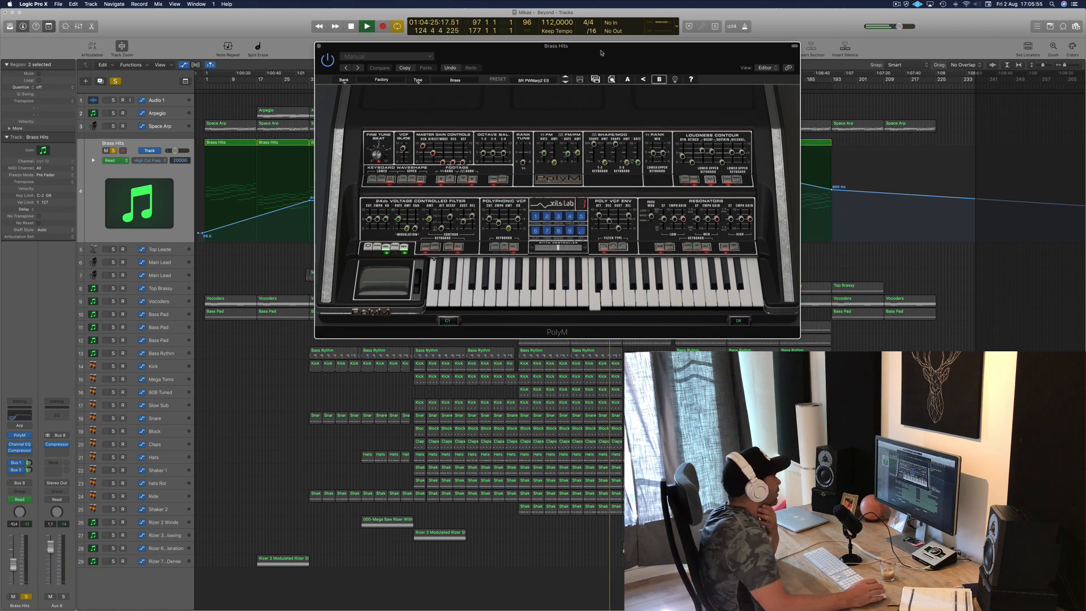
left_click_drag(601, 52, 595, 56)
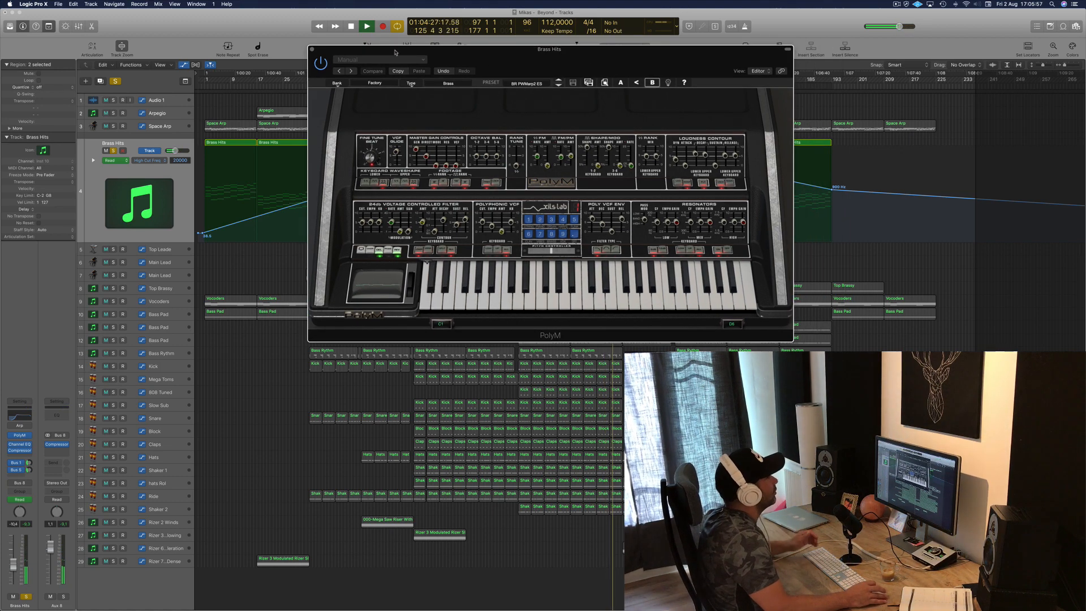
key("super+w")
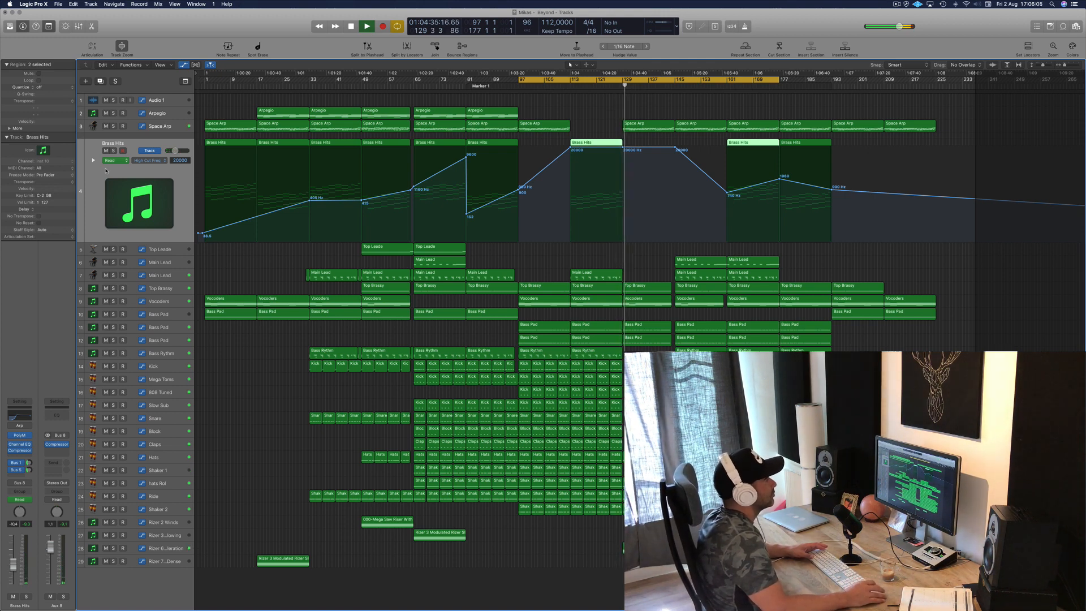
left_click(735, 577)
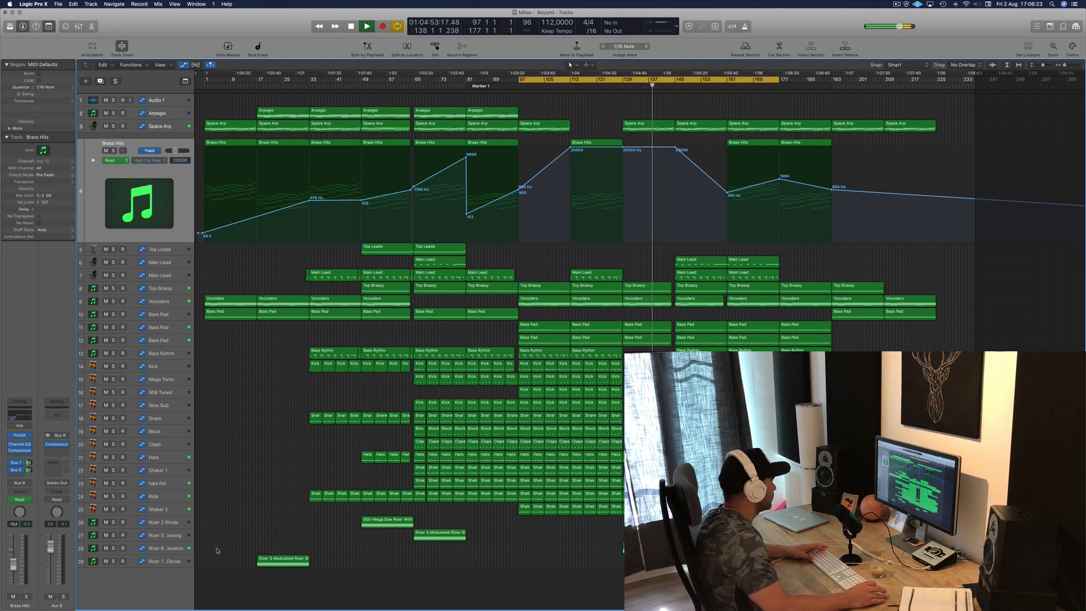
- Select and solo the Rizer 6 Modulated Acceleration track and show its Sylenth1 instrument
left_click(171, 552)
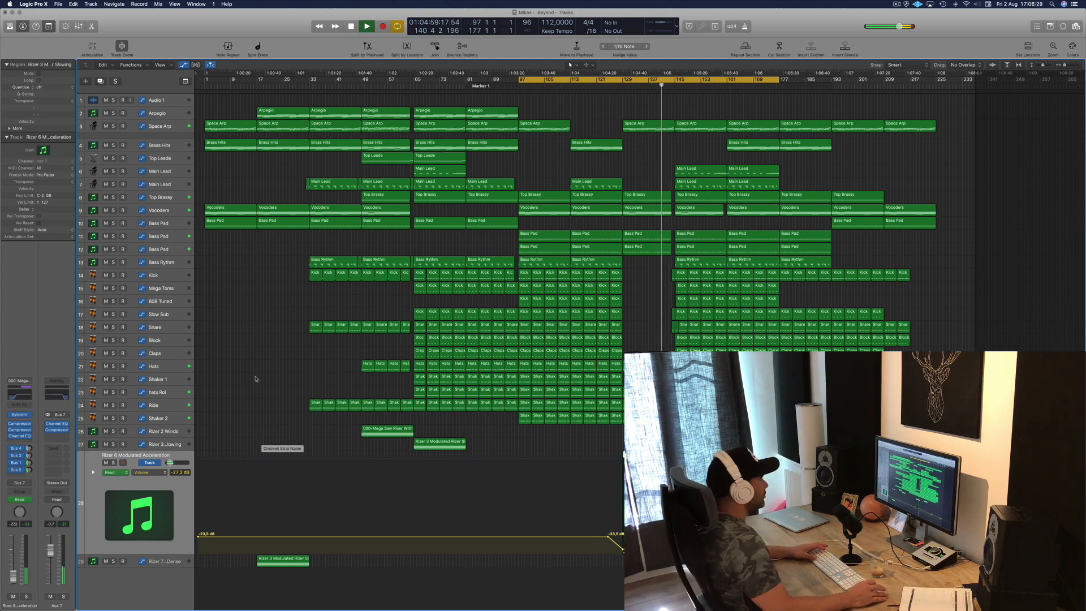
left_click(114, 463)
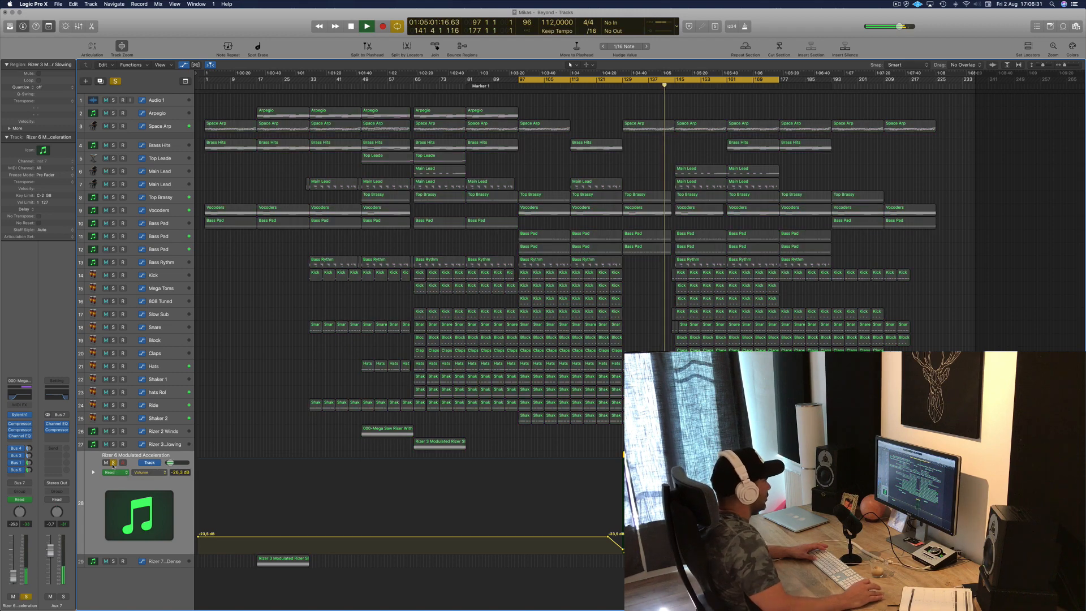
left_click(20, 416)
left_click_drag(252, 34, 478, 90)
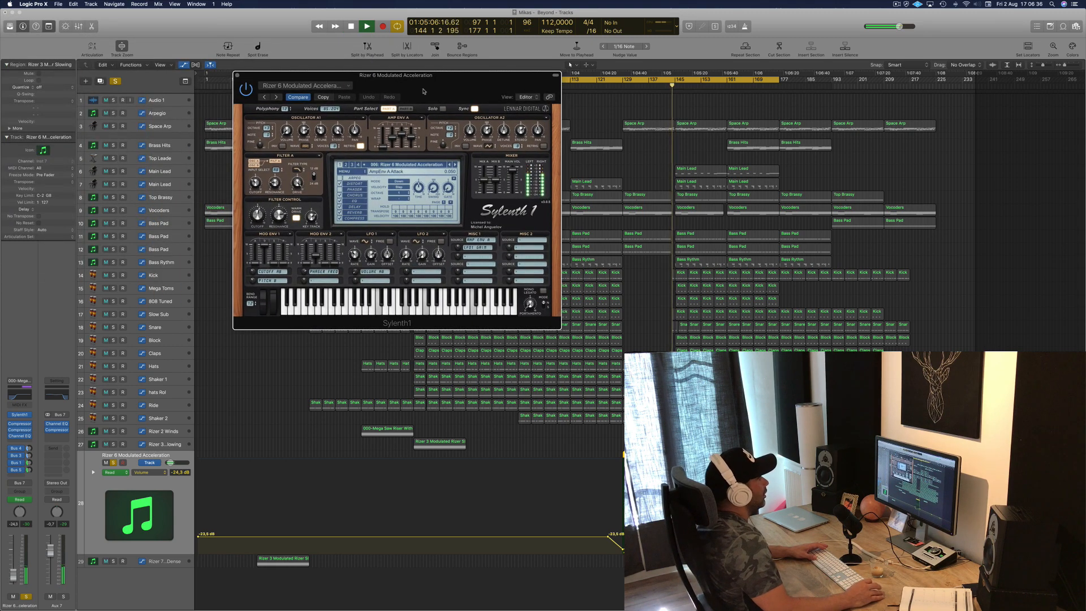
- Look through Sylenth1's preset list without changing the preset, and close the instrument
left_click(419, 164)
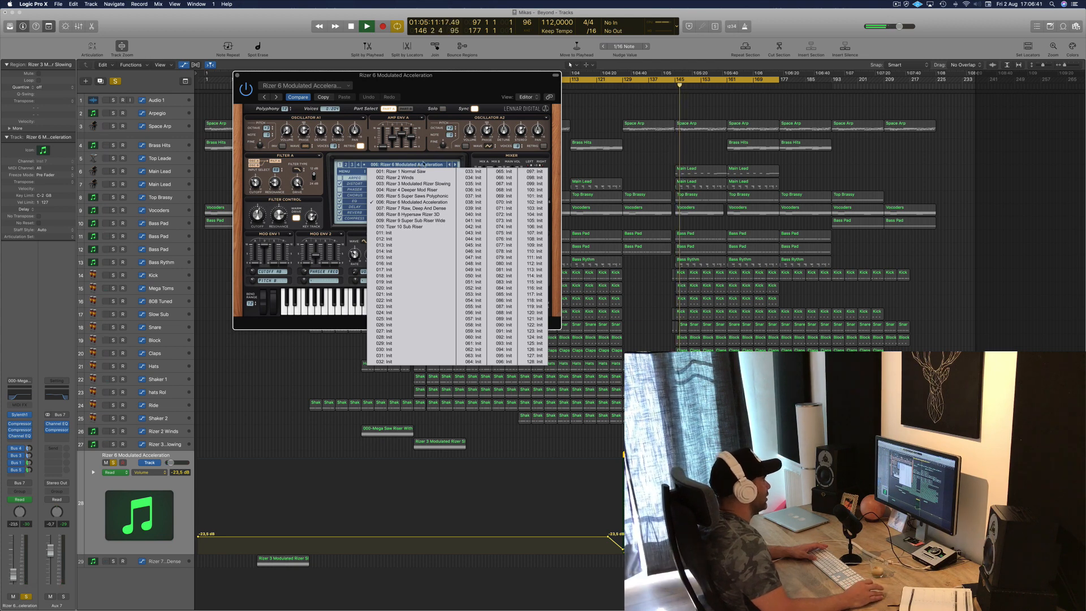
left_click(459, 79)
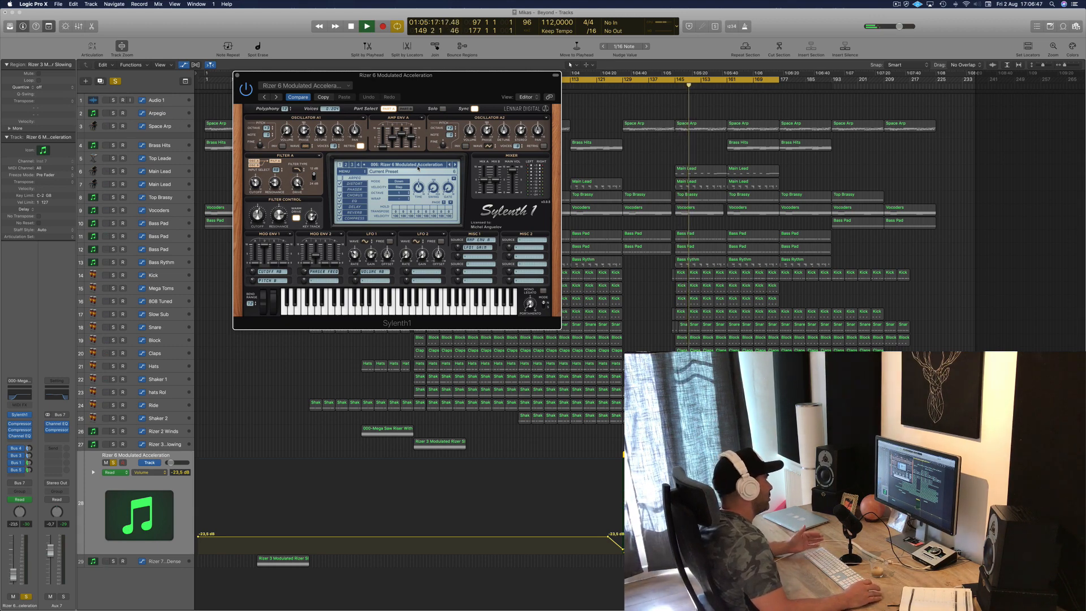
left_click(418, 165)
left_click(418, 165)
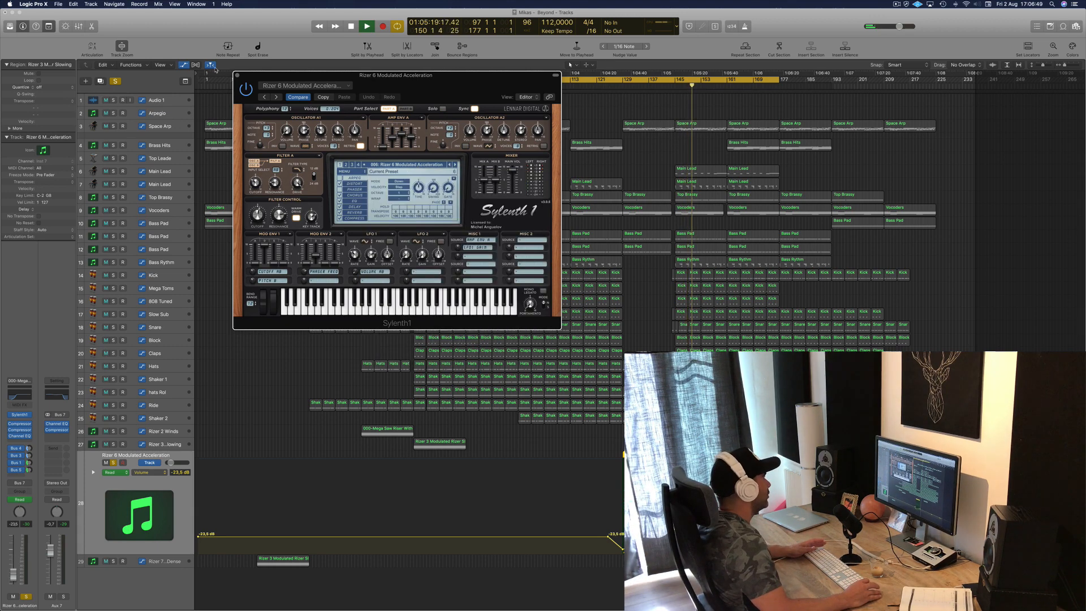
left_click(238, 75)
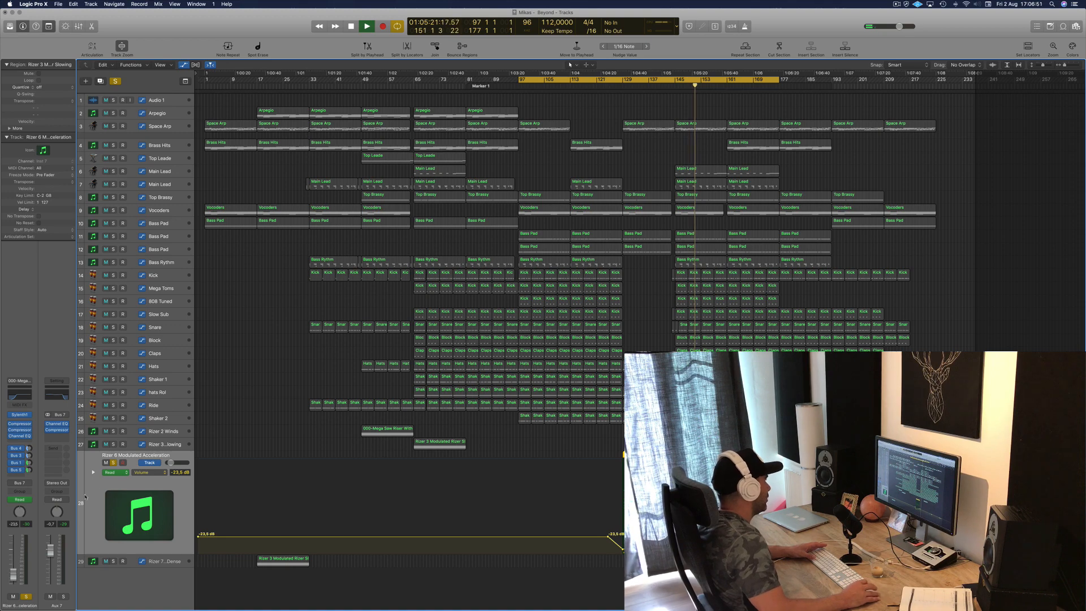
- Clear the Rizer 6 Modulated Acceleration solo and play the full arrangement from bar 97
key("s")
key("space")
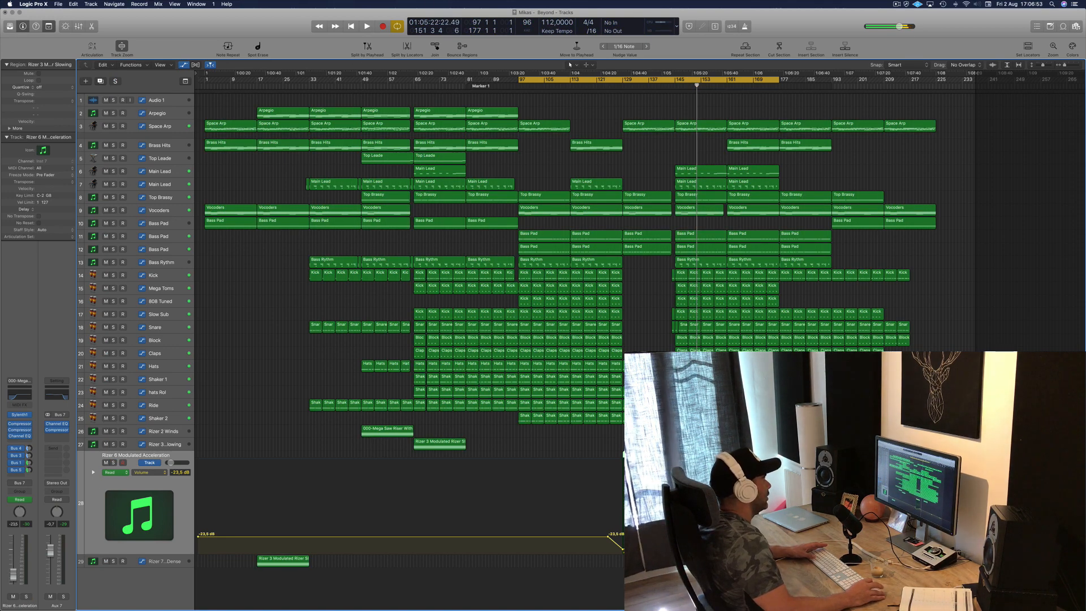
left_click(359, 86)
left_click(519, 83)
key("space")
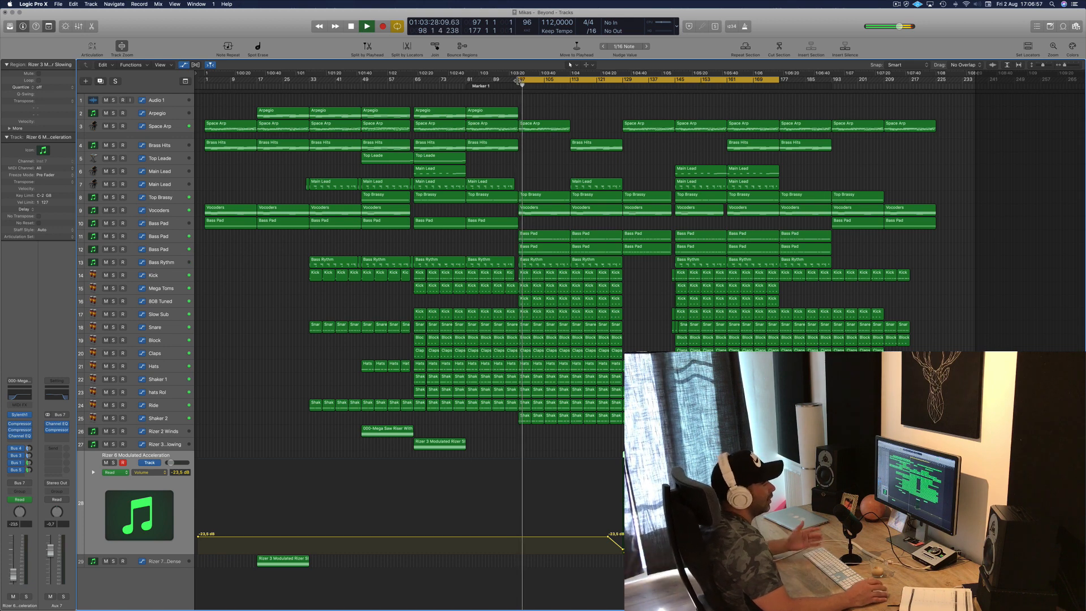
- Extend the start of the cycle range back to bar 65 and briefly play from there
left_click(224, 272)
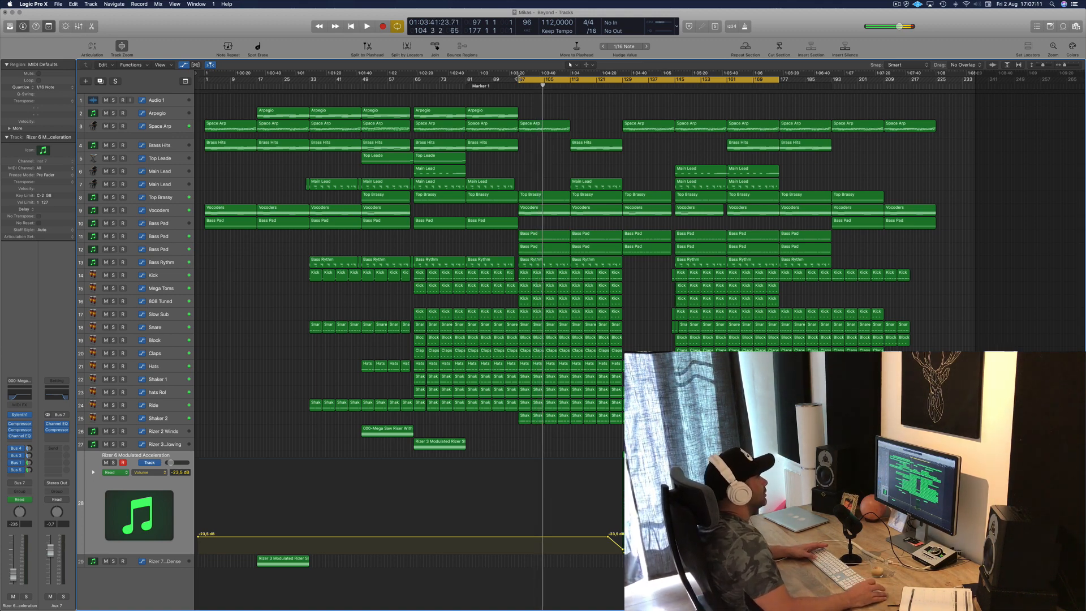
left_click_drag(519, 80, 414, 79)
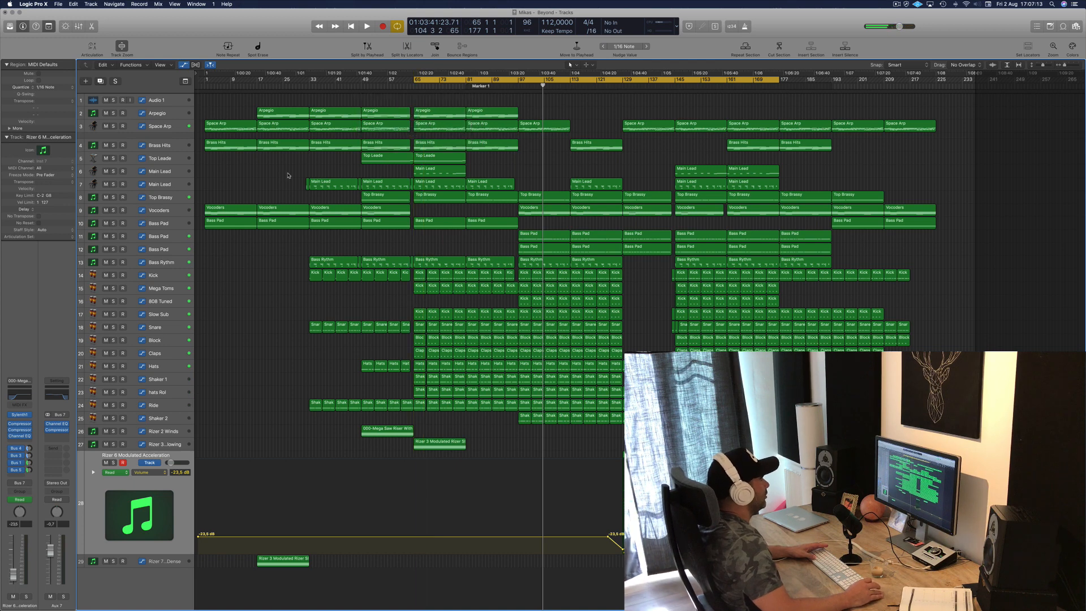
key("space")
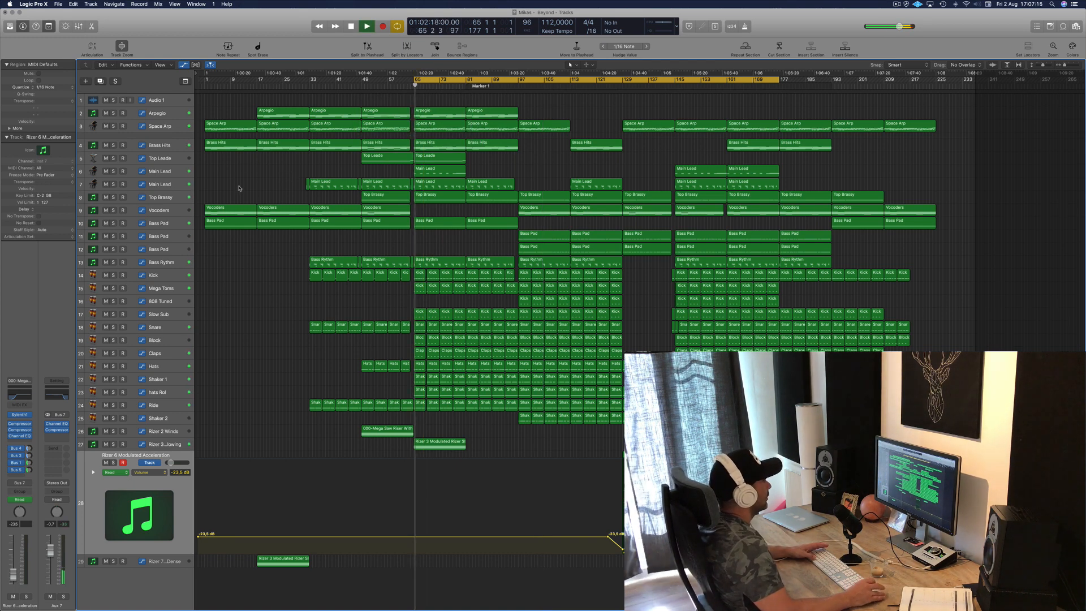
key("space")
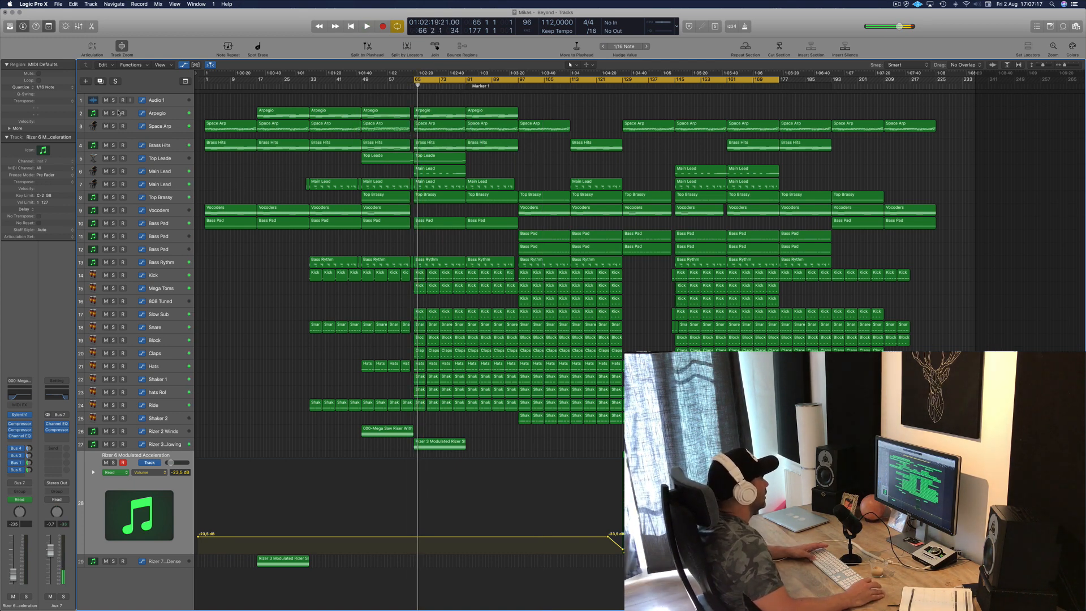
- Audition the Arpegio and Space Arp tracks together in solo from bar 65, and add Brass Hits to the solo
left_click(114, 112)
left_click(113, 125)
key("space")
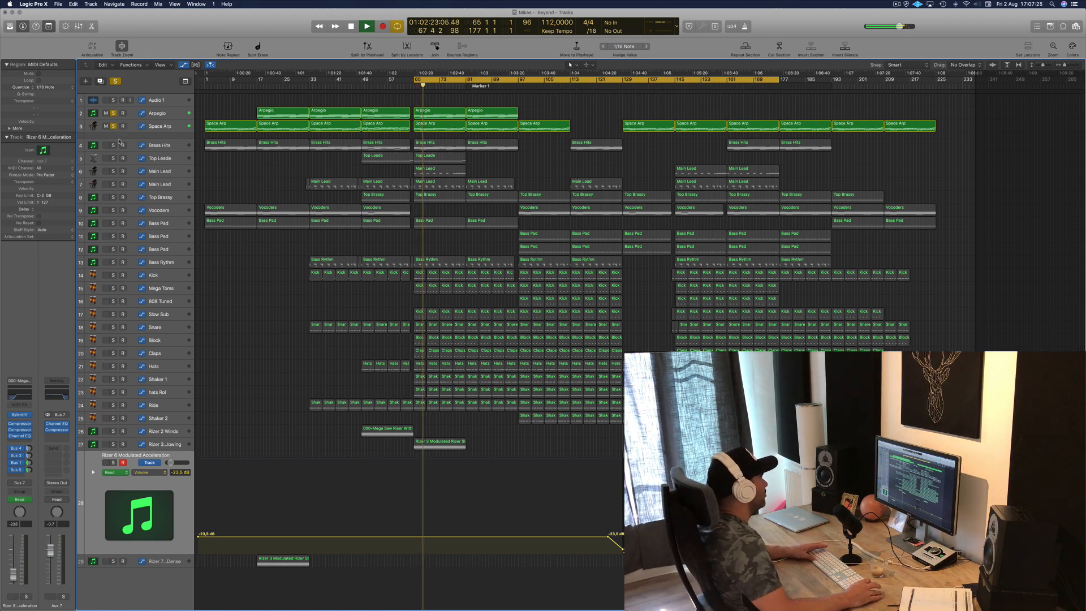
left_click(114, 145)
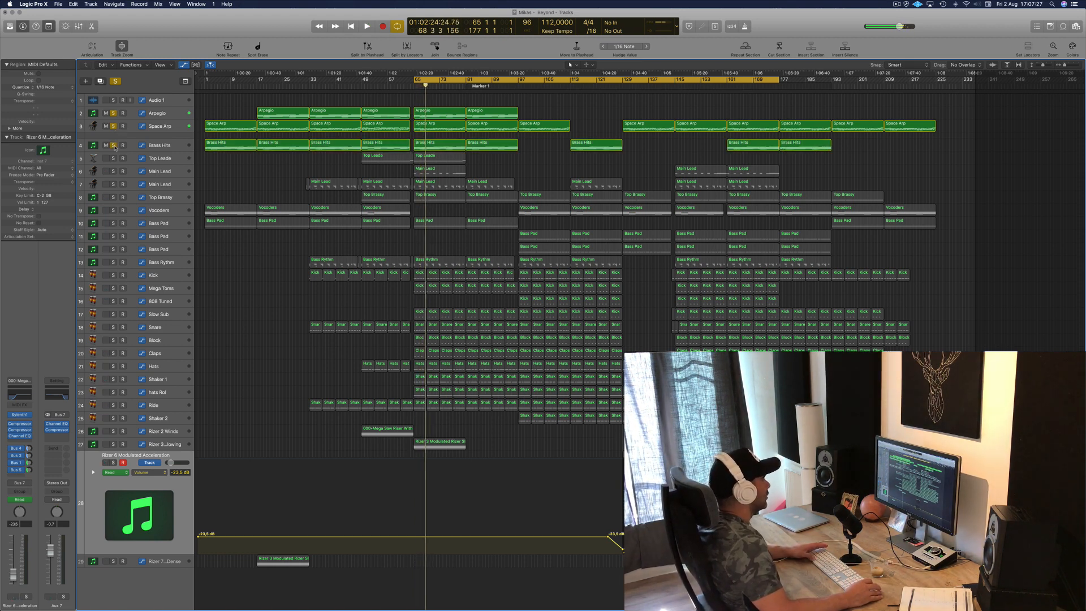
key("space")
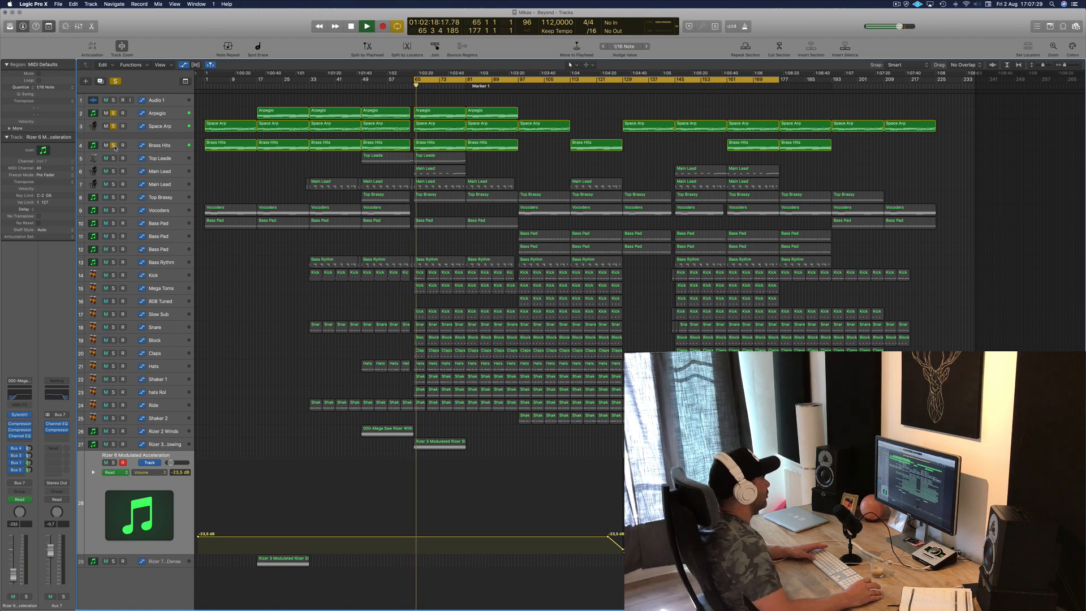
- Swap the Brass Hits solo for Top Leade to hear it with the arps, and clear all solos
left_click(114, 145)
left_click(114, 158)
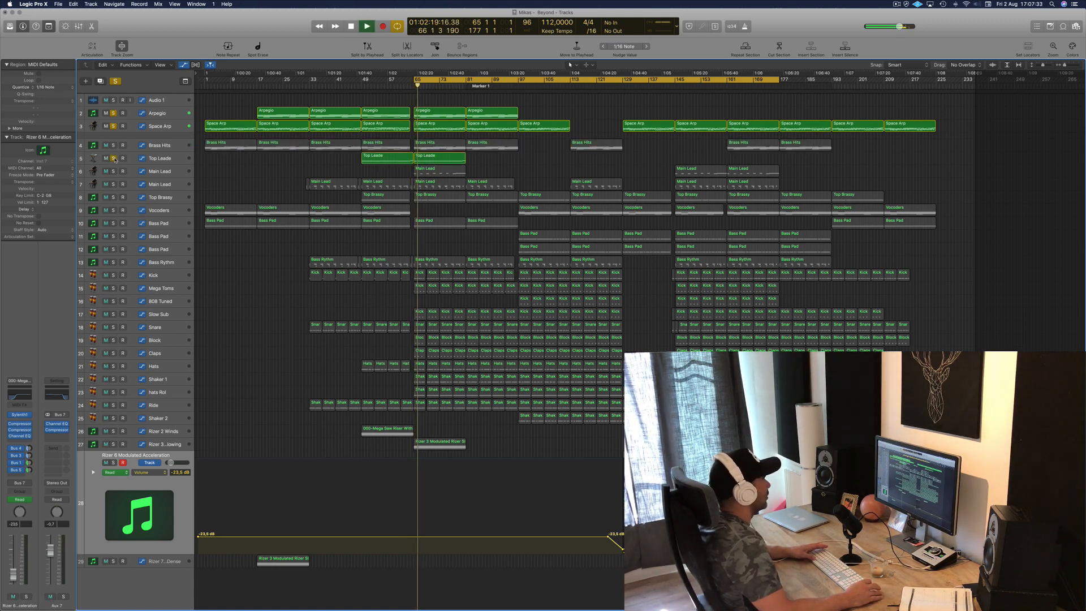
left_click(114, 158)
left_click(115, 81)
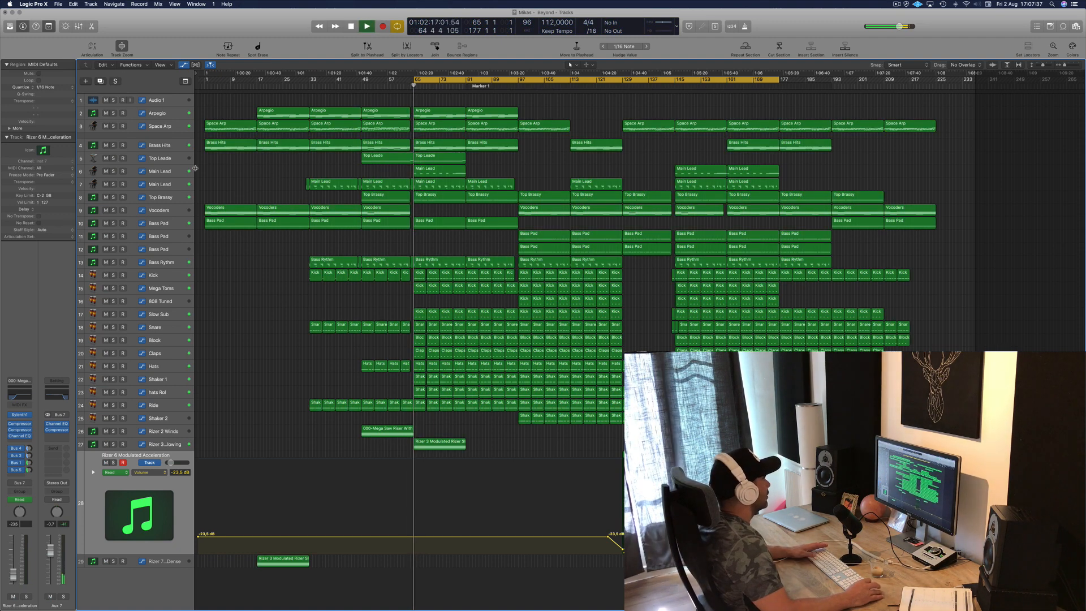
- Briefly solo Main Lead track 6, select it to view its volume automation, and play the arrangement from bar 65
key("space")
left_click(113, 171)
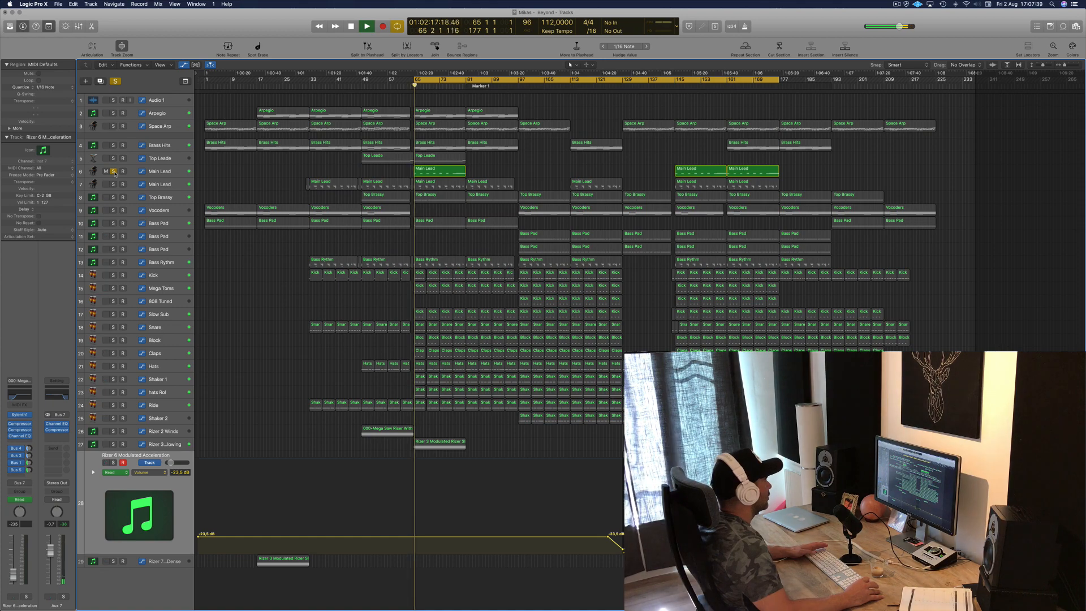
left_click(114, 172)
key("space")
left_click(166, 174)
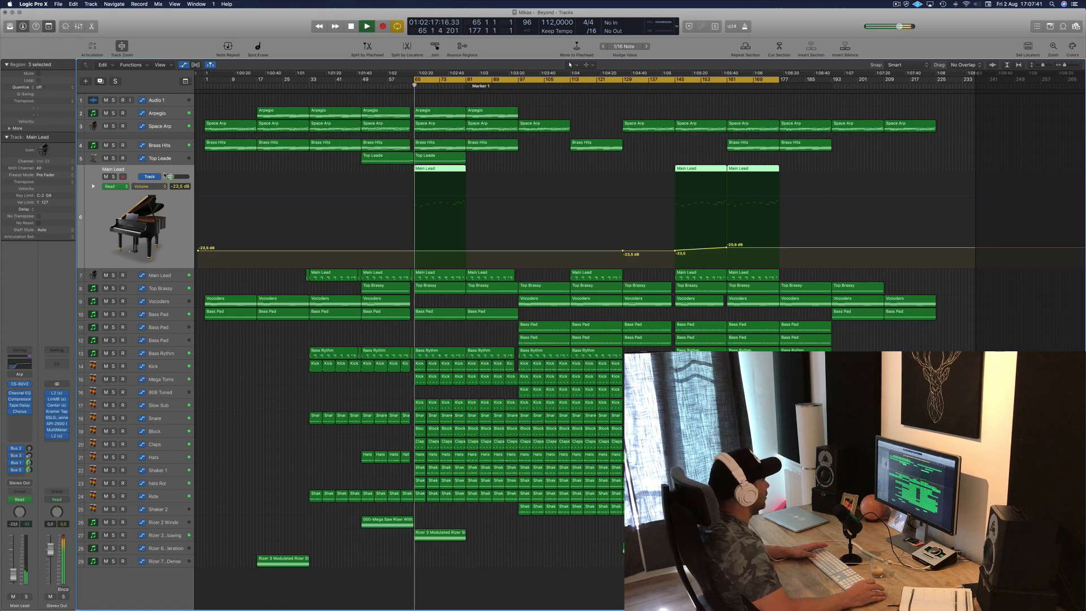
key("space")
key("space")
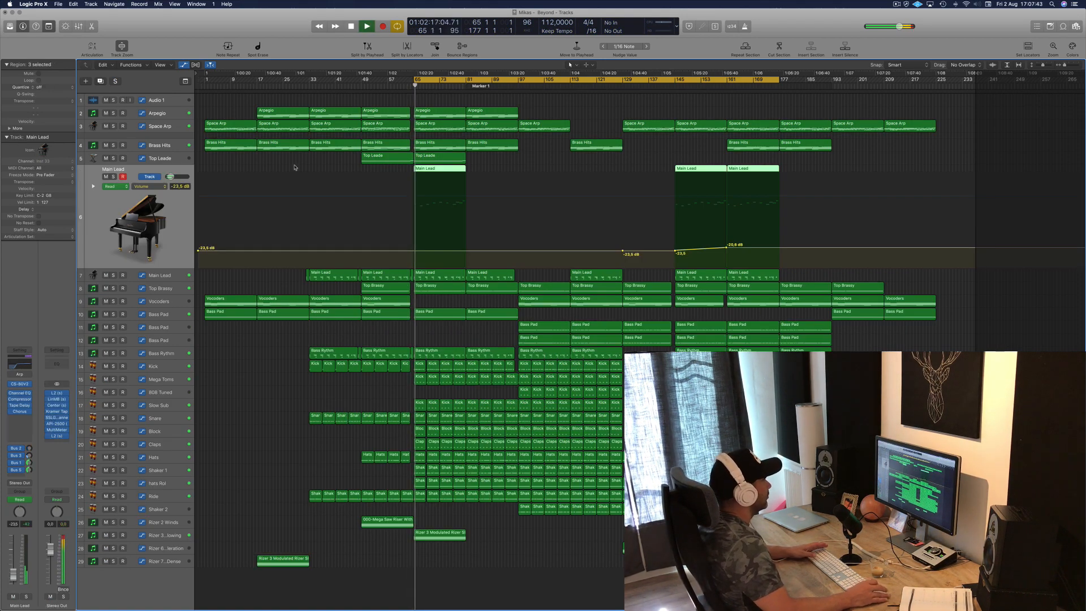
- Raise the low cut in the Main Lead track 6 Channel EQ to 810 Hz during playback and close the EQ
left_click(19, 362)
left_click_drag(327, 19, 699, 69)
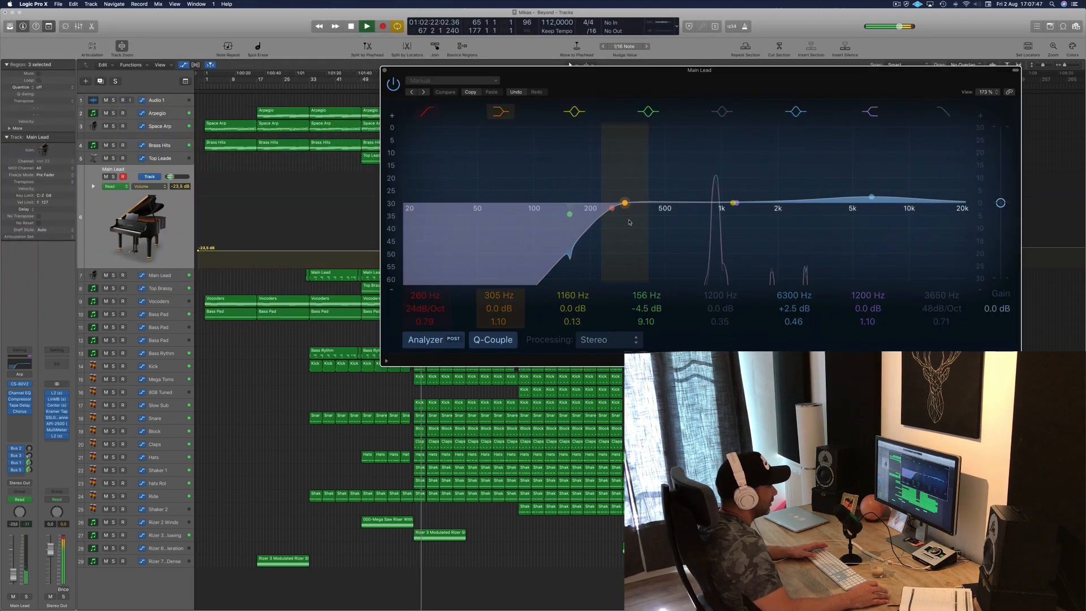
left_click_drag(612, 208, 714, 219)
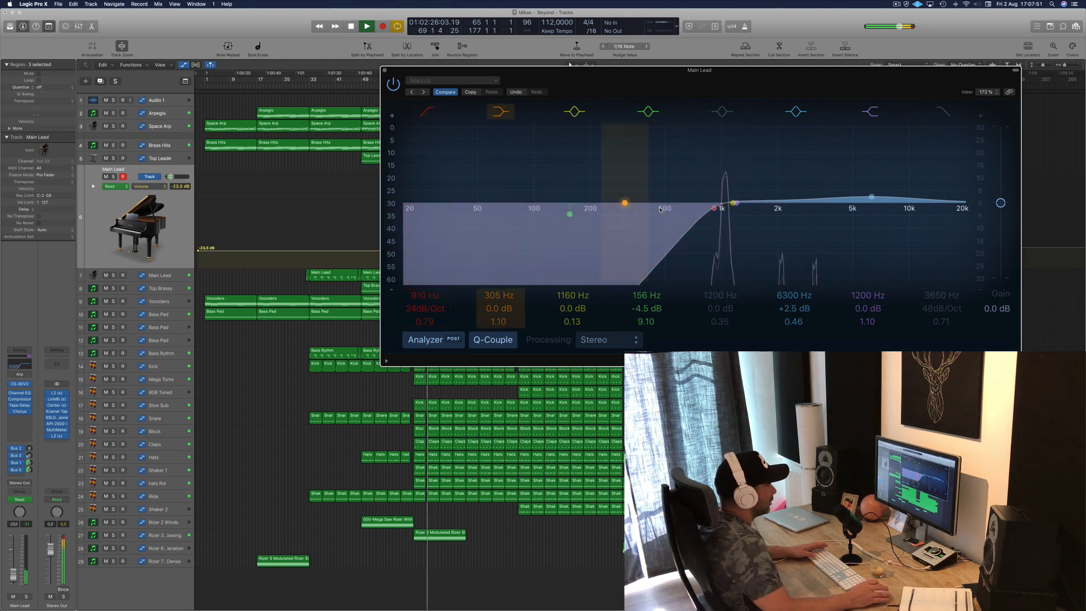
left_click(384, 70)
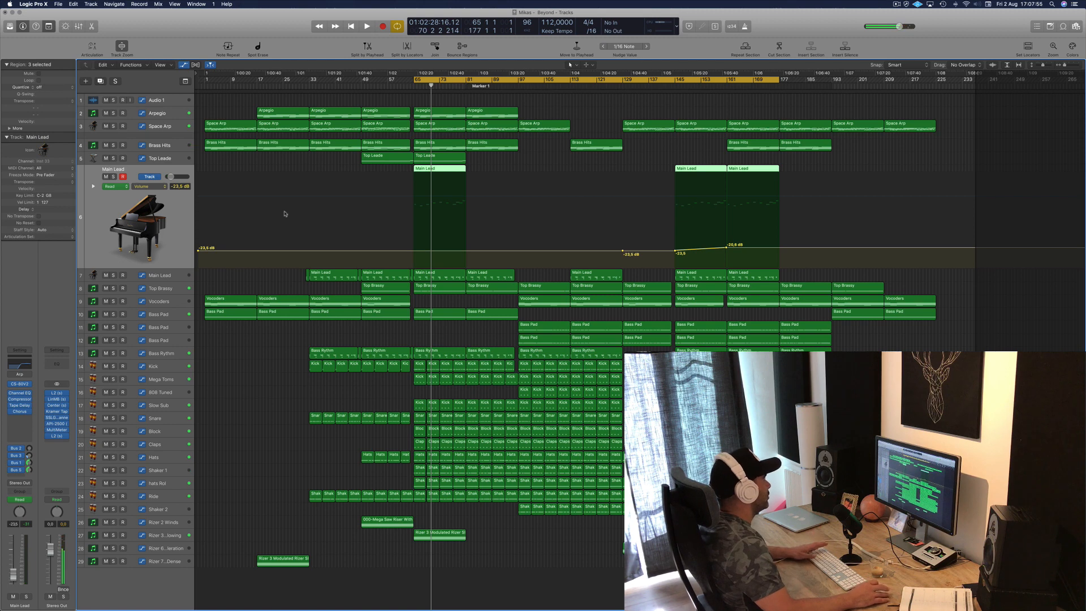
- Select Main Lead track 7 to review its High Cut frequency automation while playing from bar 65
left_click(150, 276)
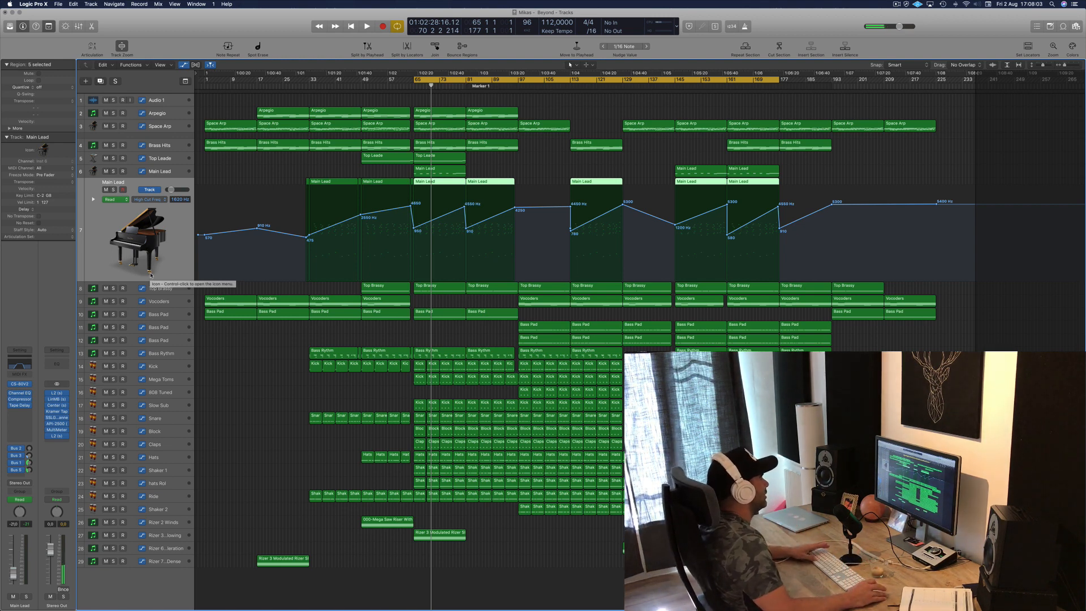
key("space")
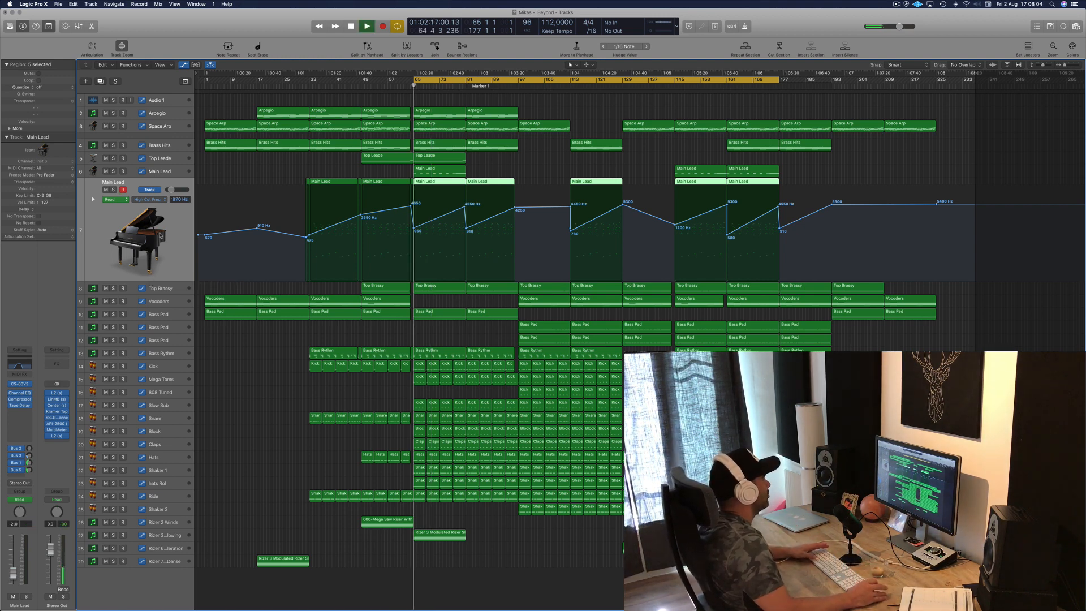
- Briefly solo Main Lead track 7, clear the solo, and restart playback of the full mix from bar 65
left_click(113, 190)
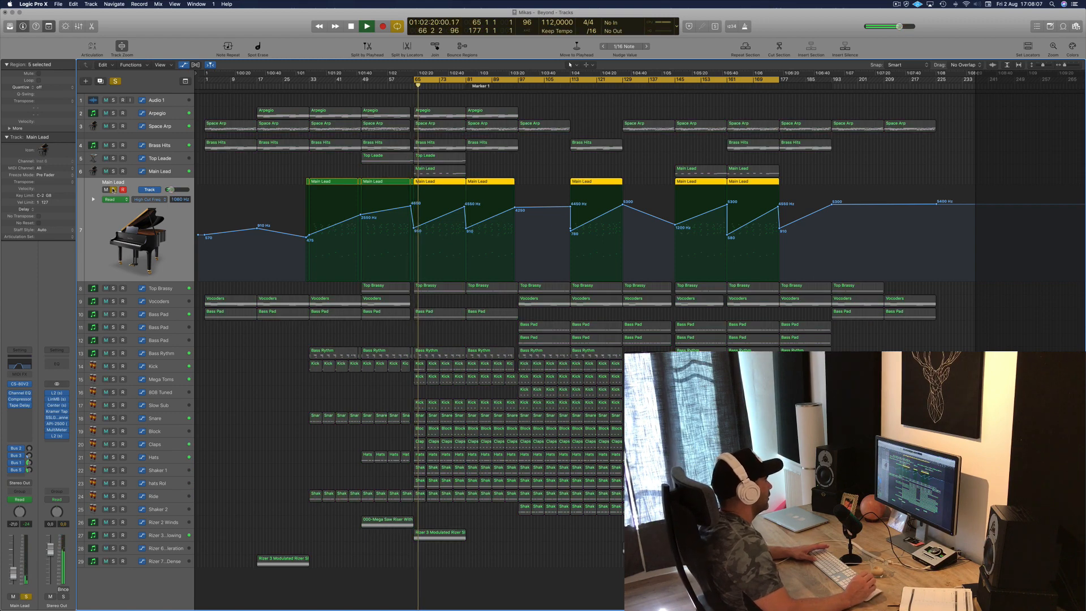
key("s")
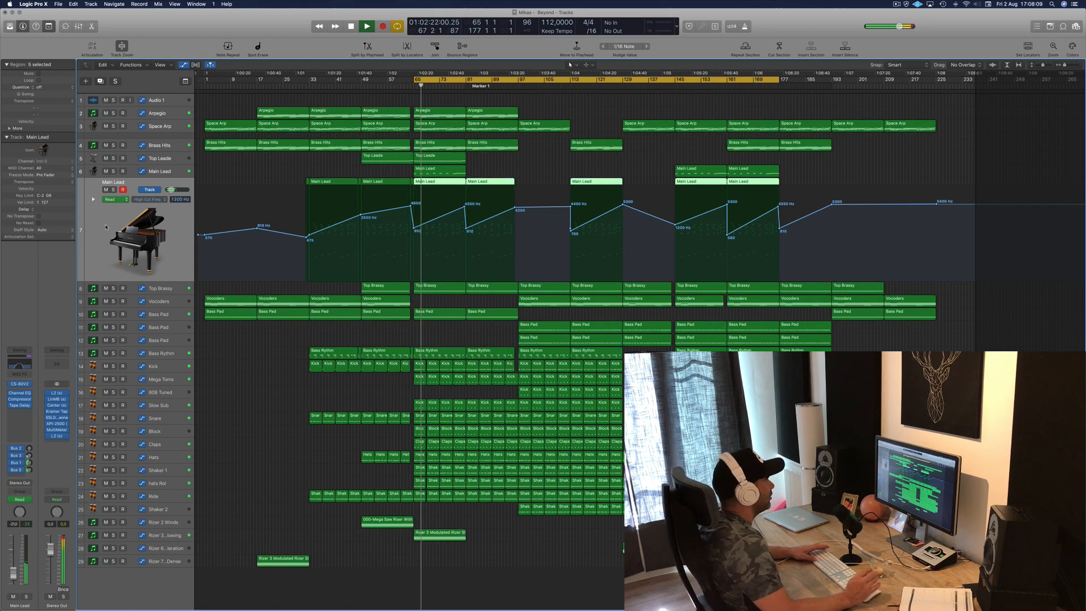
key("space")
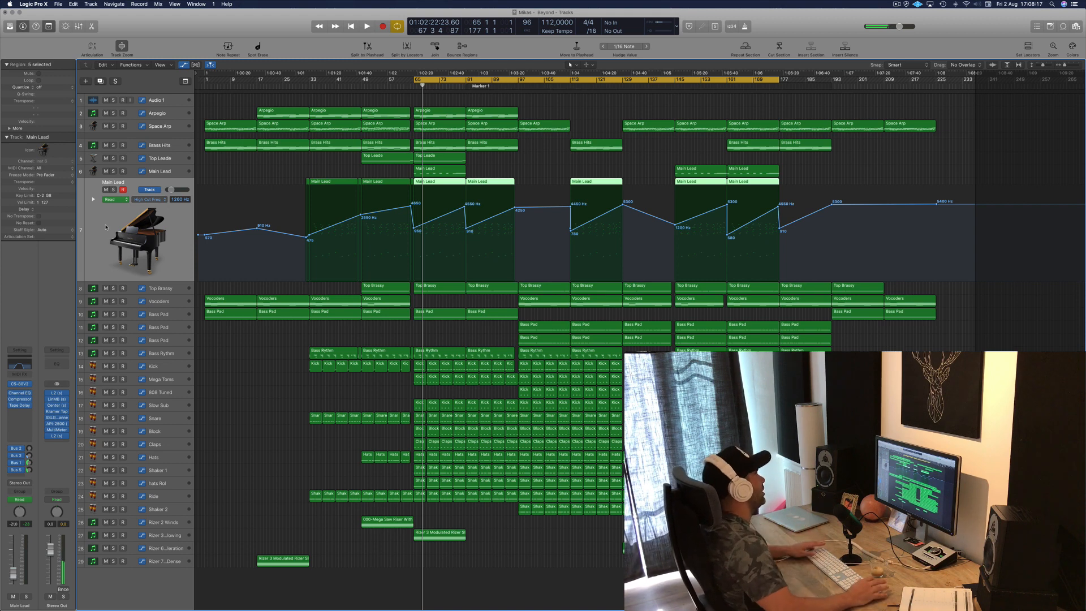
key("space")
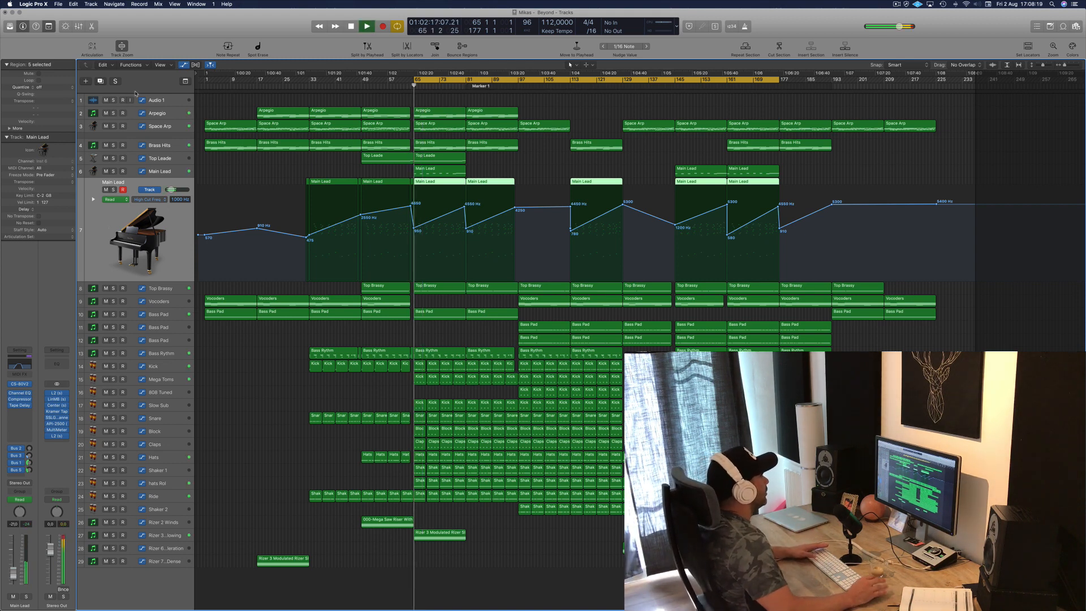
- Review the Arpegio track's High Cut automation in its Channel EQ, soloing it briefly during playback, and close the EQ
left_click(173, 115)
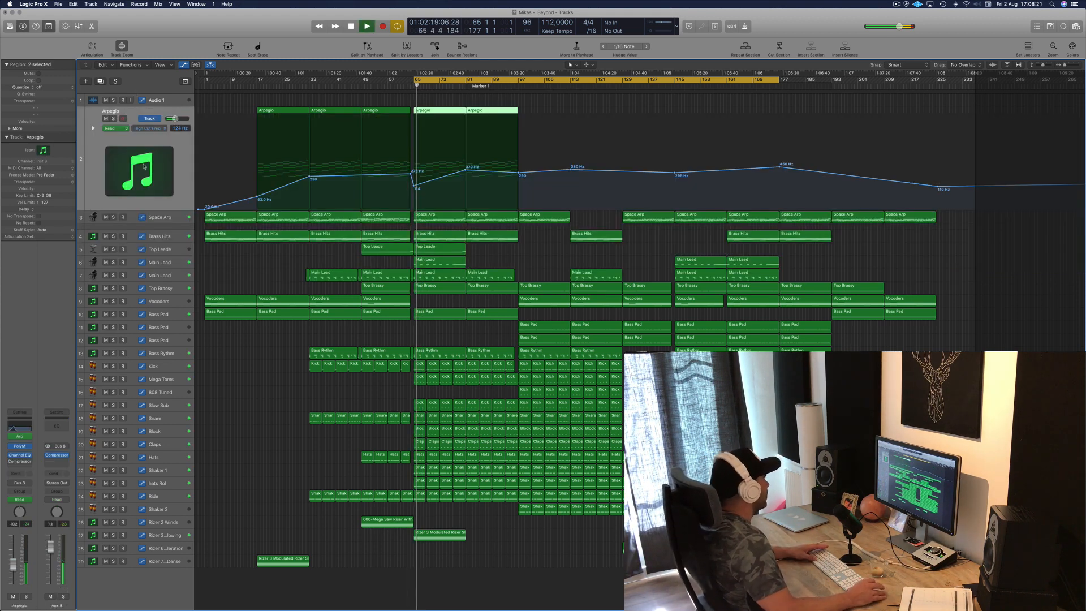
left_click(18, 429)
left_click_drag(268, 20, 646, 58)
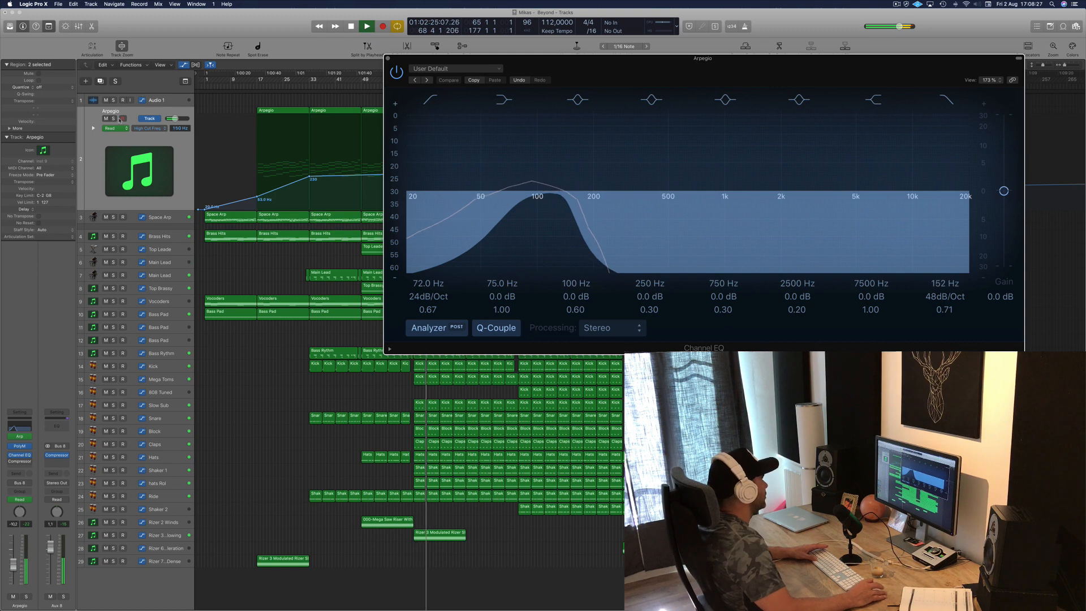
left_click(114, 119)
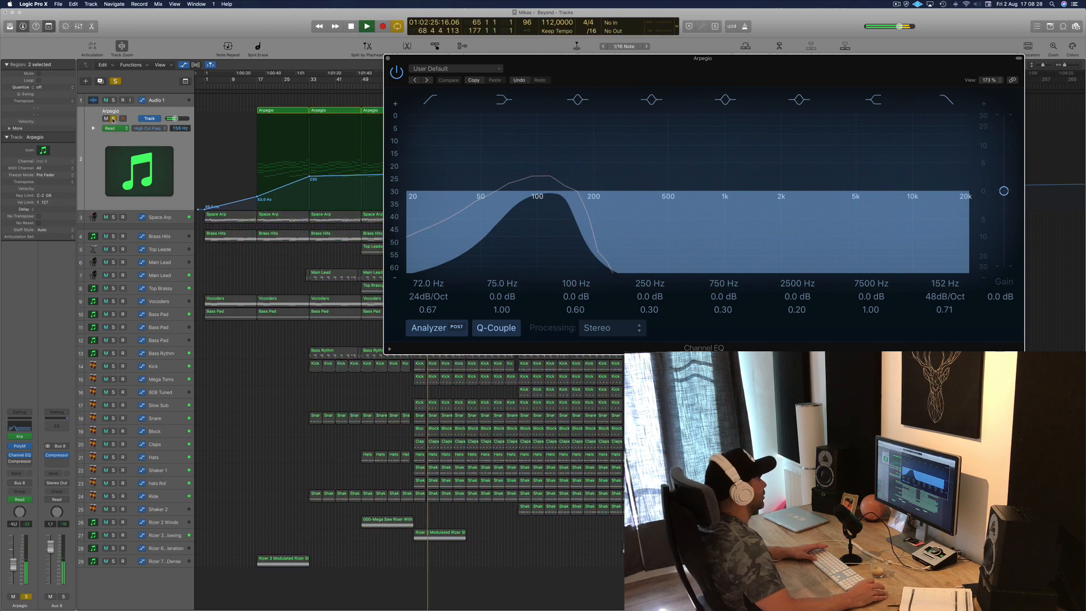
left_click(113, 118)
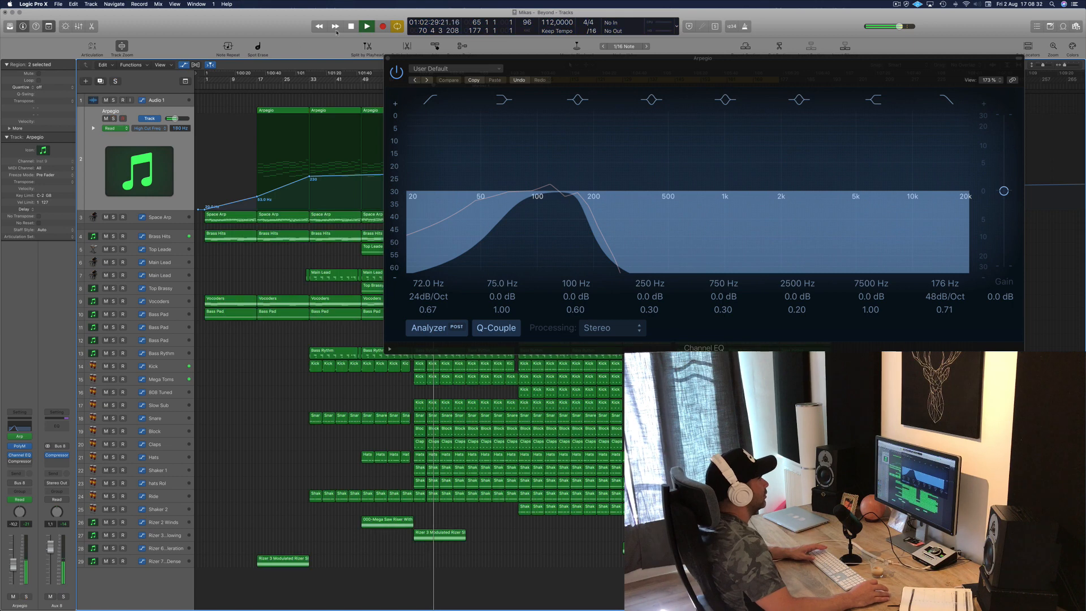
left_click(388, 58)
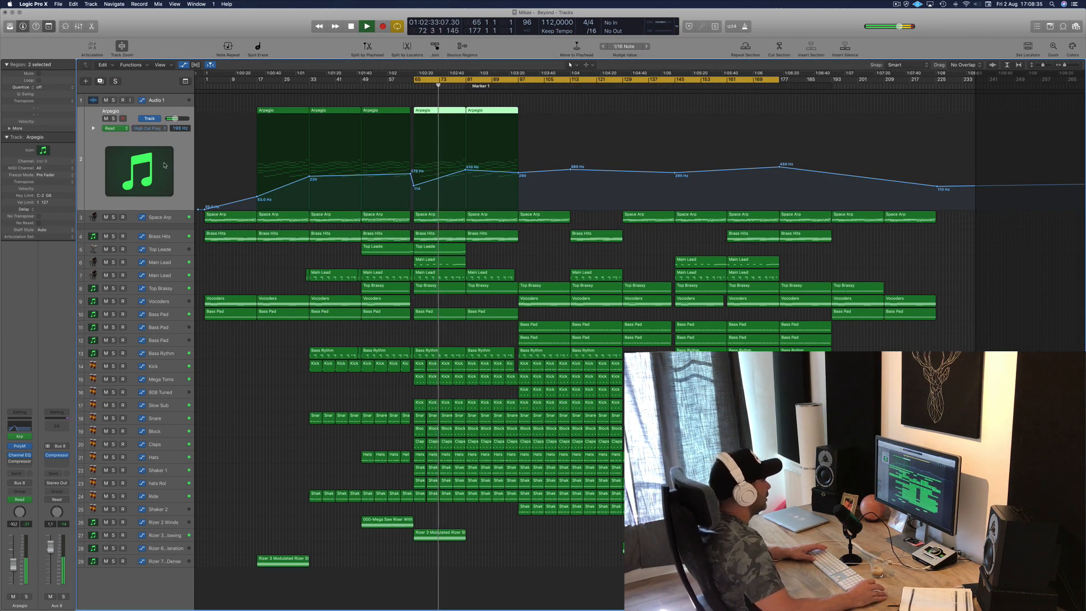
- Briefly solo Arpegio, return to the full mix, and raise the Arpegio channel volume slightly during playback
left_click(113, 120)
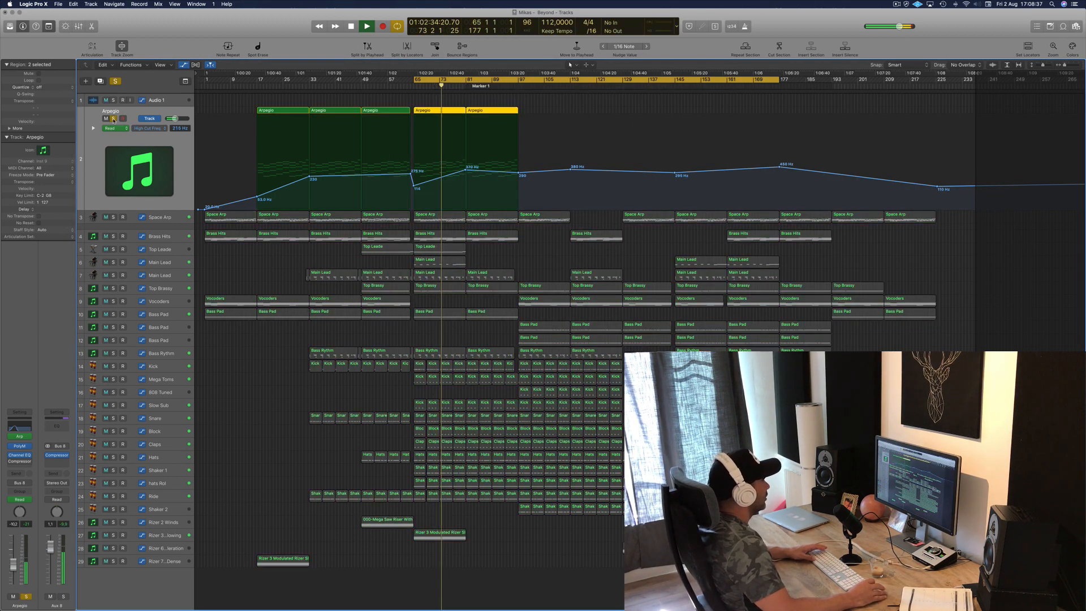
key("s")
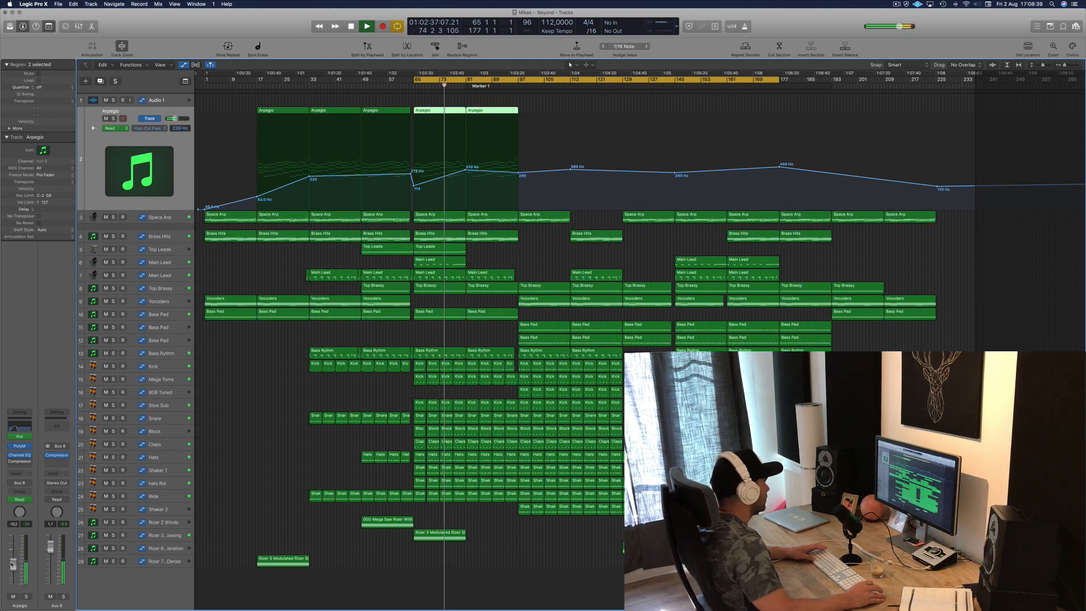
left_click_drag(13, 564, 12, 561)
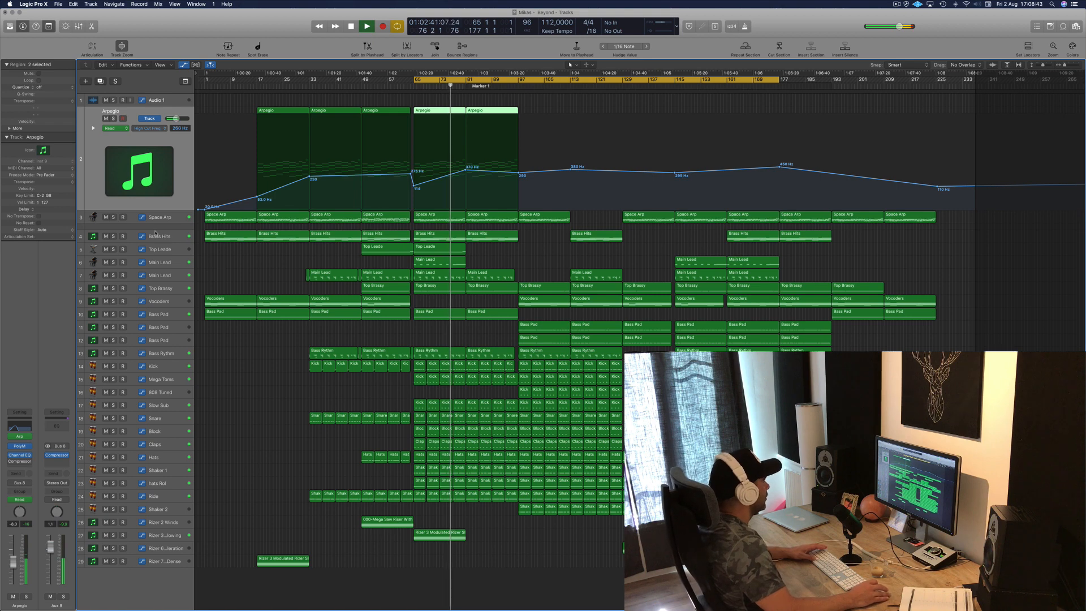
- Solo Space Arp and select it to review its High Cut automation, and clear the solo
left_click(113, 217)
left_click(160, 218)
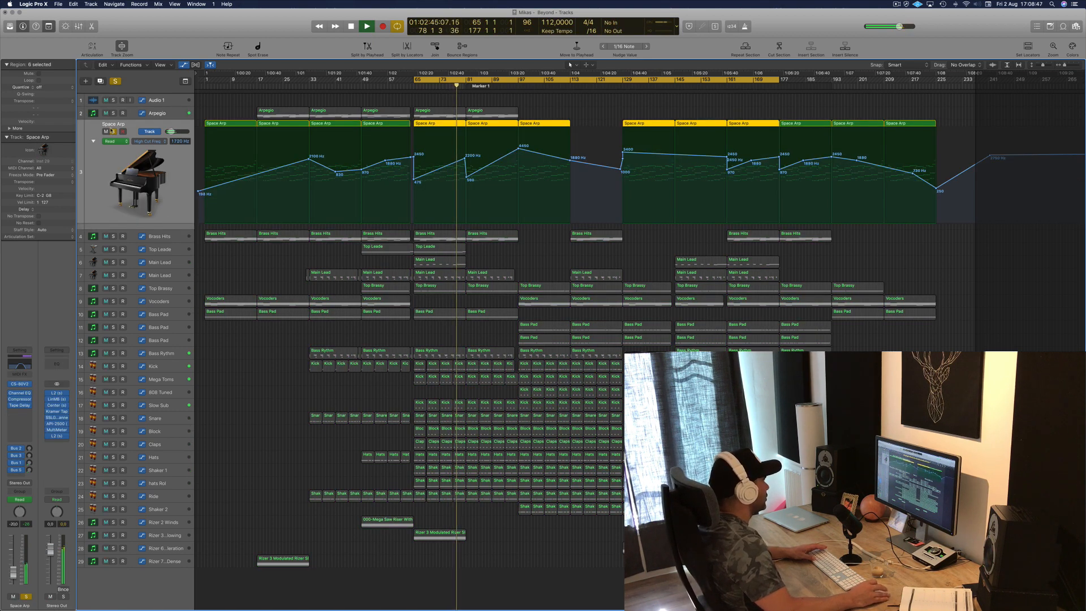
left_click(115, 81)
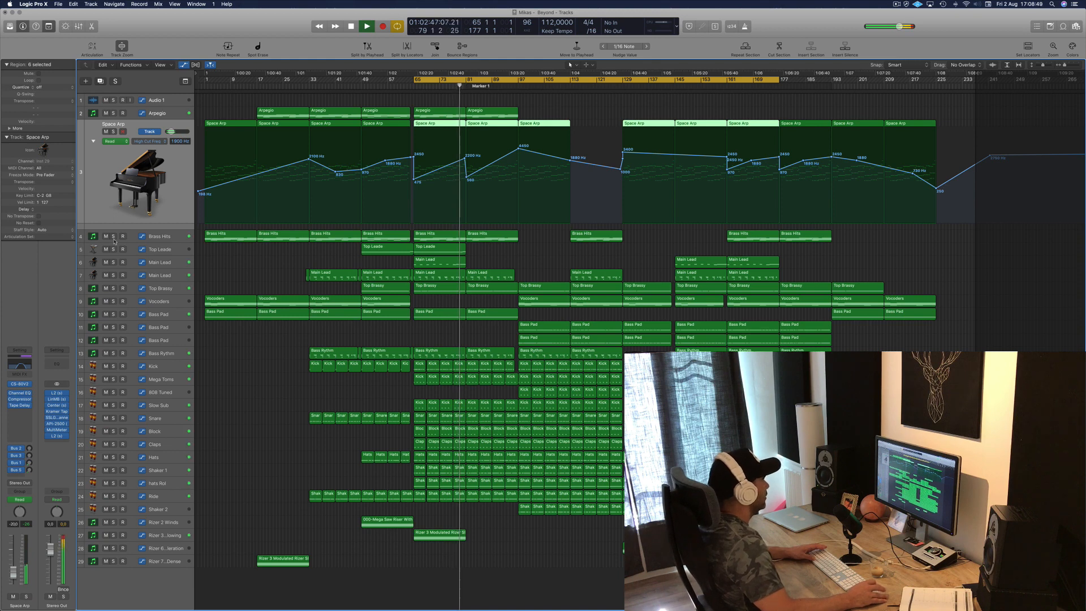
- Solo Brass Hits, raise its Channel EQ low cut to 240 Hz, close the EQ, and replay the full mix from bar 65
left_click(114, 241)
left_click(112, 151)
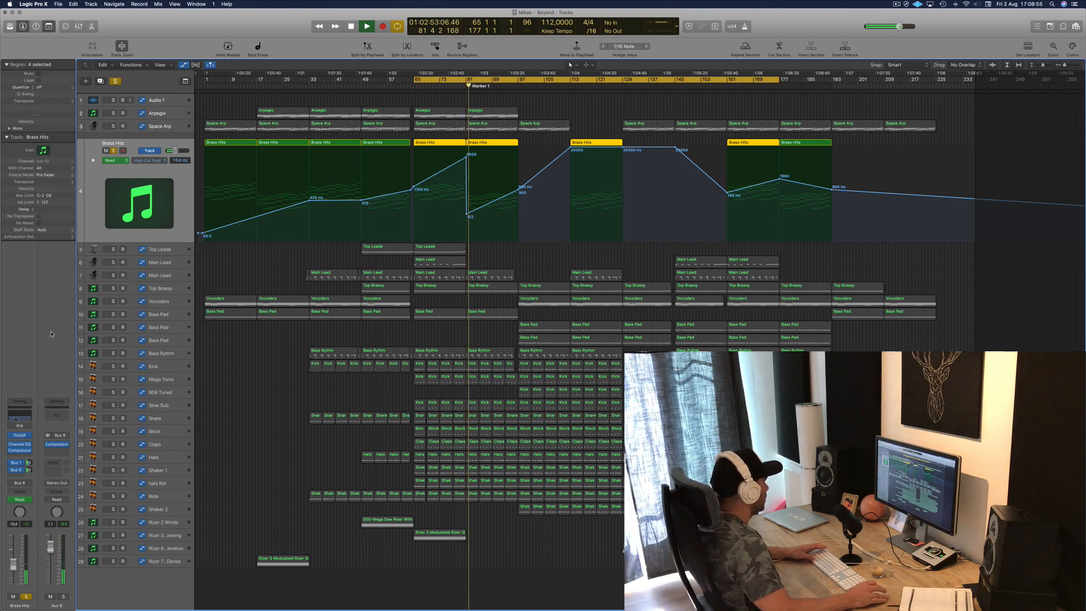
left_click(19, 415)
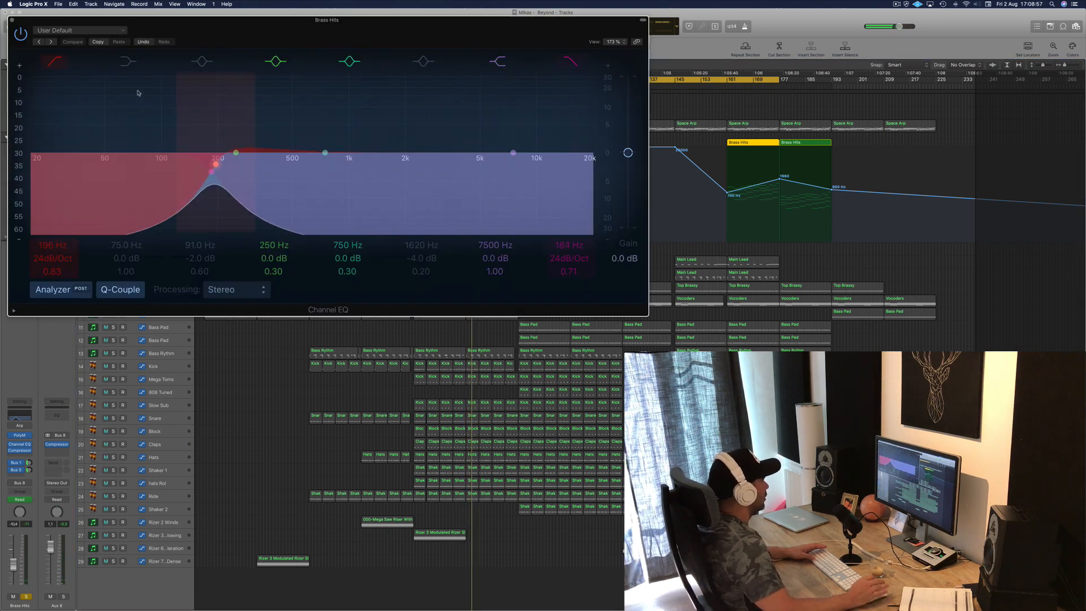
left_click(216, 164)
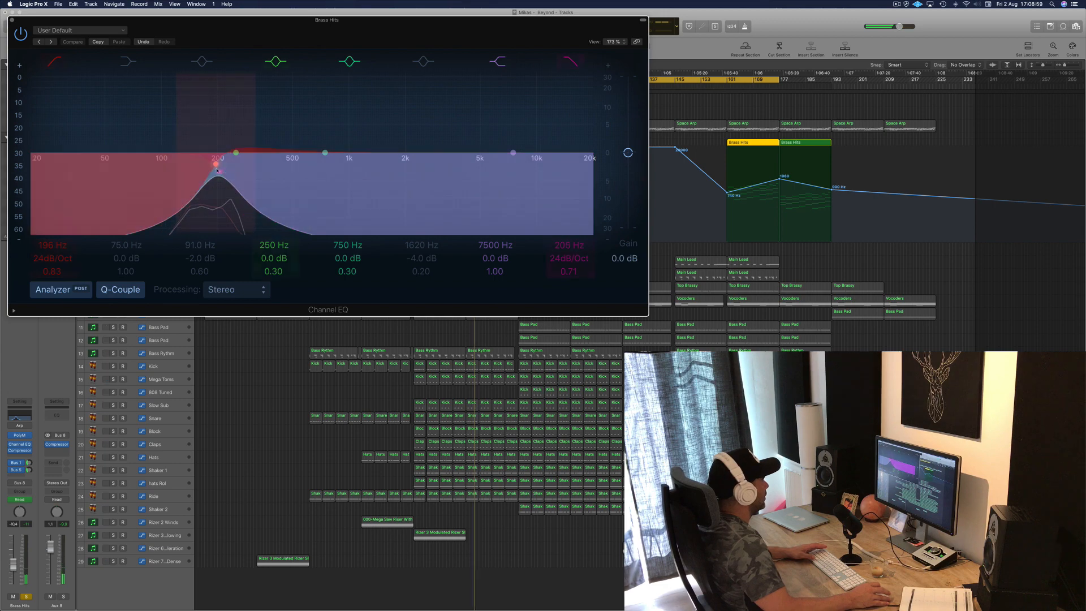
left_click_drag(218, 168, 232, 167)
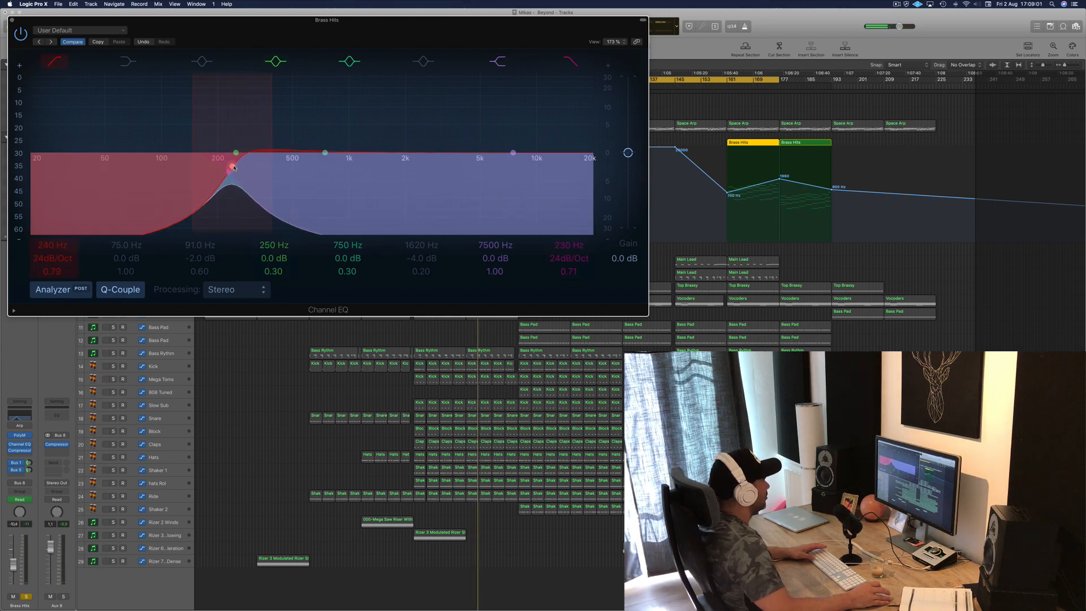
left_click(12, 23)
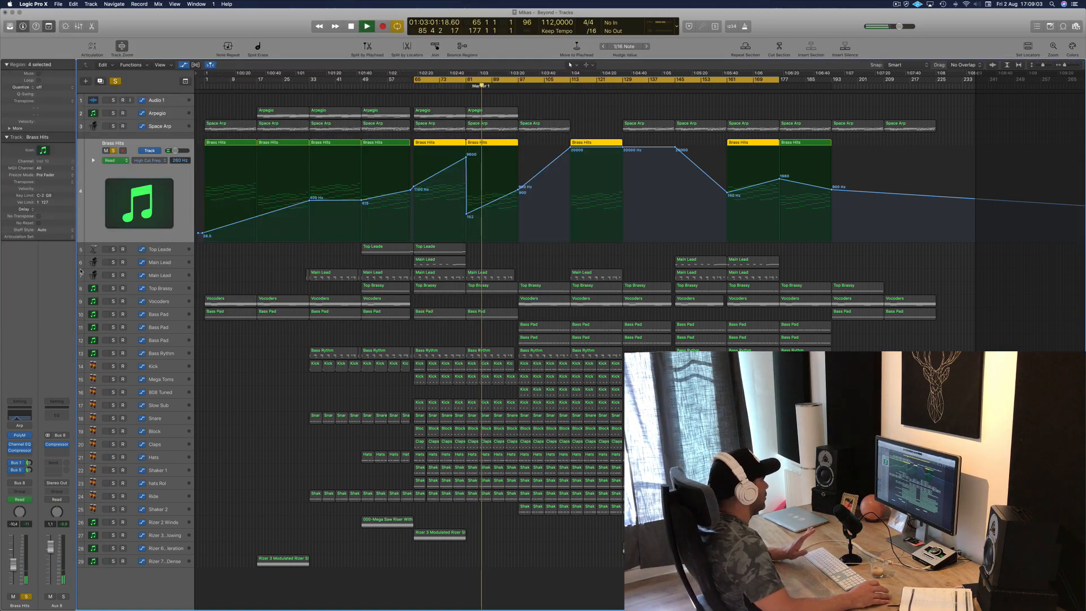
left_click(113, 151)
key("Return")
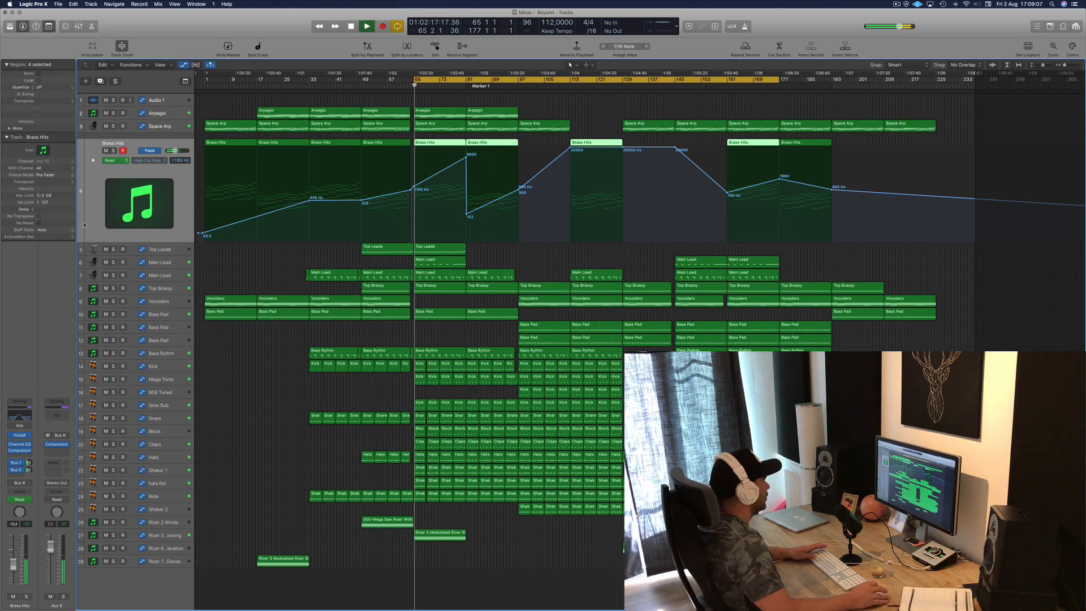
- Briefly solo Top Leade, clear the solo, and select the track while playing the full mix from bar 65
left_click(114, 249)
key("space")
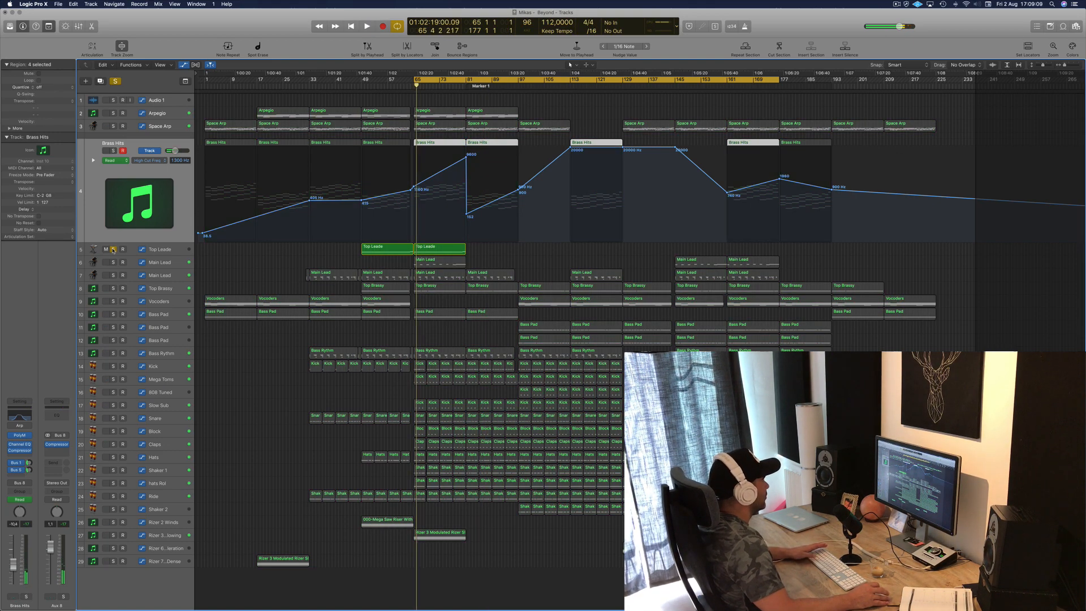
left_click(113, 250)
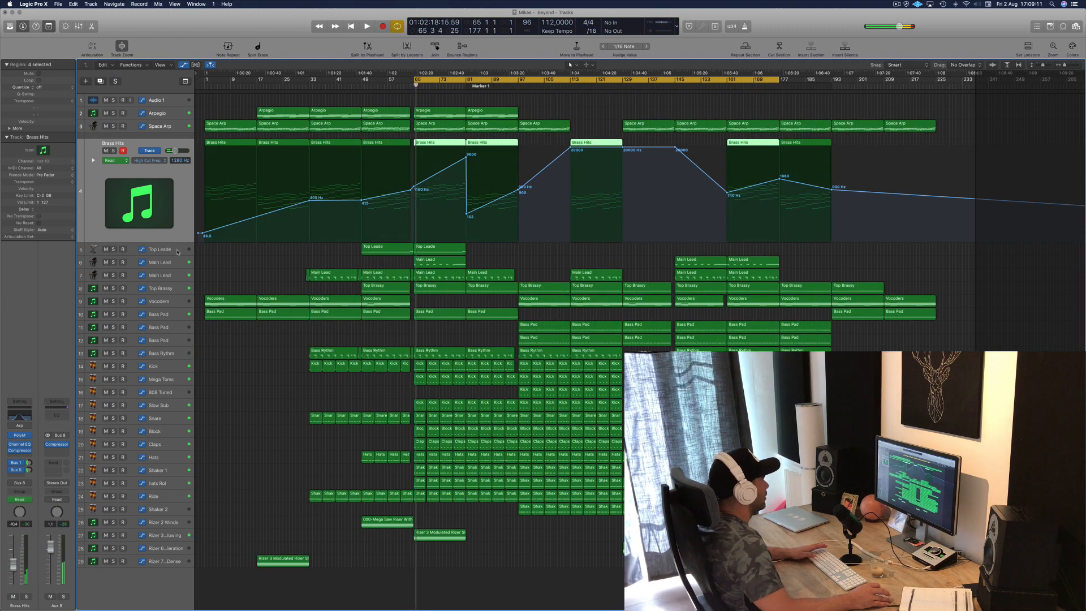
key("space")
left_click(177, 251)
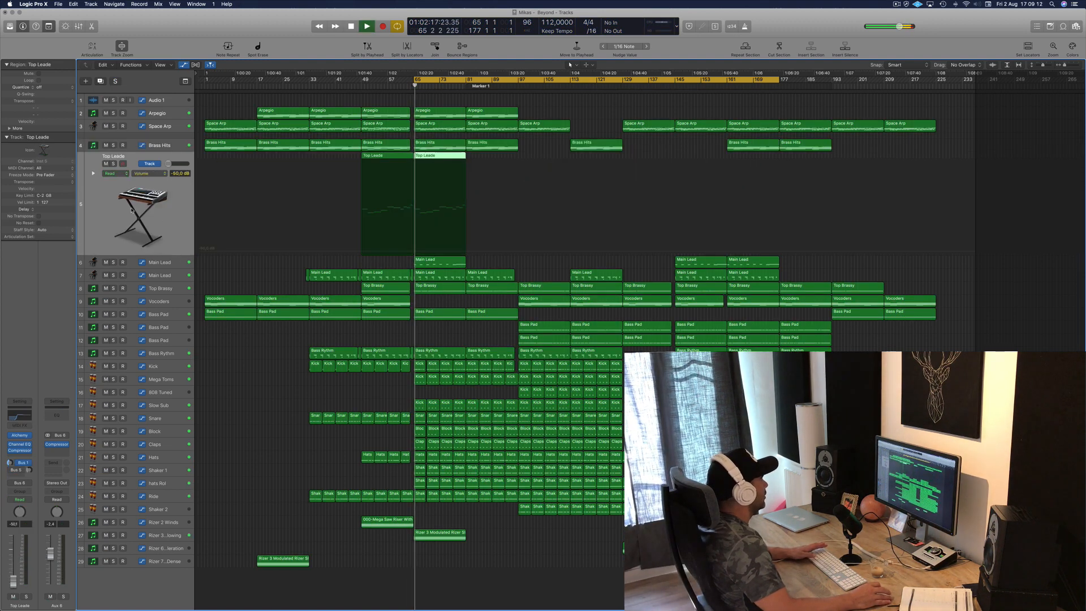
- Compare the mix with and without Top Leade from bar 65, and leave Top Leade muted
left_click(105, 163)
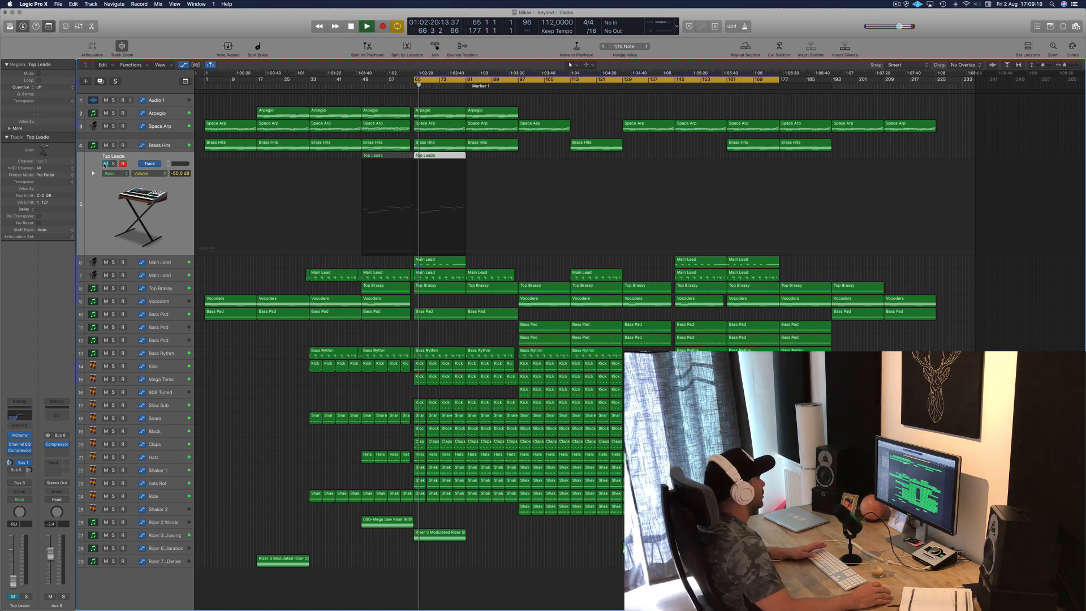
left_click(104, 165)
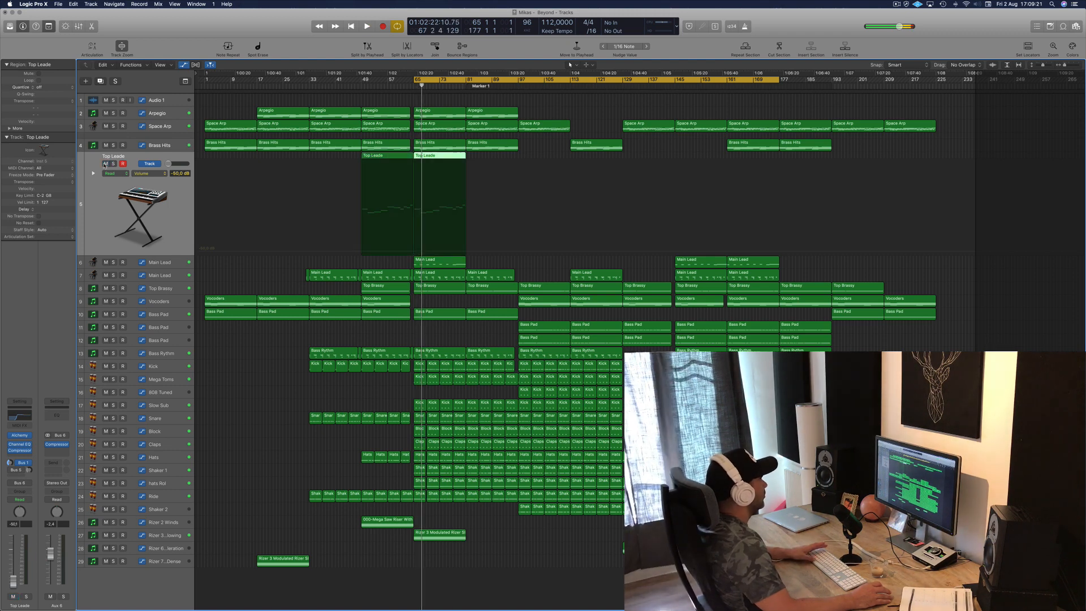
key("space")
key("space")
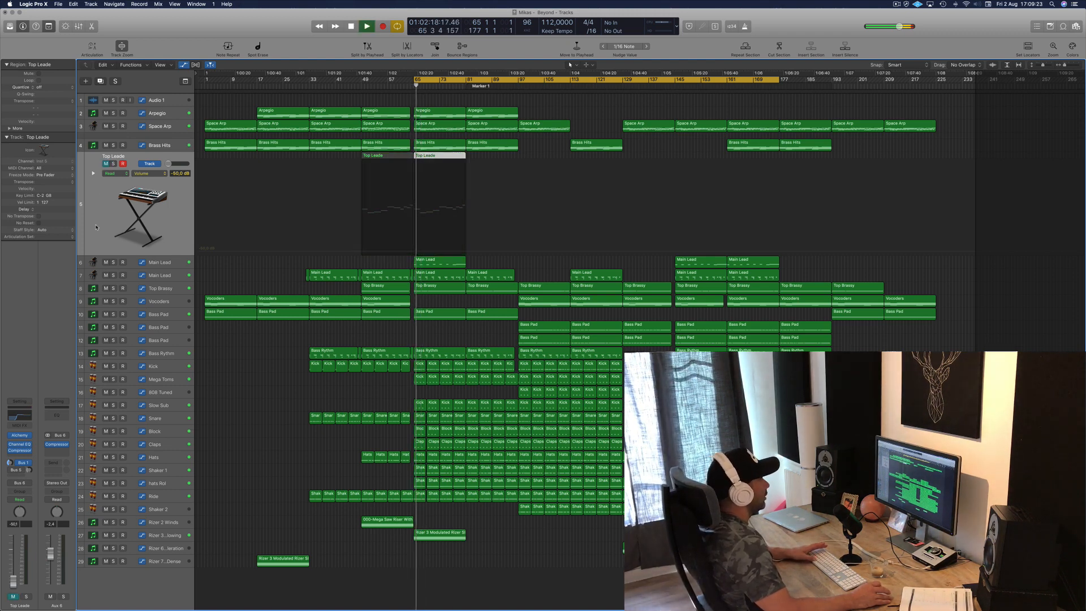
key("space")
- Select Main Lead track 6 and audition it from bar 65, first in the mix and then in solo, and clear the solo
left_click(170, 264)
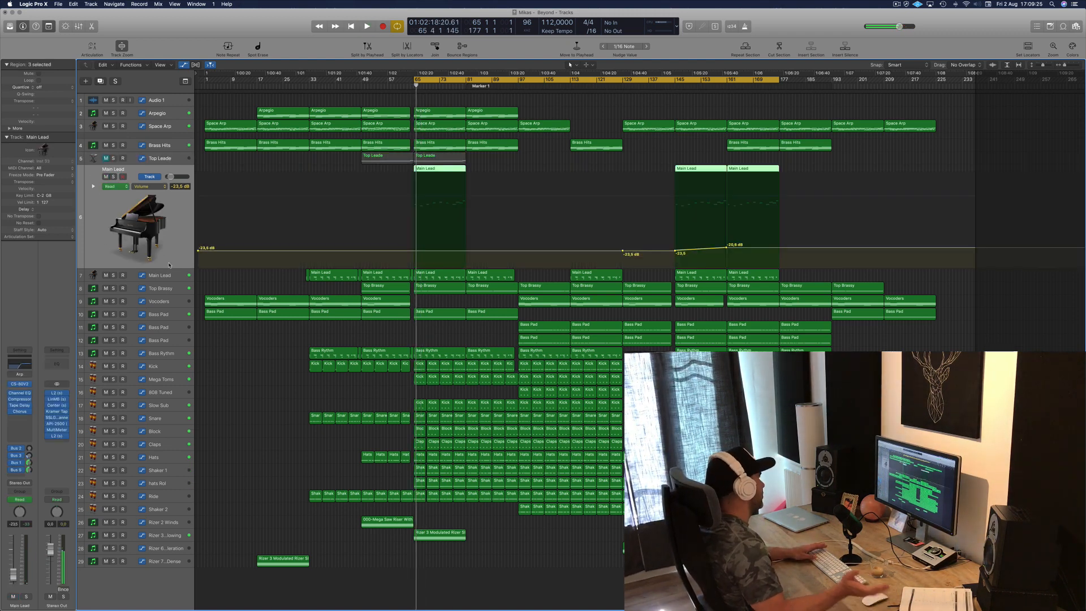
key("space")
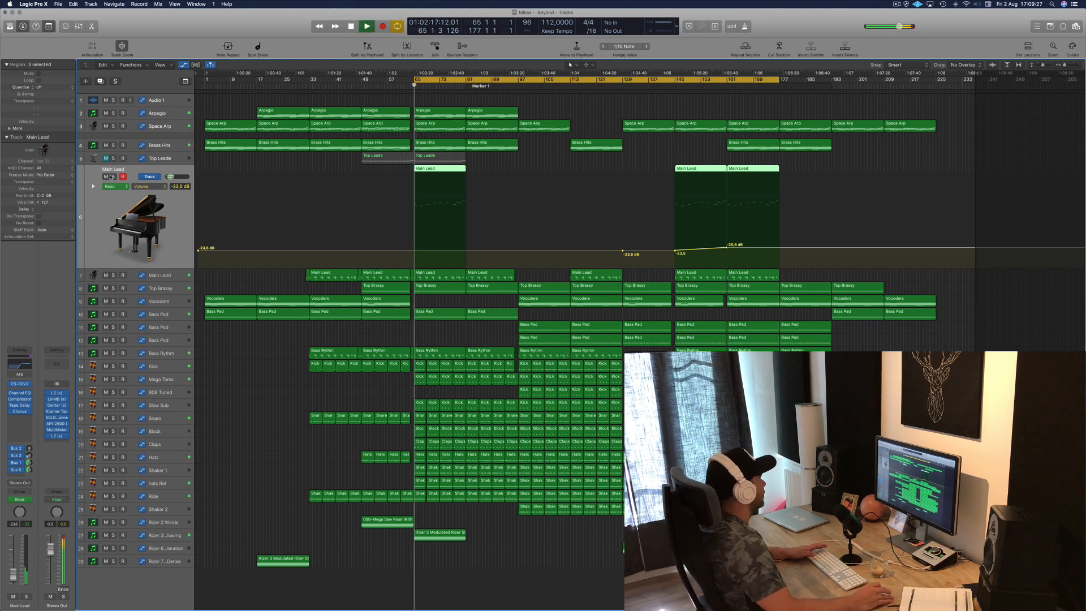
left_click(112, 177)
key("space")
key("space")
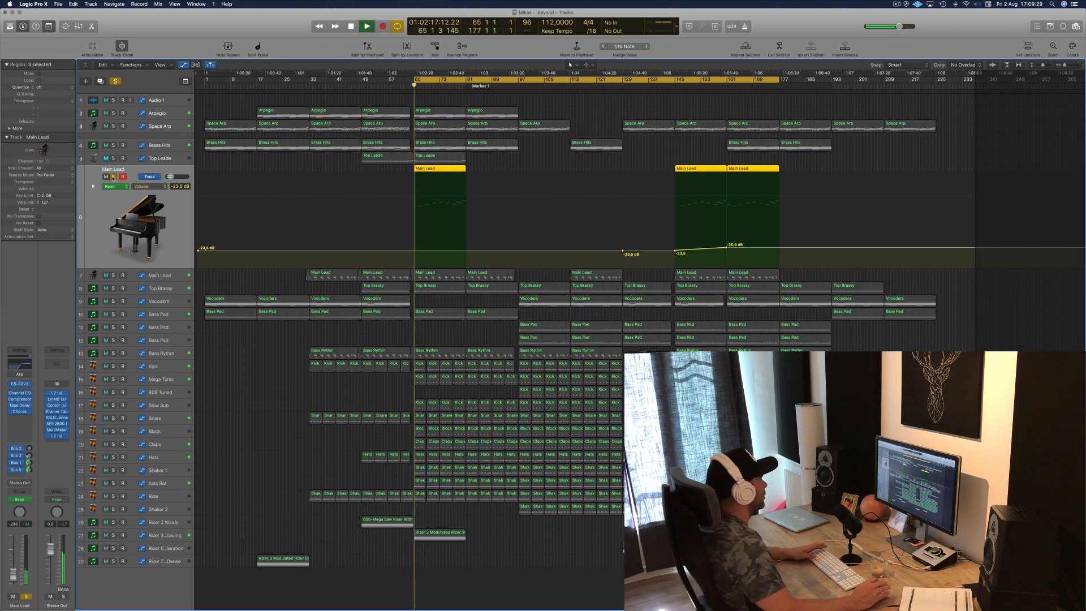
left_click(113, 177)
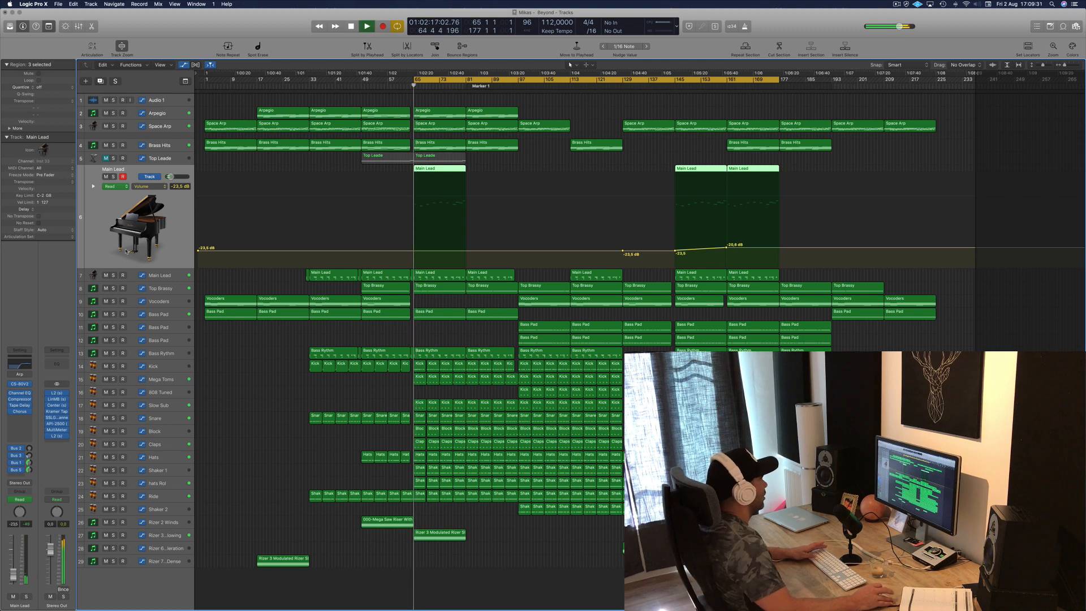
- Select Main Lead track 7, solo it, and restart playback from bar 65
key("Down")
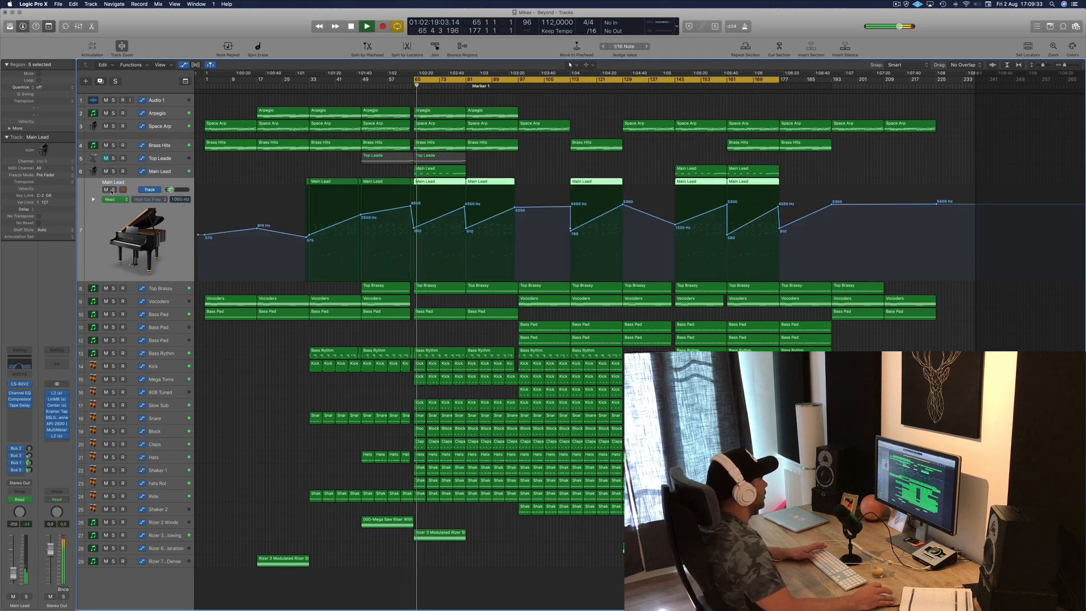
left_click(113, 190)
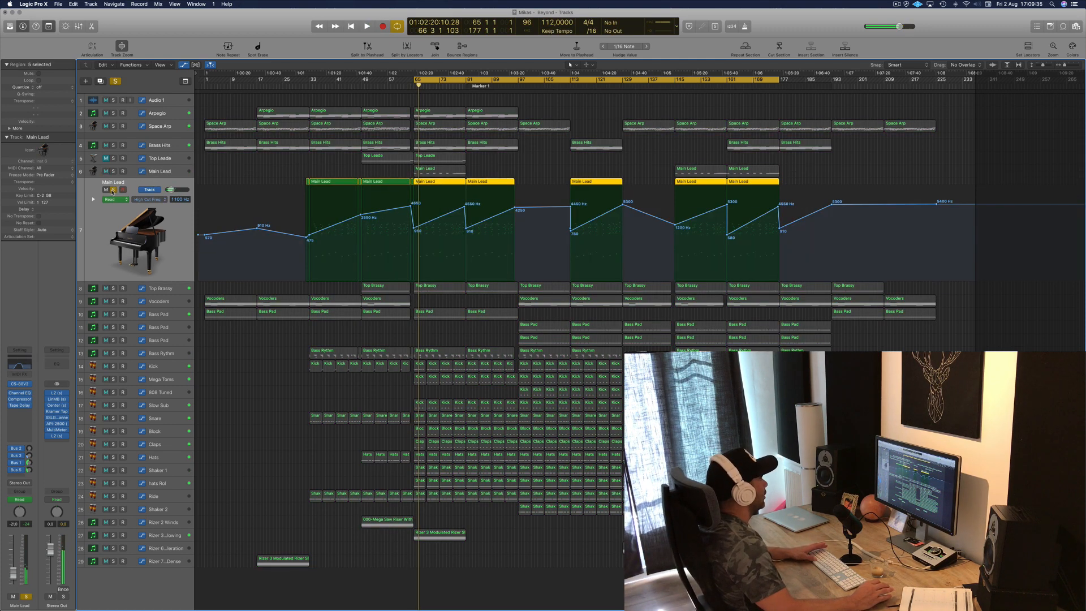
key("space")
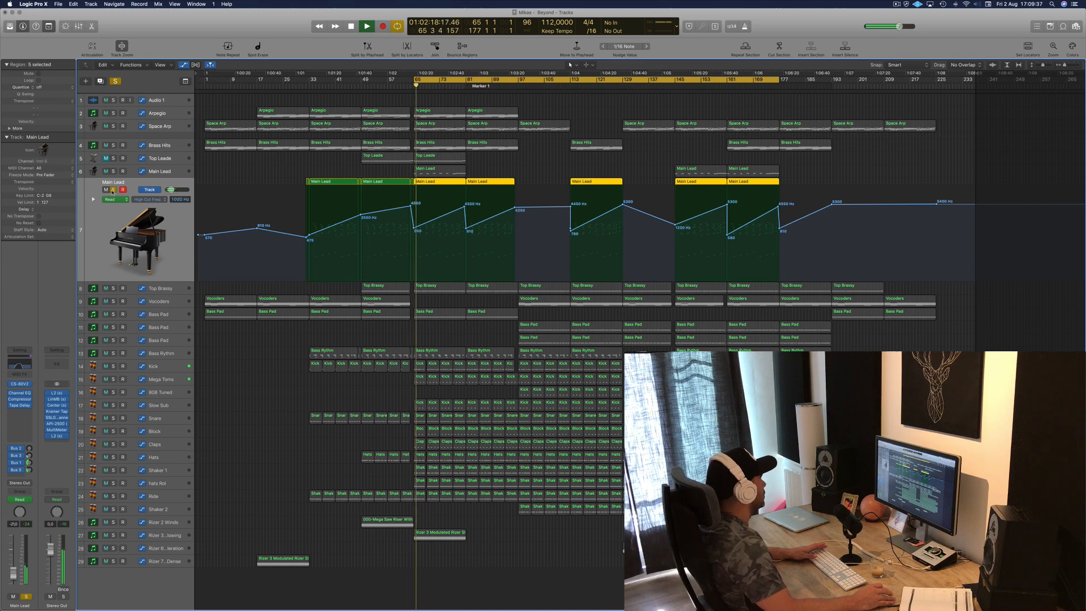
- Set the low shelf frequency in the Main Lead track 7 Channel EQ to 305 Hz during solo playback
left_click(20, 362)
left_click_drag(283, 20, 688, 79)
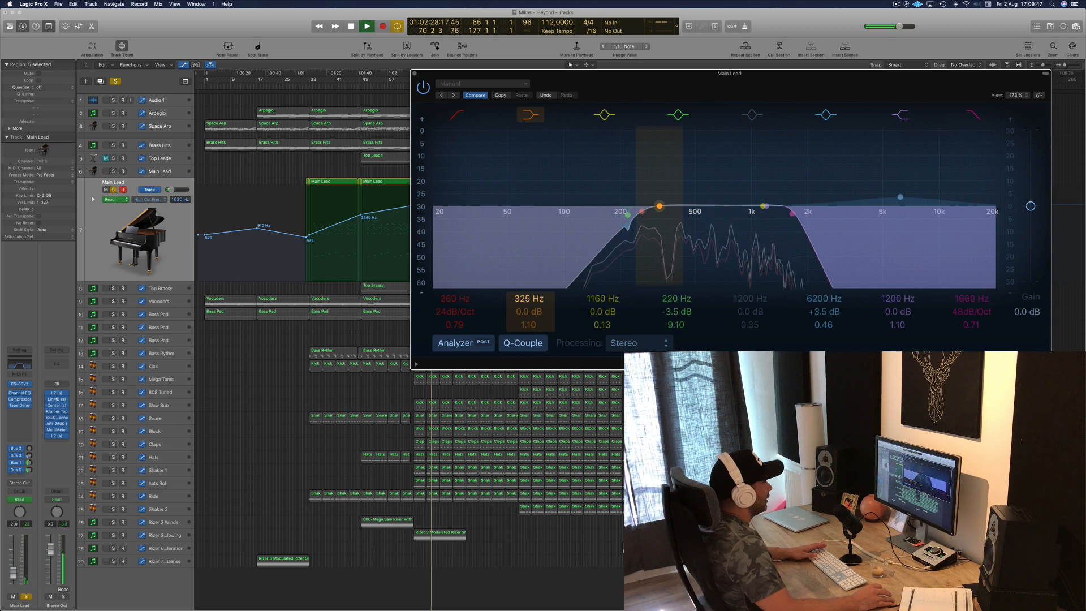
left_click_drag(660, 205, 655, 204)
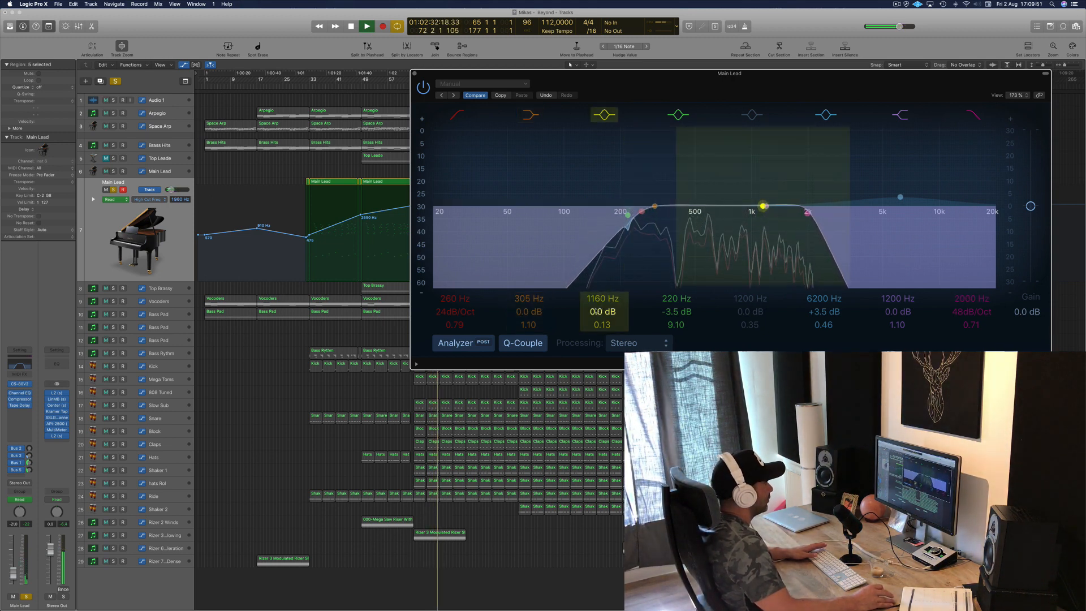
- Set the low cut in the Main Lead track 7 Channel EQ to 320 Hz at 48 dB/Oct and check it in the full mix
left_click_drag(454, 312, 455, 293)
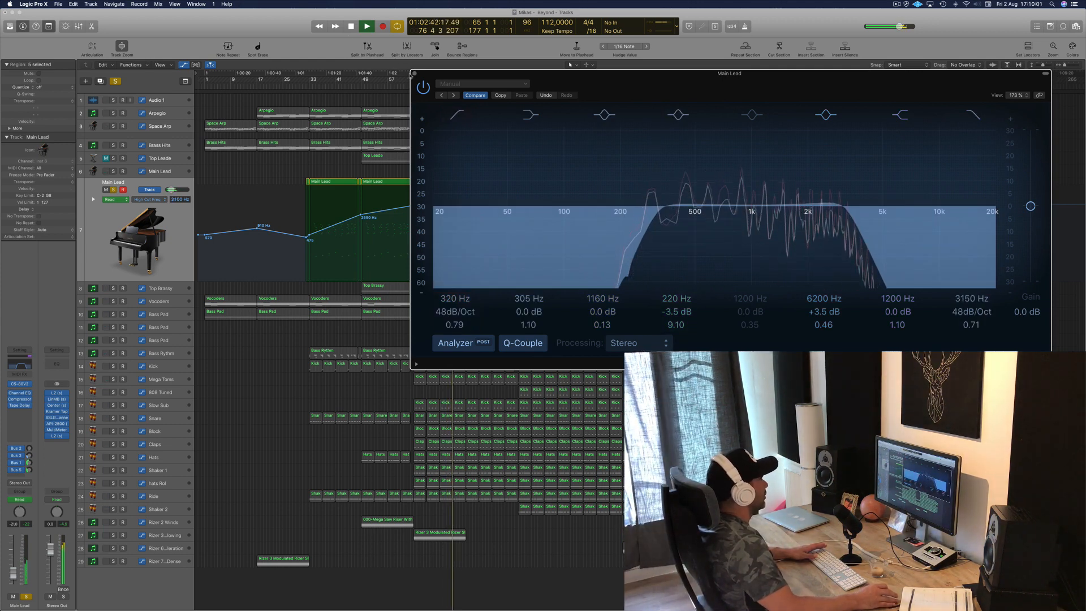
left_click(112, 190)
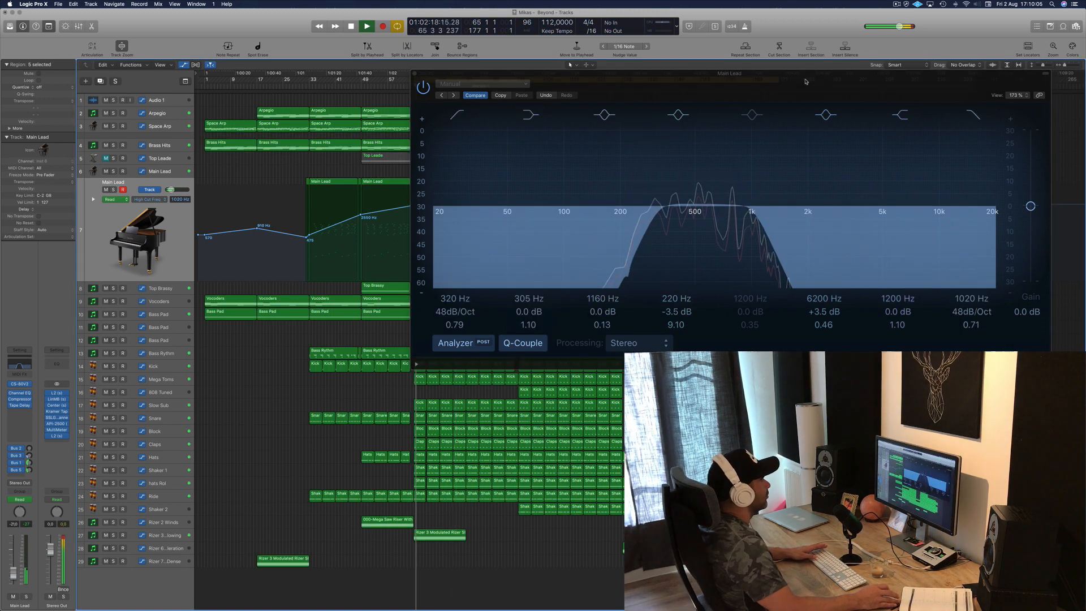
left_click_drag(810, 78, 715, 166)
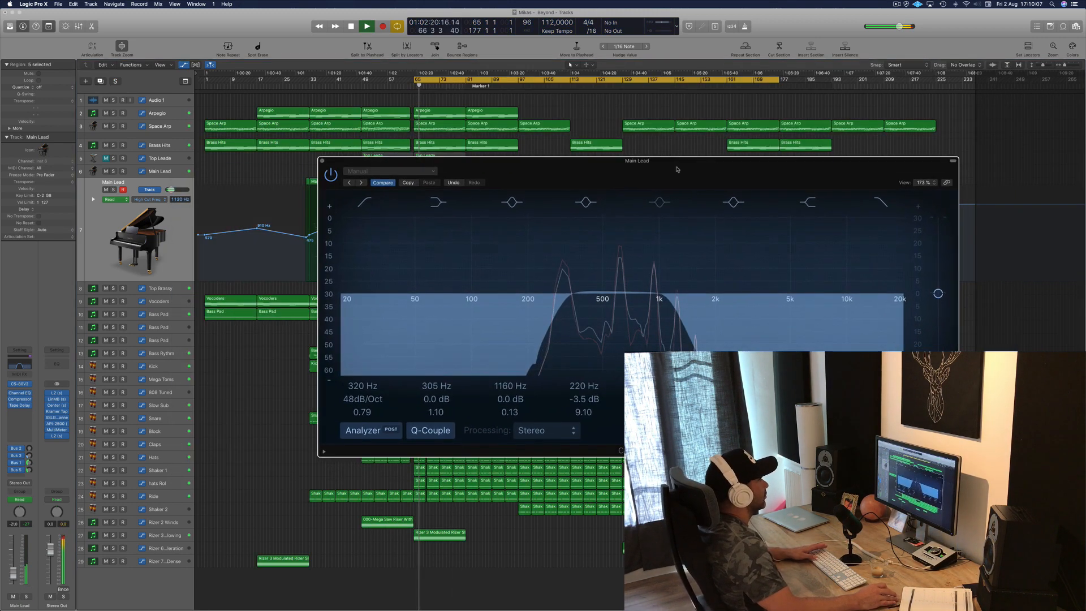
left_click(322, 161)
- Select Top Brassy, audition it in solo from bar 65, and bring up its Channel EQ for inspection
left_click(163, 289)
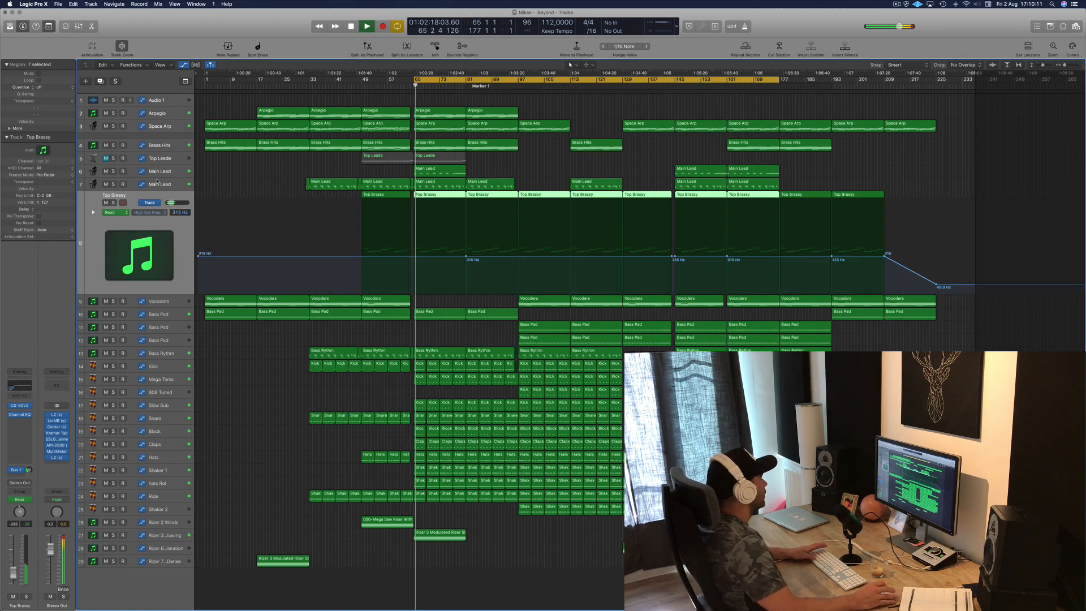
left_click(113, 202)
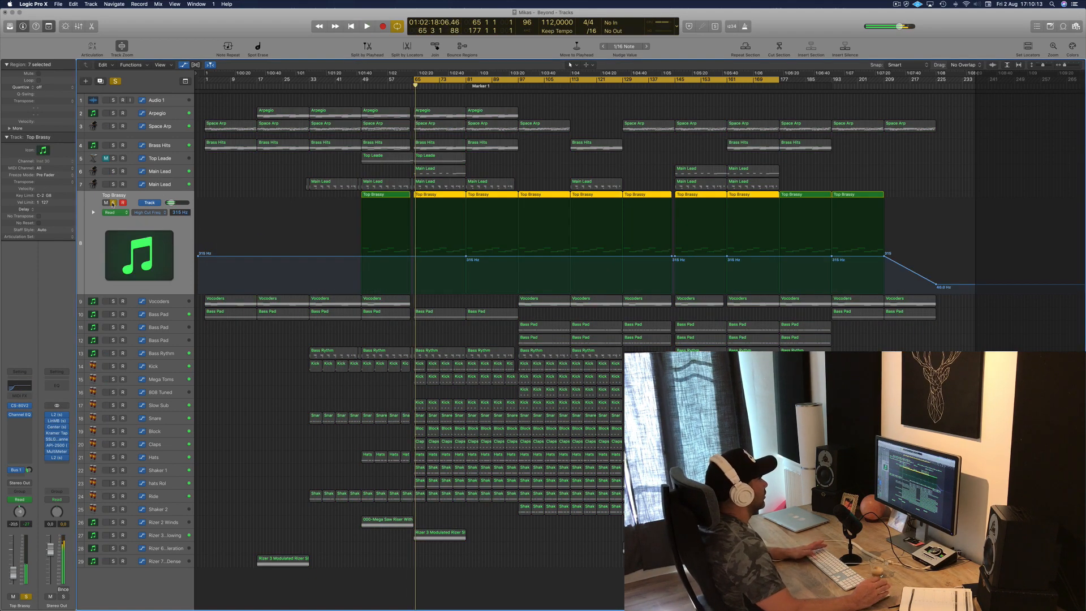
key("space")
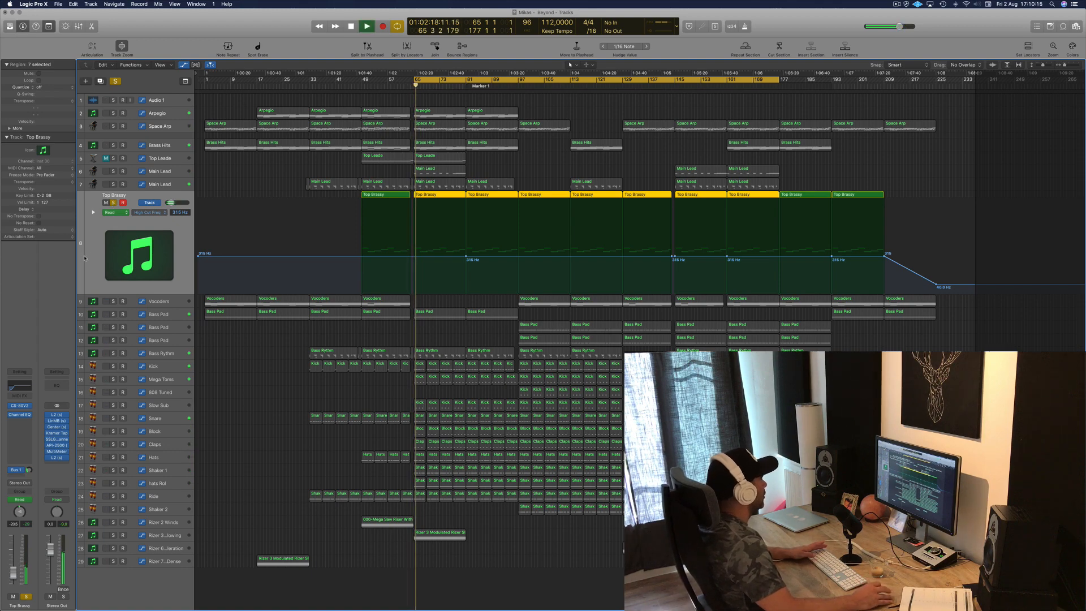
left_click(31, 384)
left_click_drag(323, 24, 441, 333)
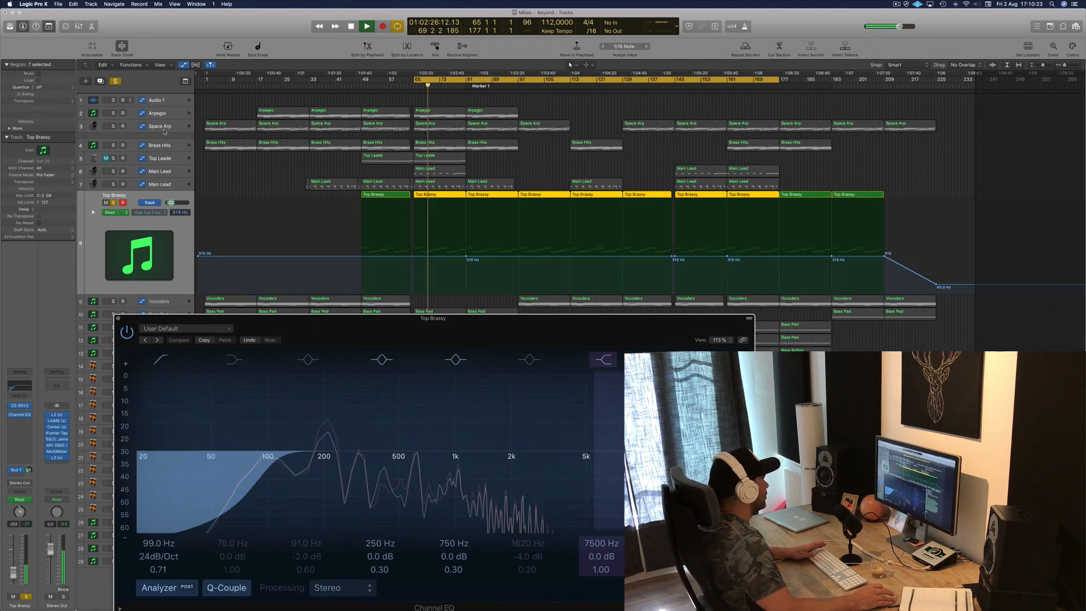
- Add both Main Lead tracks and Brass Hits to the soloed tracks, briefly trying Top Leade, and select Brass Hits
left_click(113, 184)
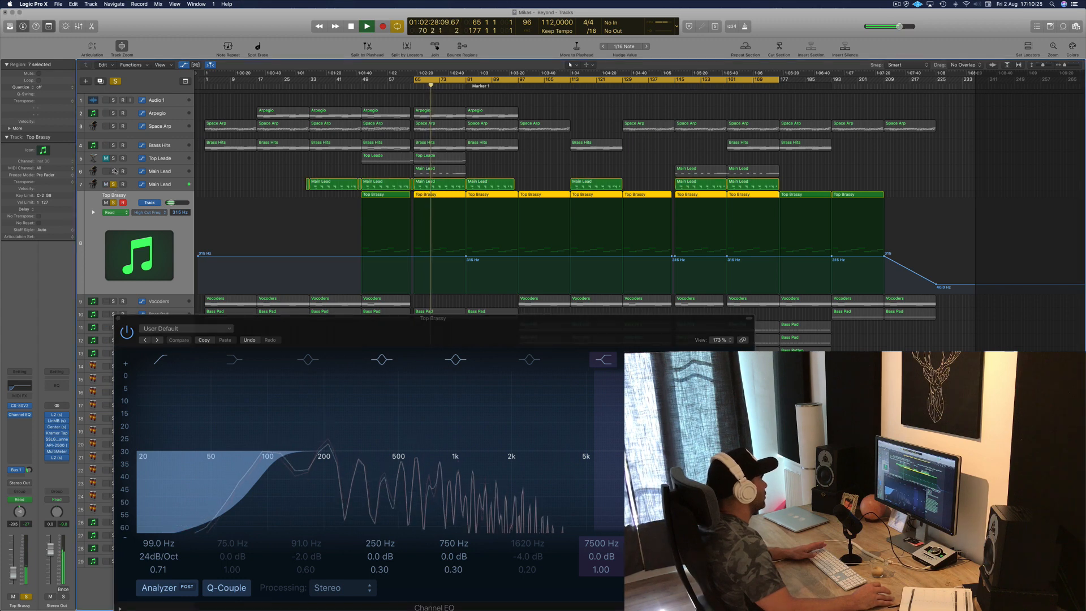
left_click(113, 171)
left_click(113, 158)
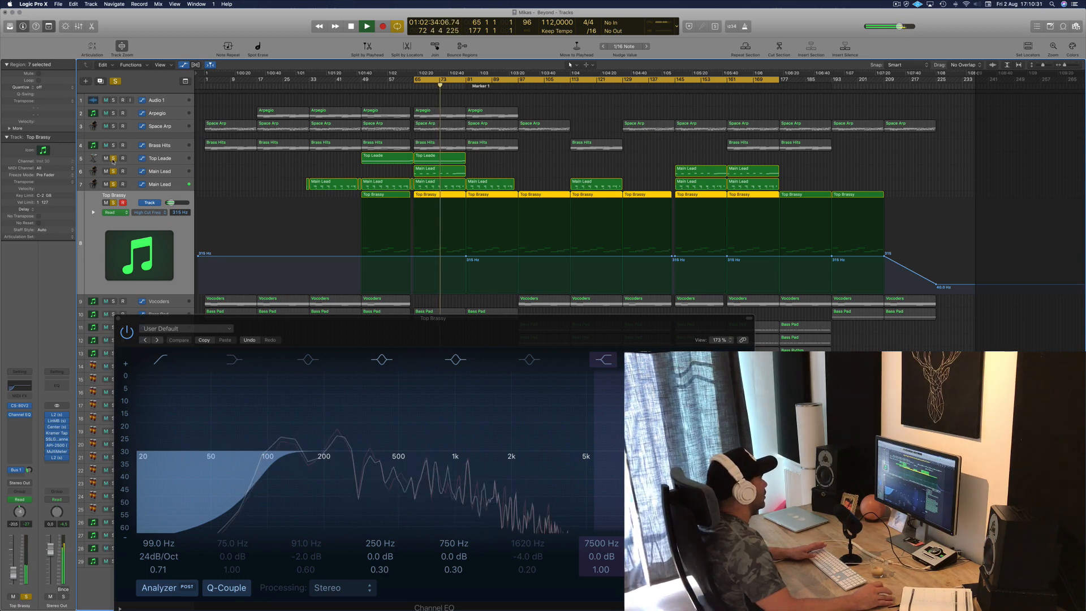
left_click(113, 159)
left_click(113, 145)
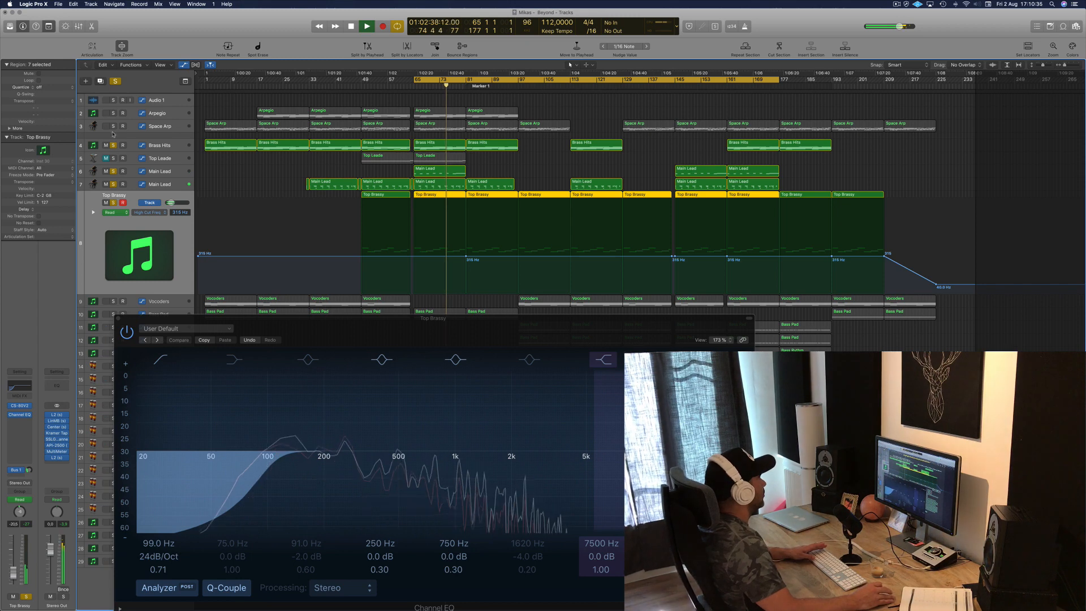
left_click(167, 149)
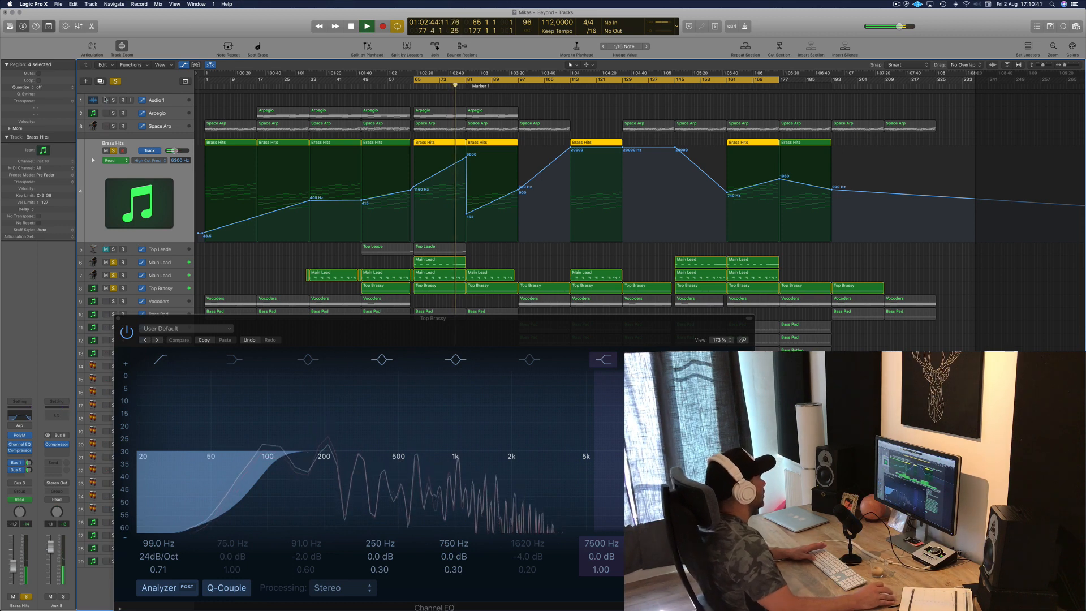
- Add Arpegio and Space Arp to the soloed tracks, close the Top Brassy EQ, and restart playback from bar 65
left_click(113, 113)
left_click(114, 127)
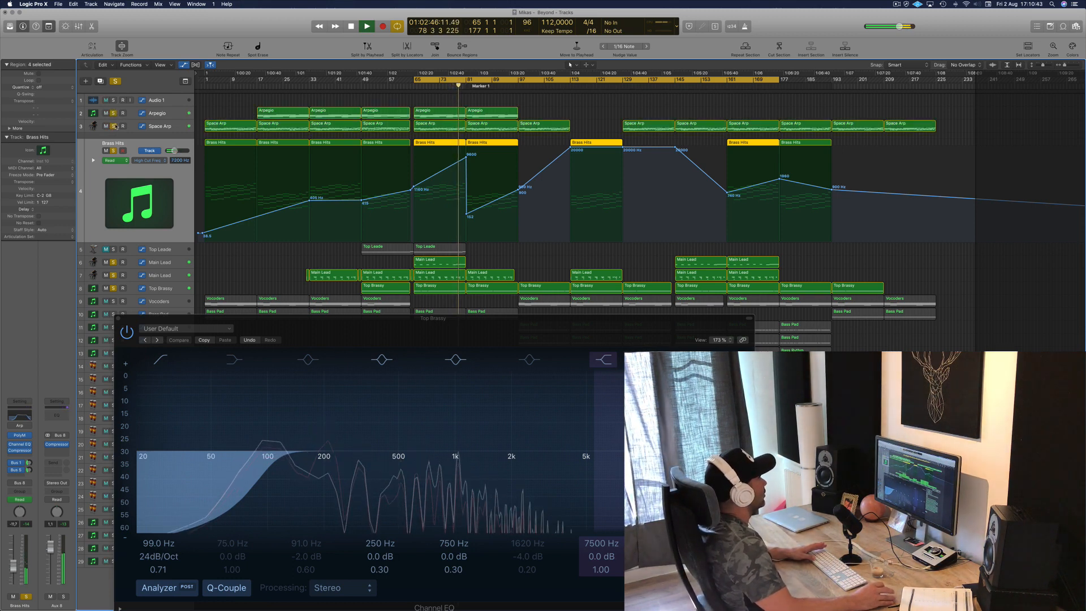
left_click_drag(121, 324, 326, 195)
left_click(322, 188)
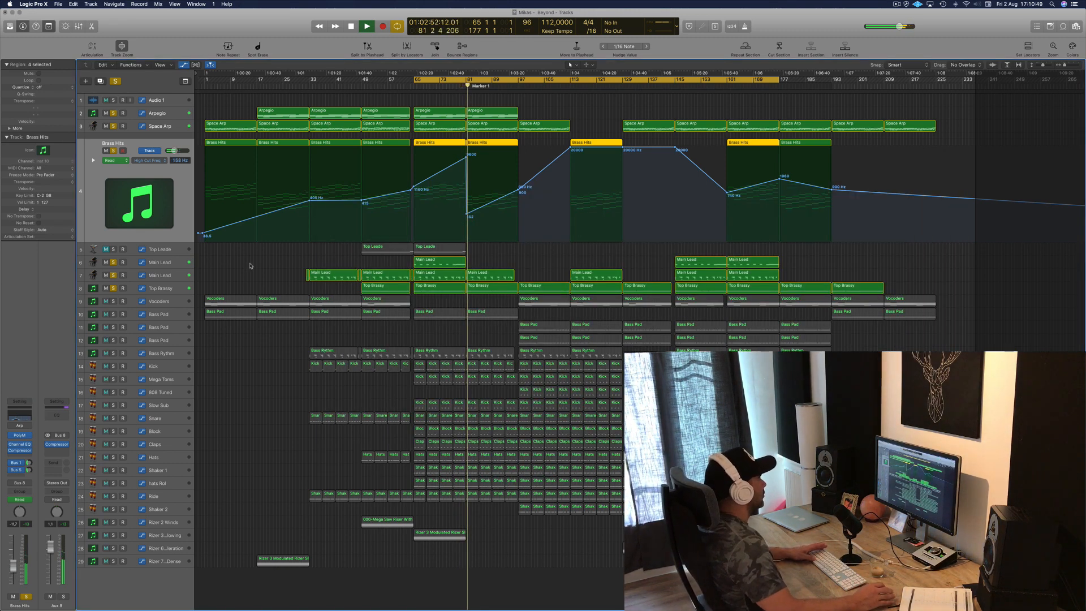
key("space")
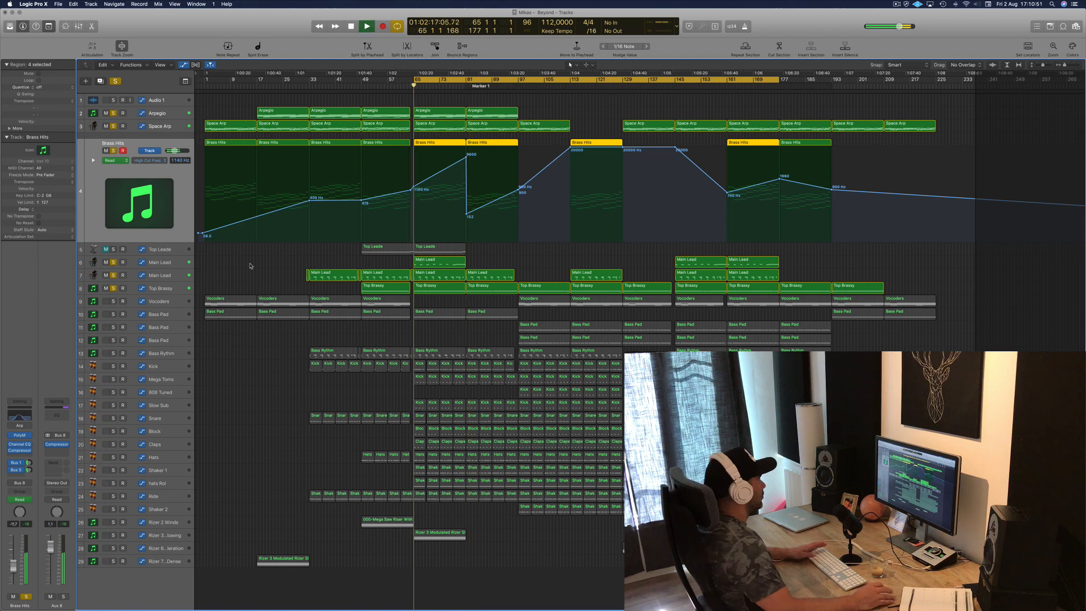
- Add Bass Pad track 10 to the soloed tracks, resume playback, and select that track
left_click(113, 314)
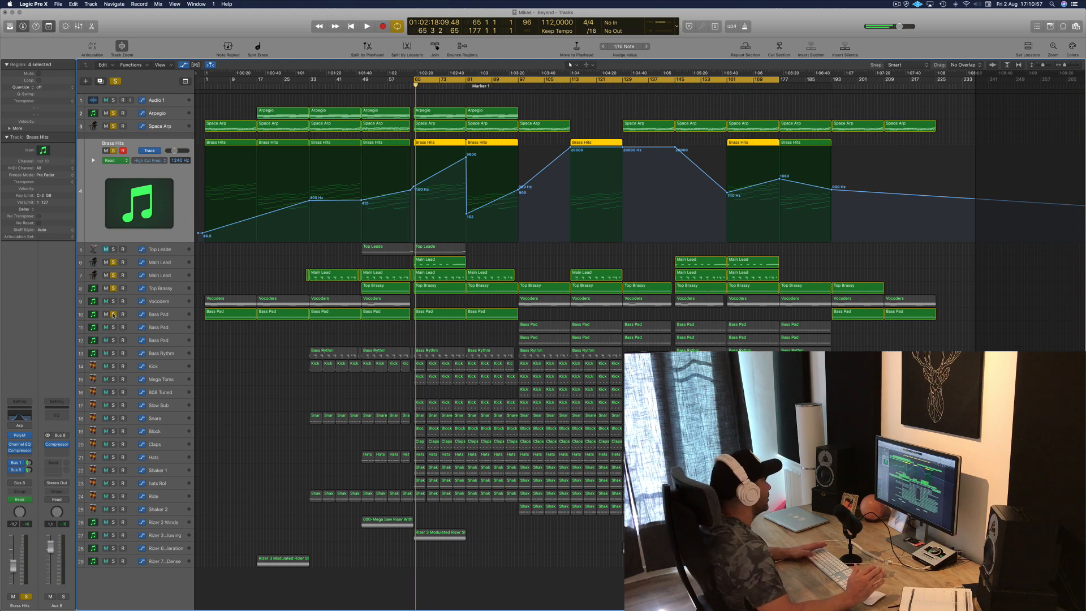
key("space")
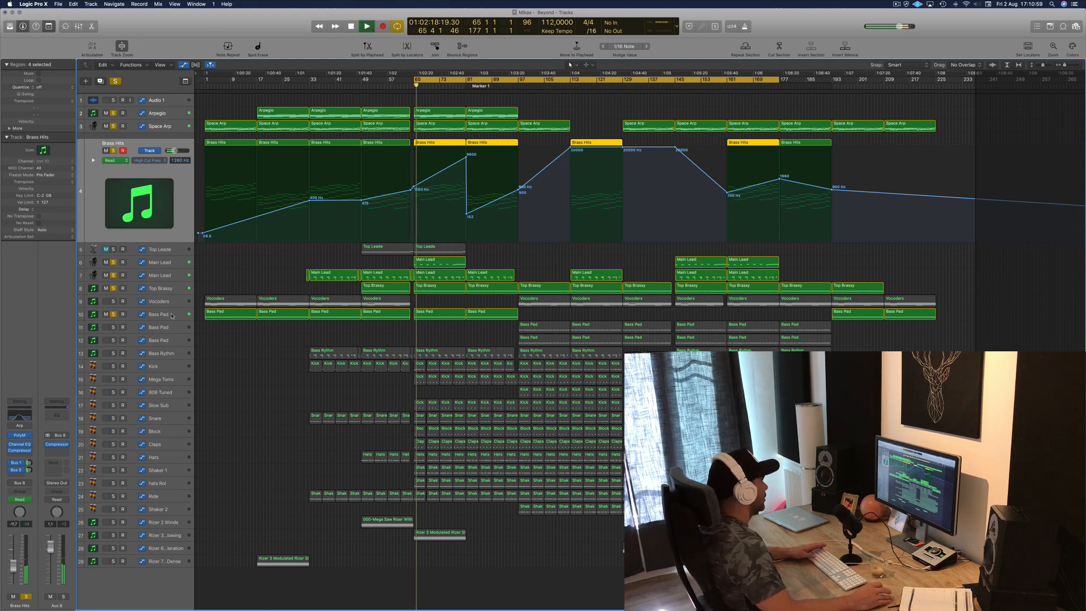
left_click(133, 318)
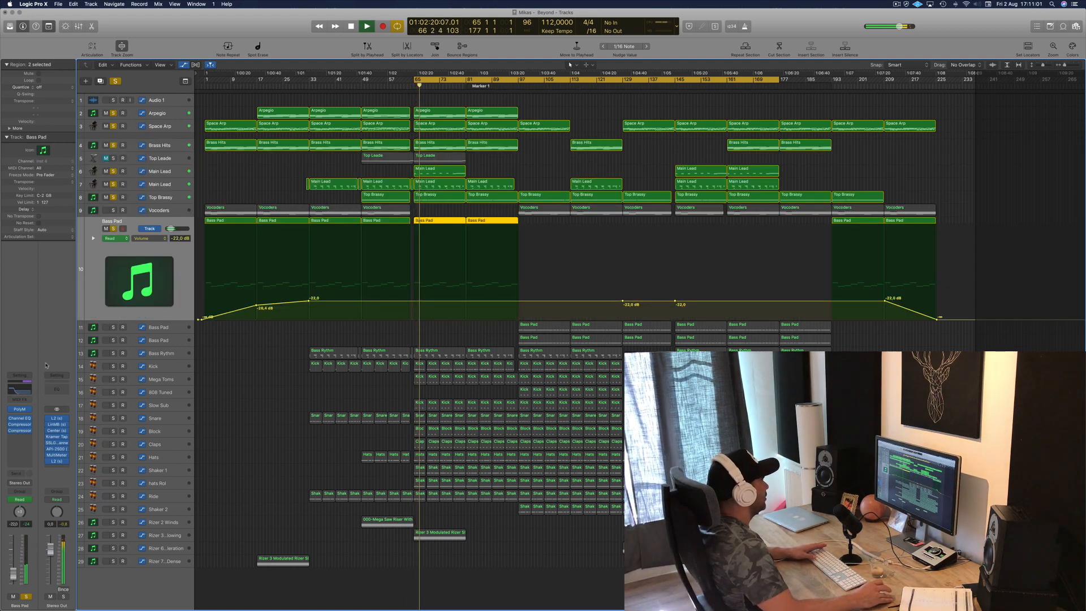
- Set the high cut frequency in the Bass Pad track 10 Channel EQ to 90 Hz, and close the EQ
left_click_drag(338, 35, 614, 113)
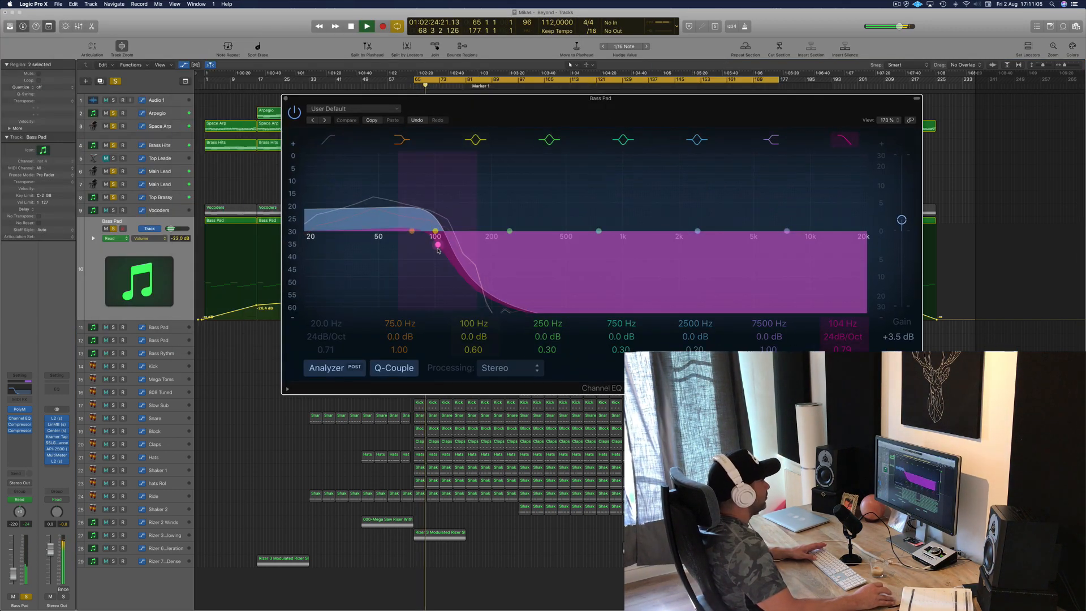
left_click_drag(439, 249, 428, 250)
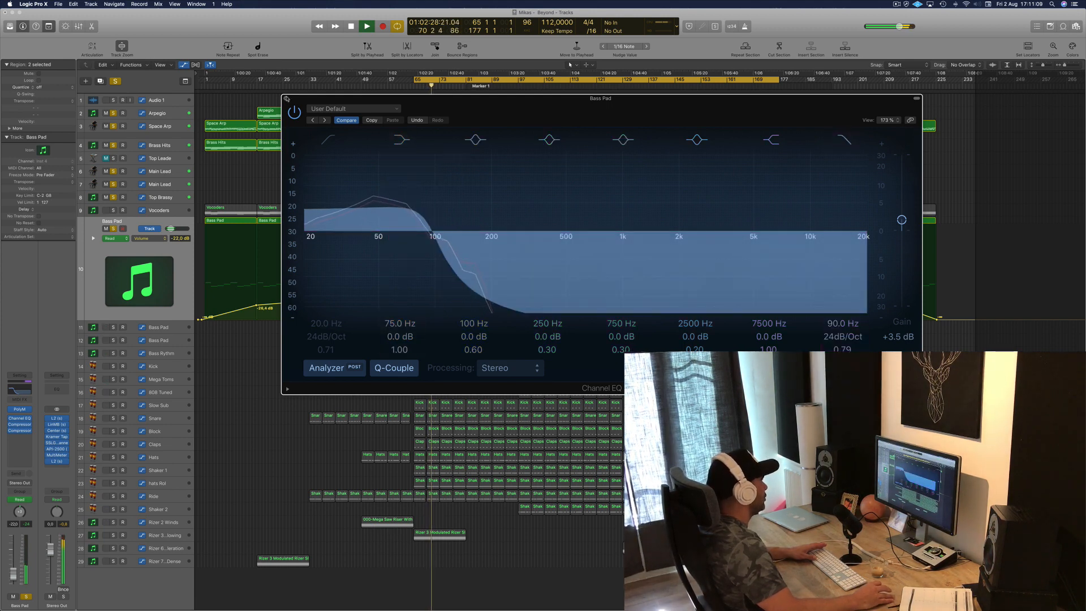
key("super+w")
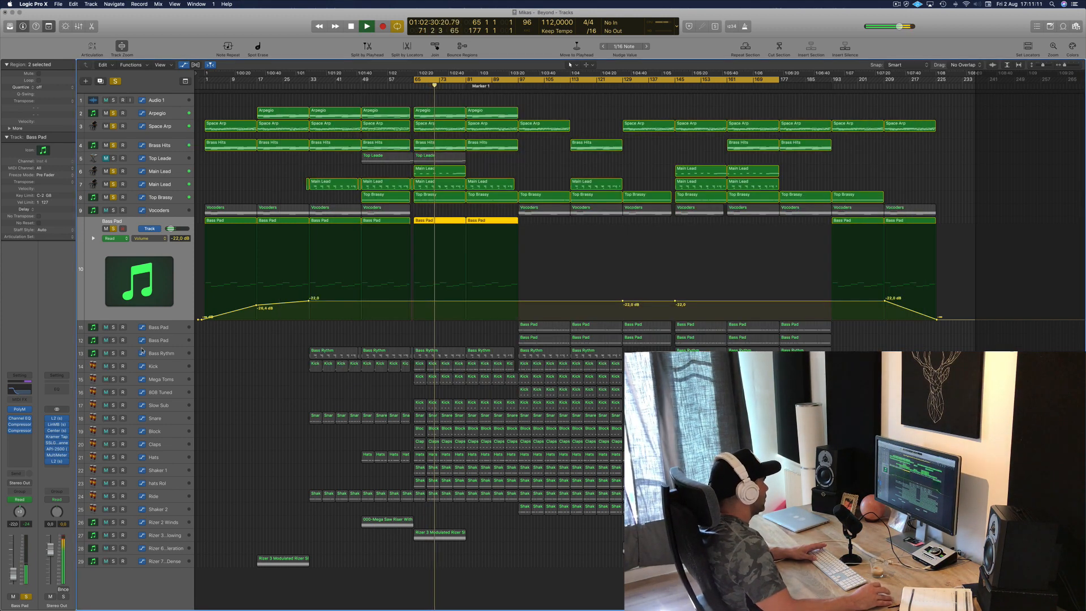
- Add Bass Rythm to the soloed tracks and enable a 104 Hz low cut with a Q of 0.67 in its Channel EQ
left_click(114, 355)
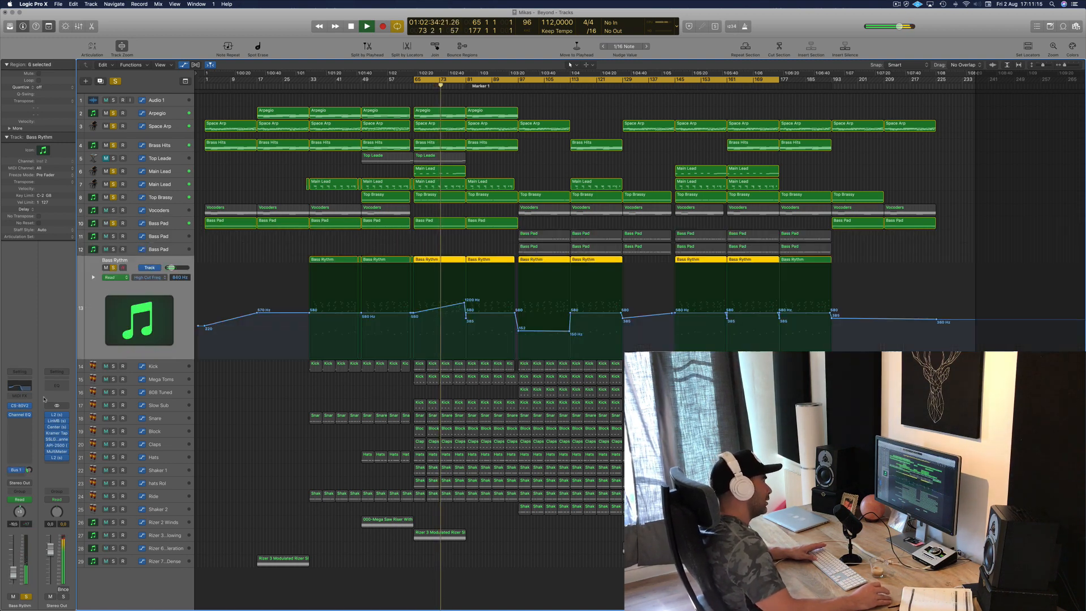
left_click(15, 387)
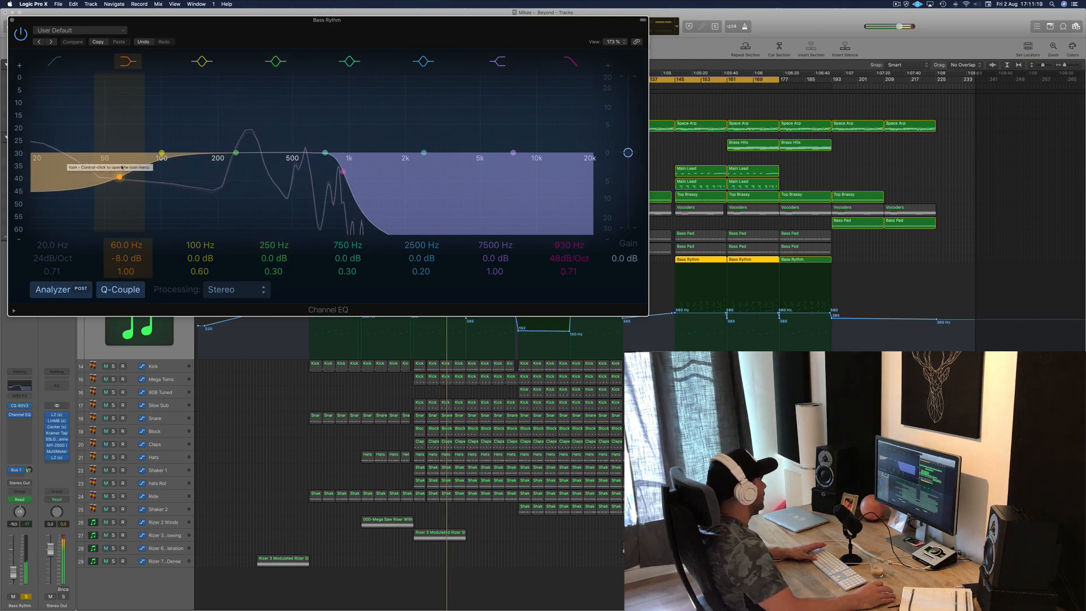
left_click(73, 183)
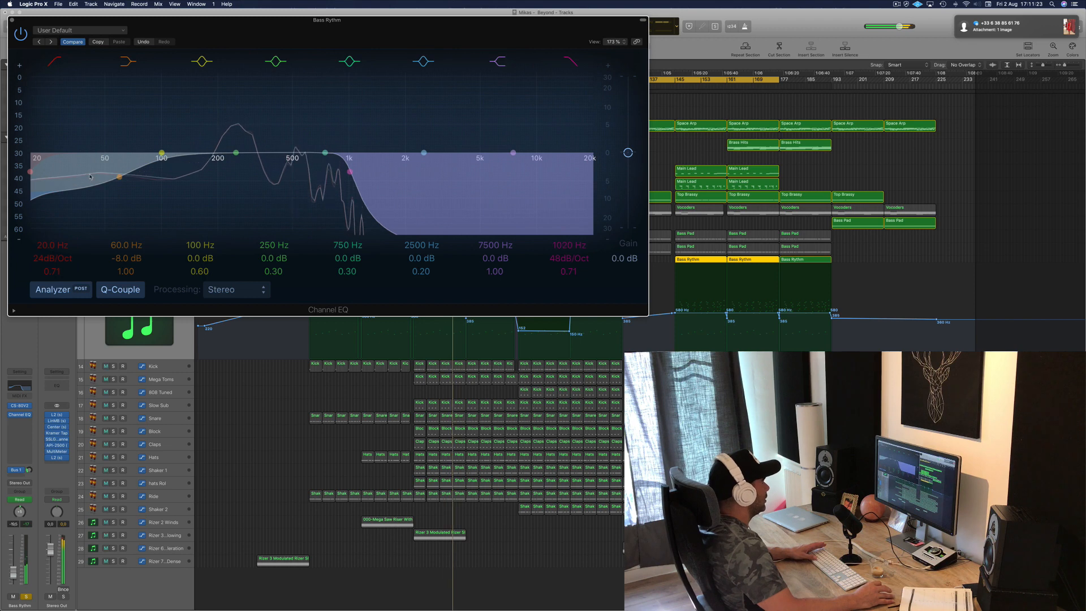
left_click_drag(33, 172, 176, 176)
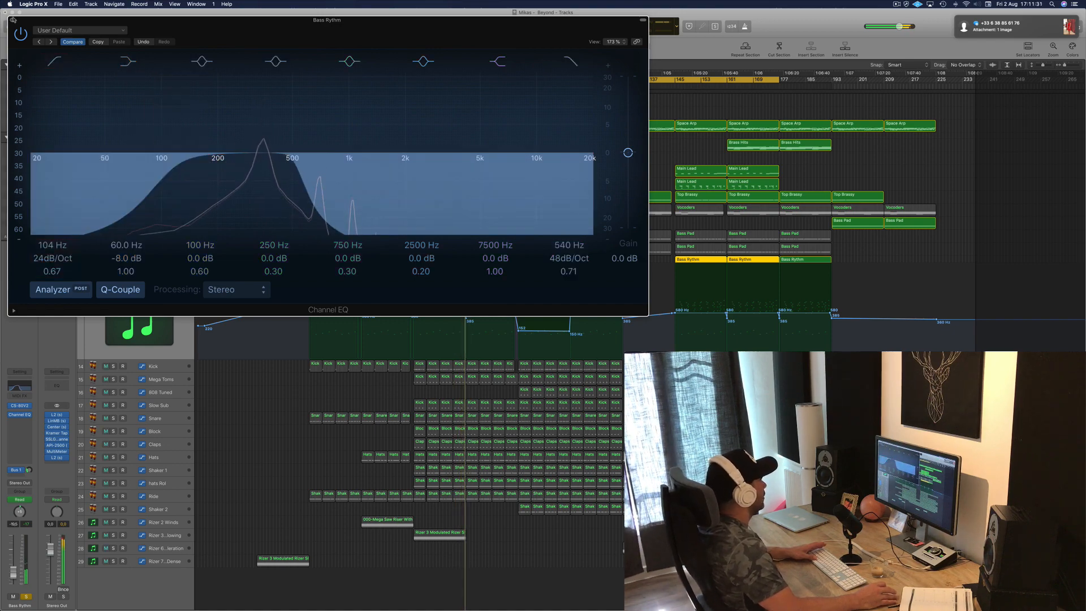
left_click(11, 21)
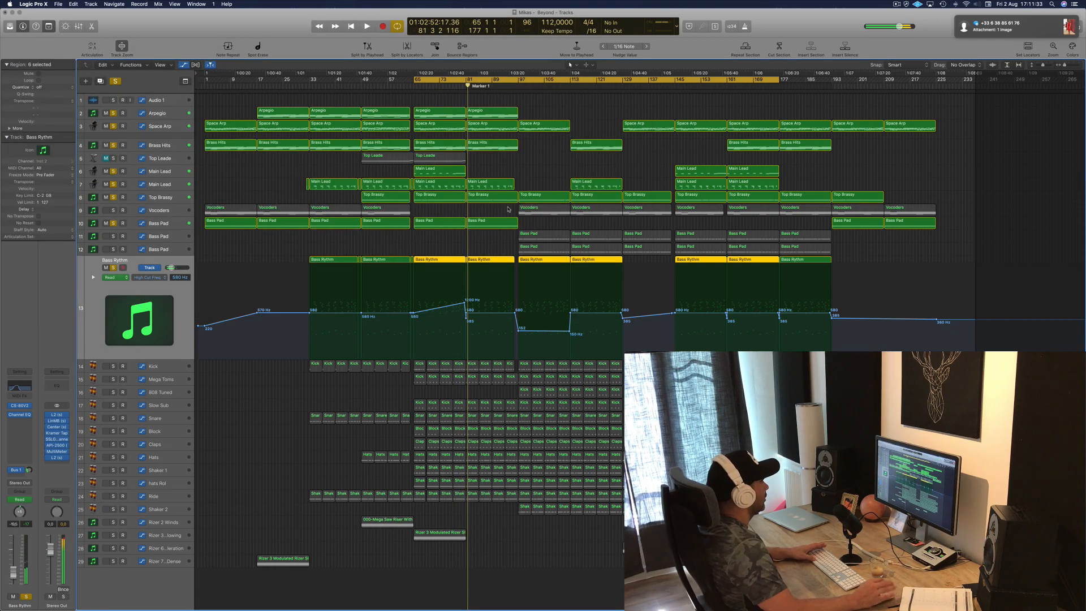
- Restart playback from bar 65, add Kick to the soloed tracks, and select the Kick track
key("space")
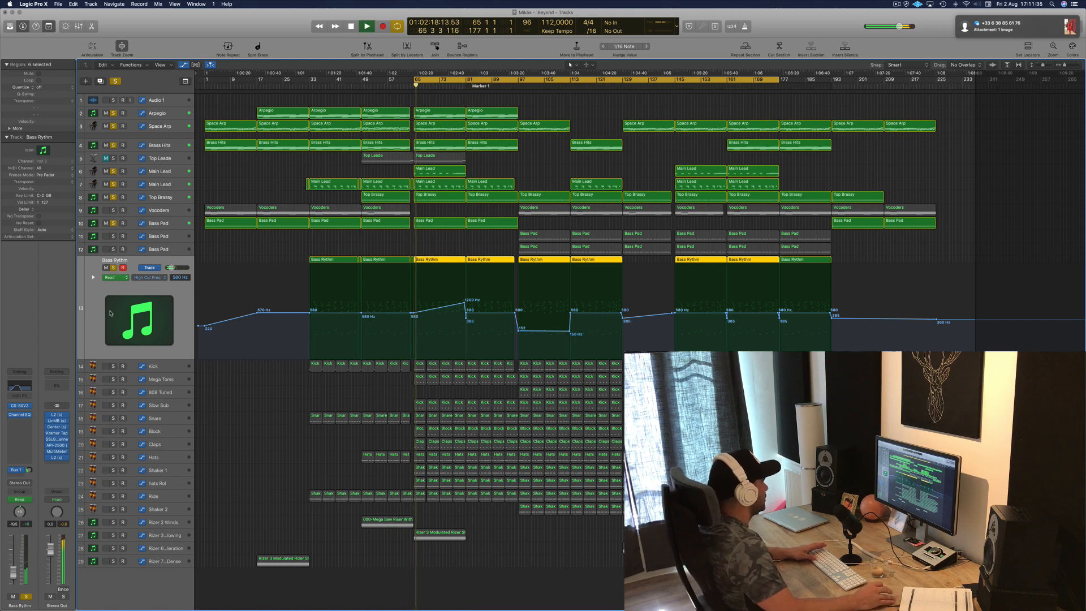
left_click(114, 367)
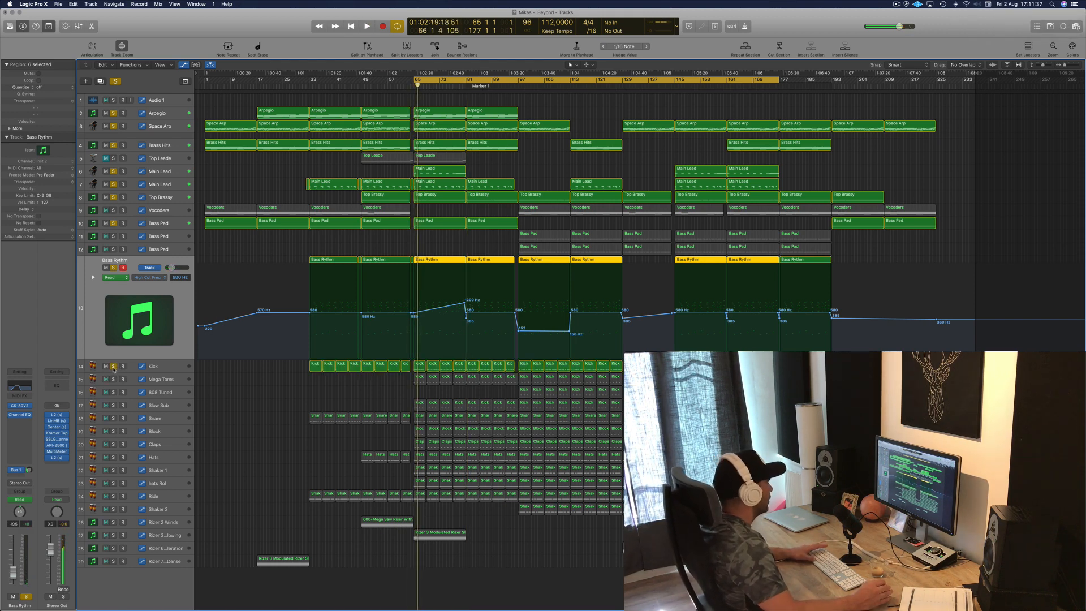
left_click(163, 369)
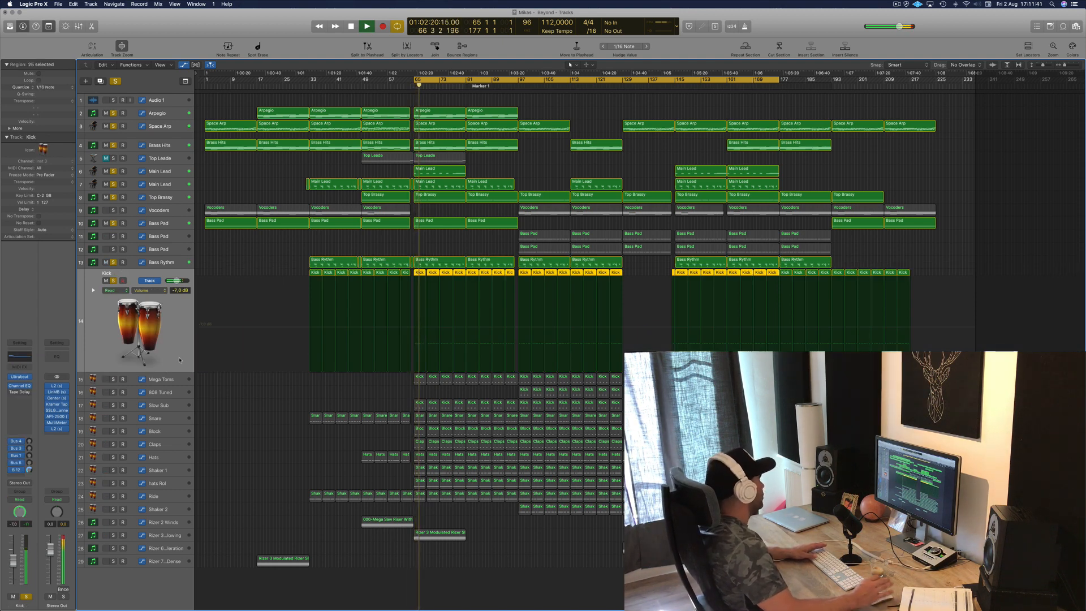
- Clear all track solos, deselect the Kick regions, and play the full mix
left_click(116, 81)
left_click(270, 250)
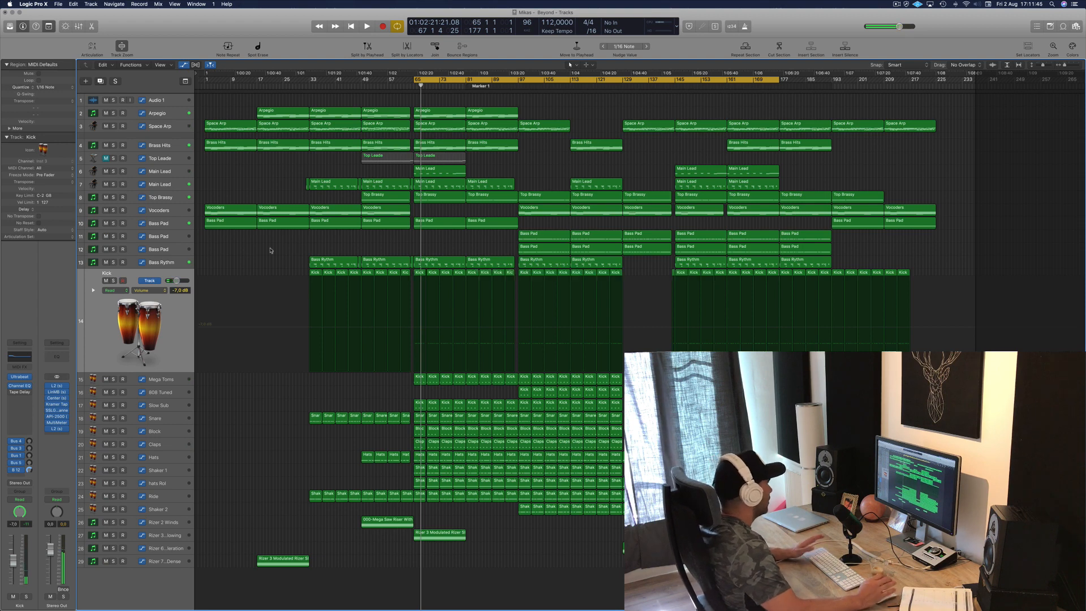
key("space")
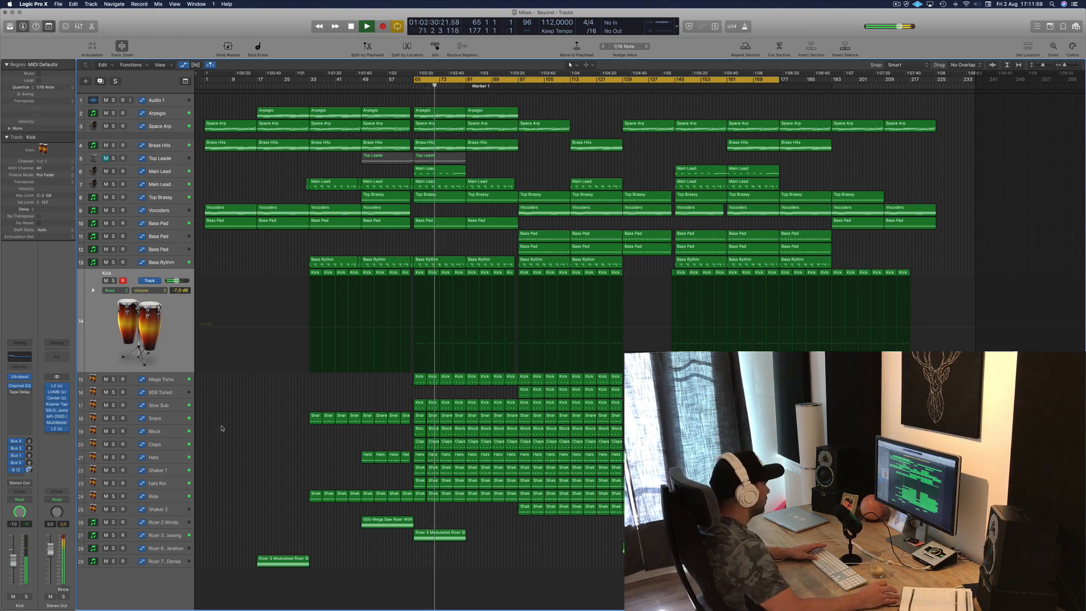
- Select the Snare track, audition it in solo during playback, and clear the solo
left_click(173, 419)
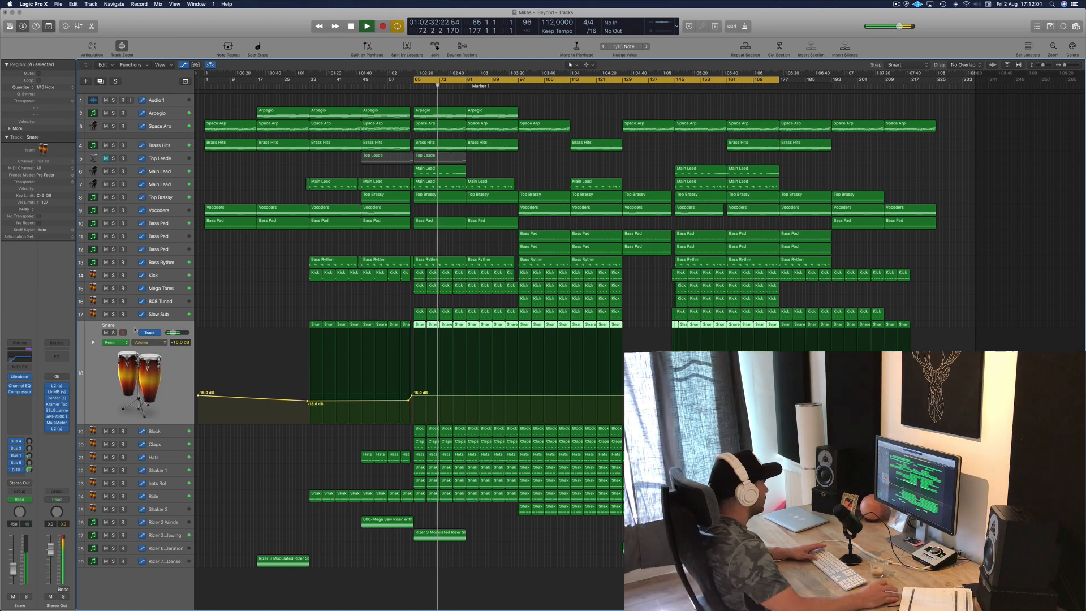
left_click(112, 333)
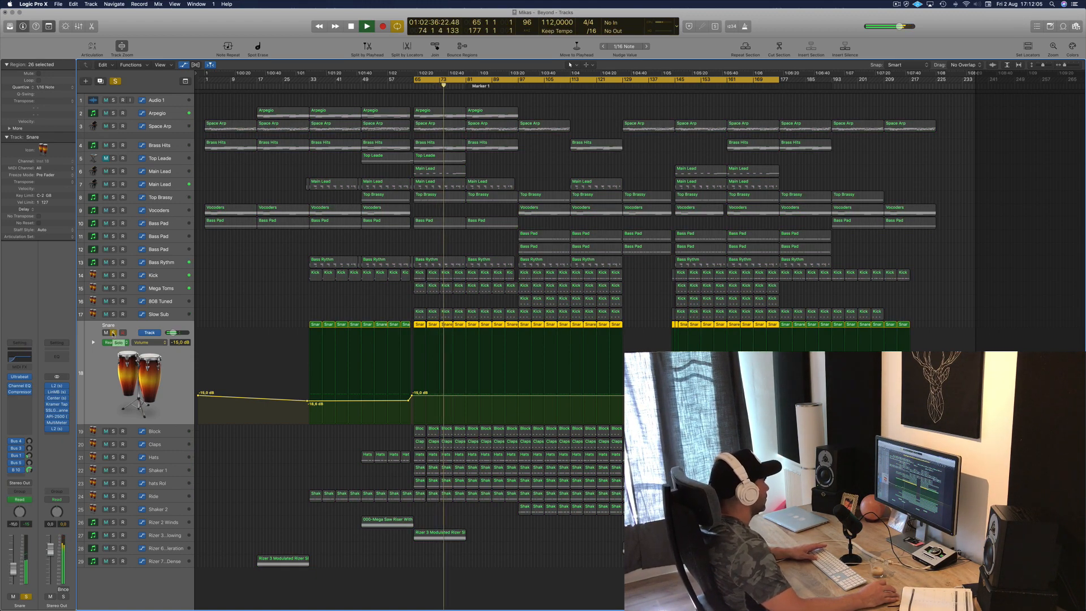
left_click(112, 333)
- Restart playback from bar 65 to hear the Snare in the full mix, then stop playback
key("space")
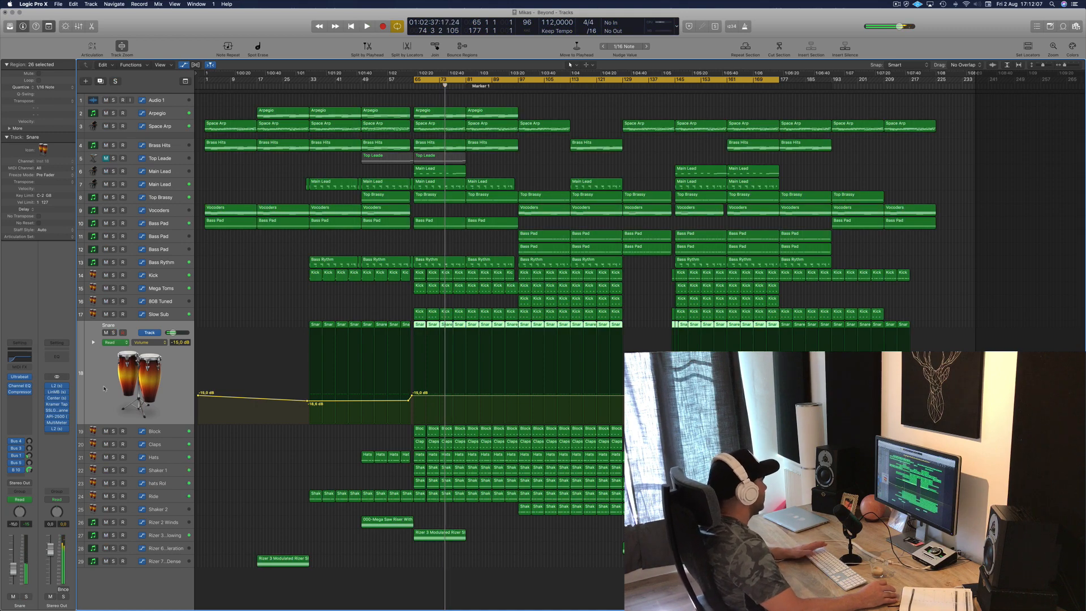
key("space")
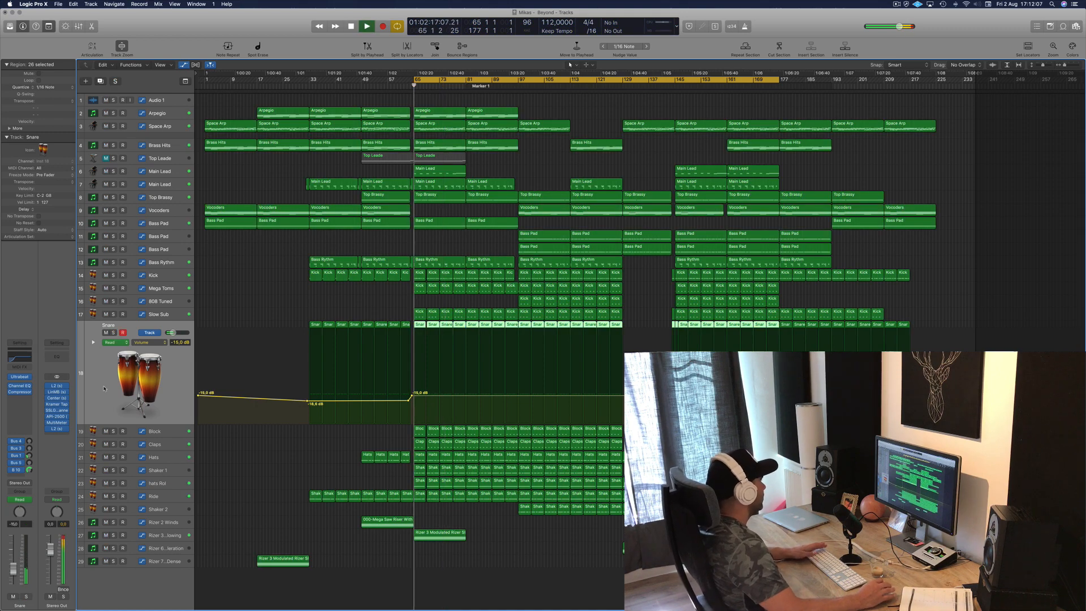
left_click(26, 401)
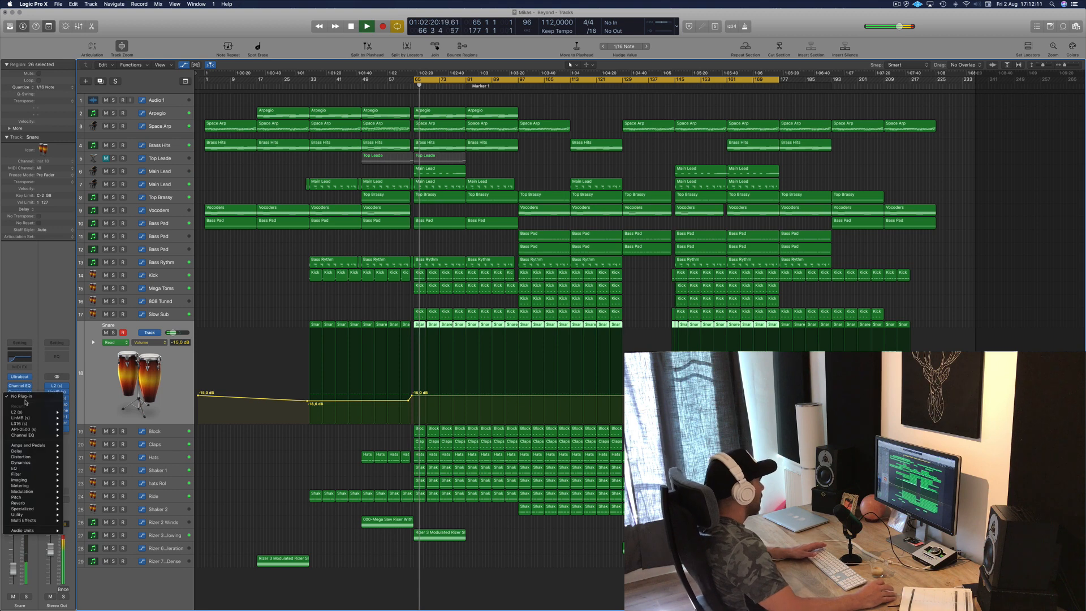
left_click(107, 381)
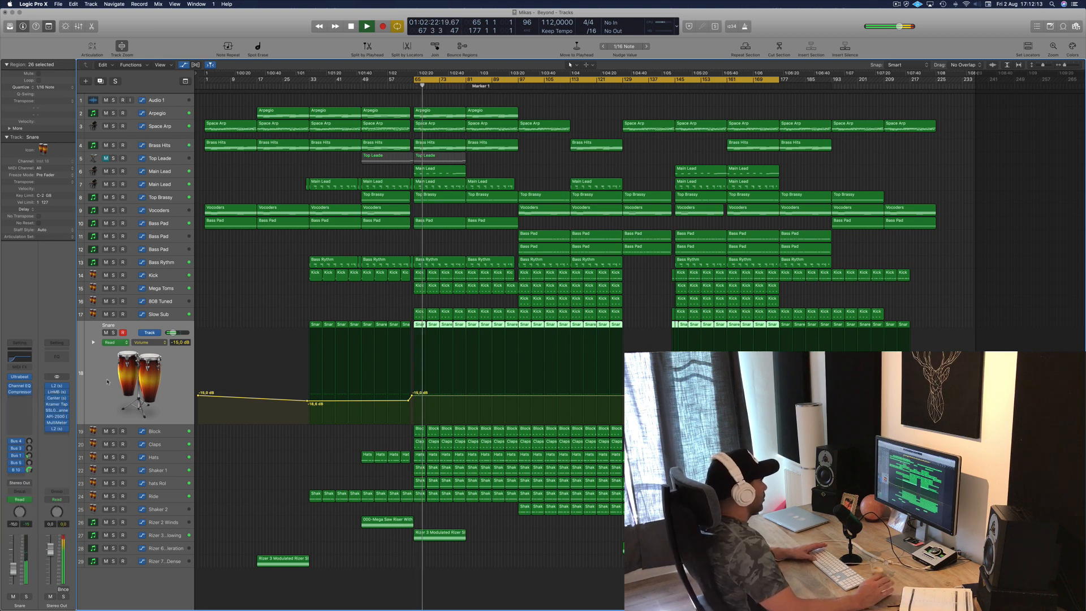
key("space")
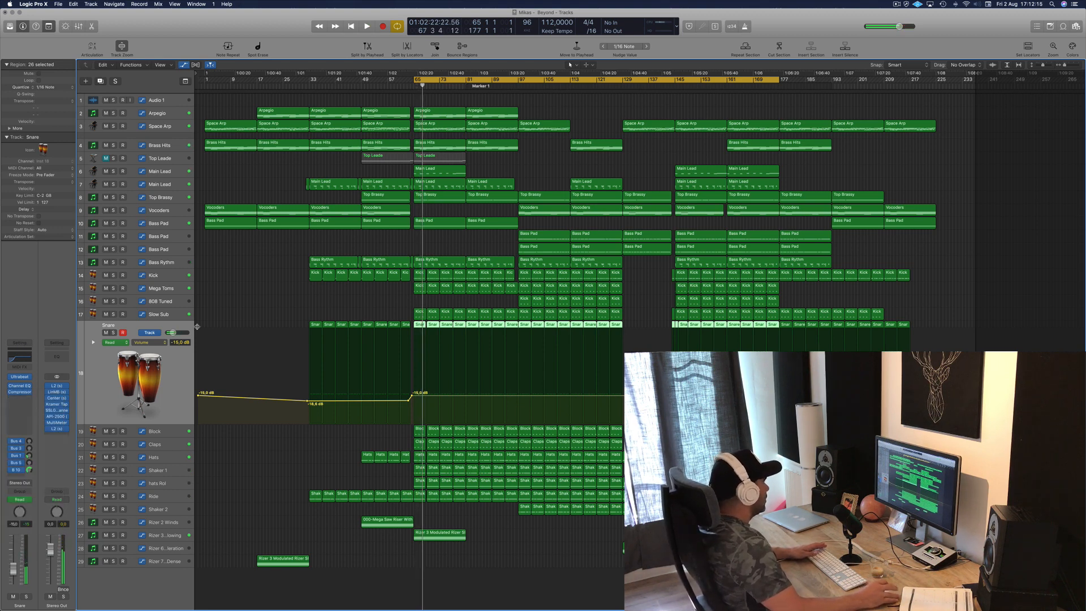
- Select Mega Toms, audition it in solo, and add Kick, 808 Tuned, Slow Sub and Snare to the soloed tracks
left_click(129, 290)
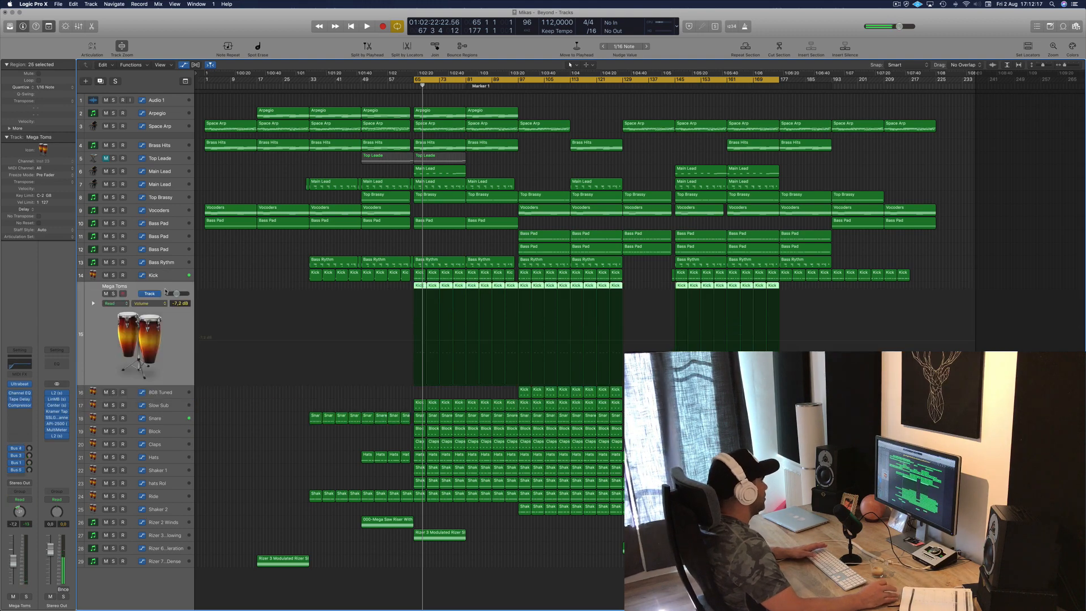
key("space")
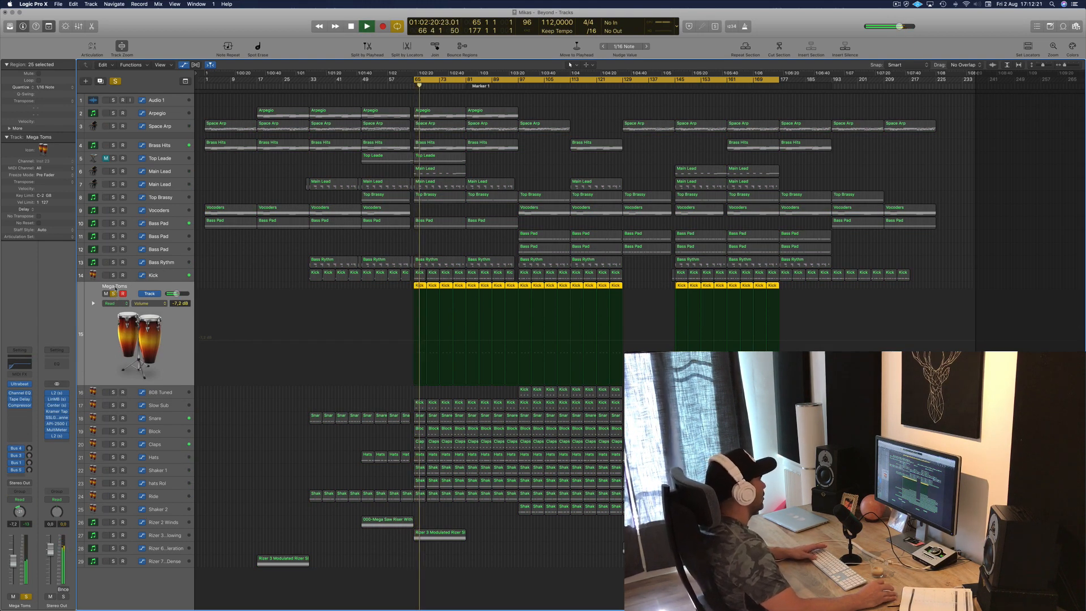
left_click(113, 275)
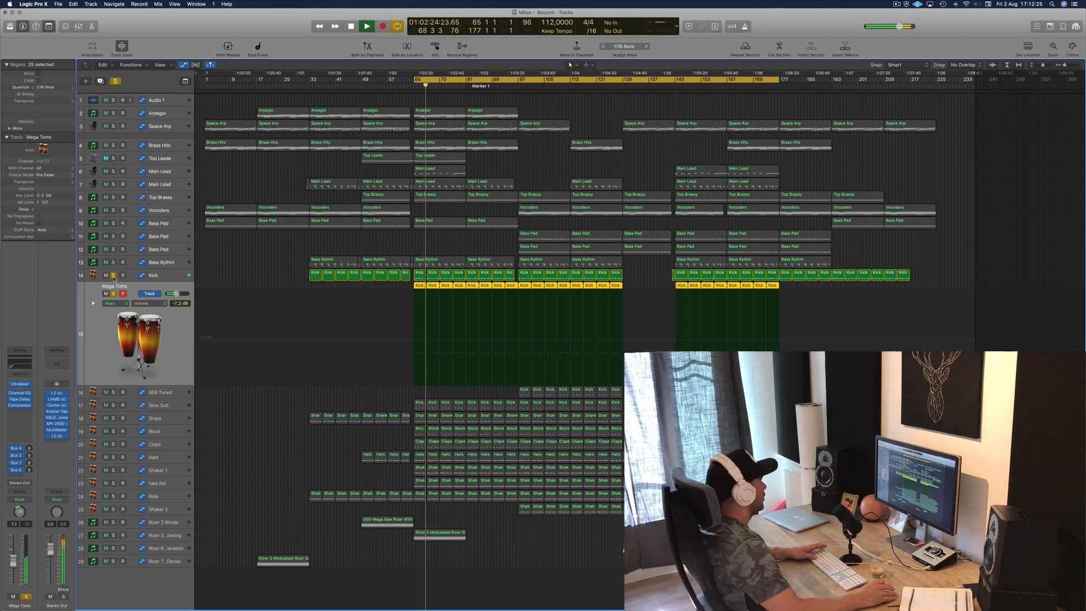
left_click(113, 392)
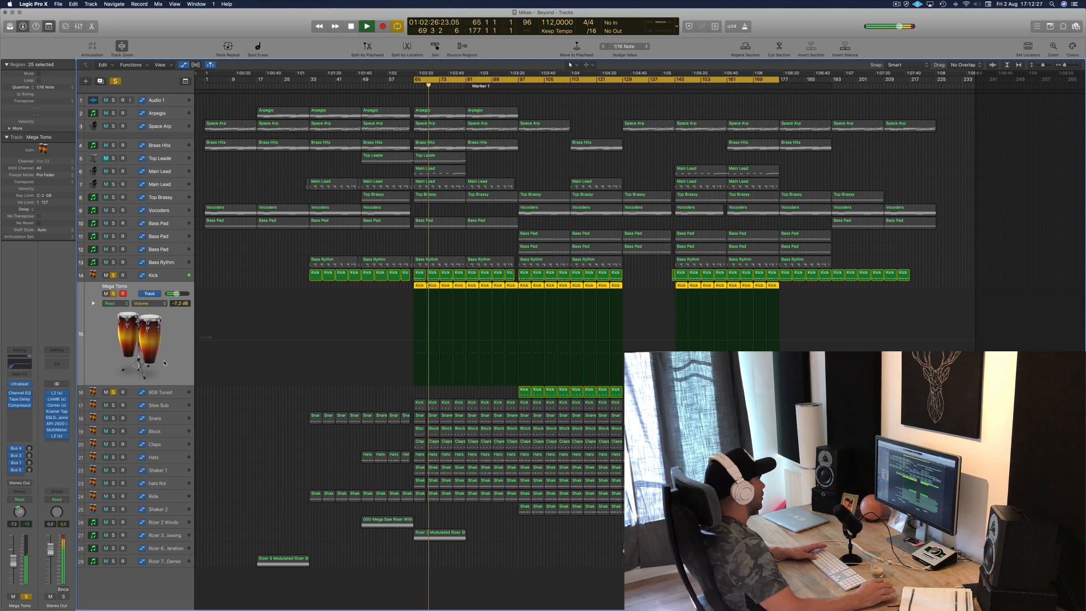
left_click(113, 405)
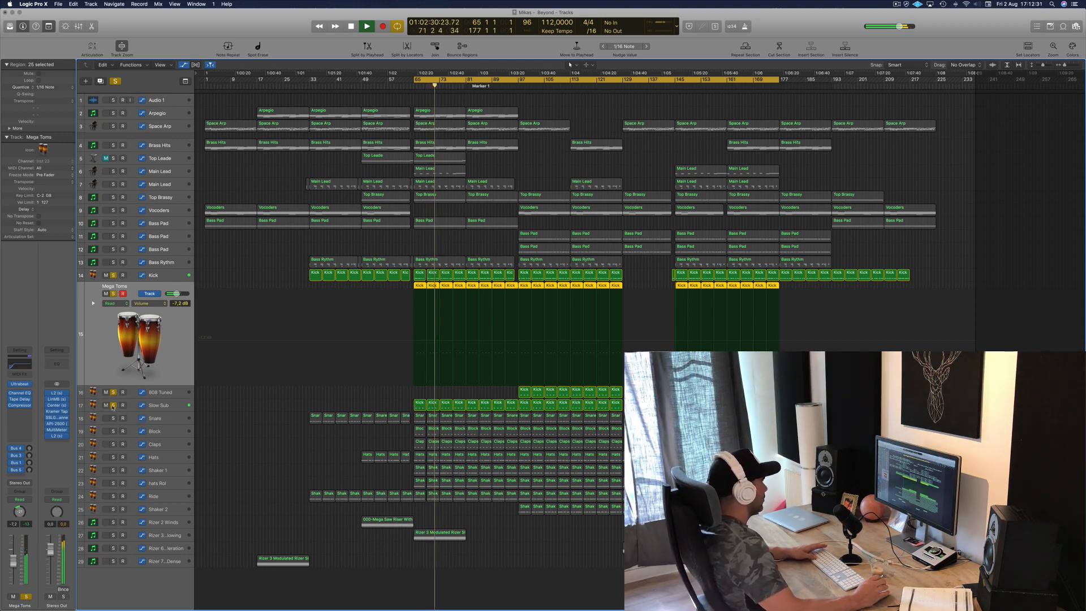
left_click(169, 405)
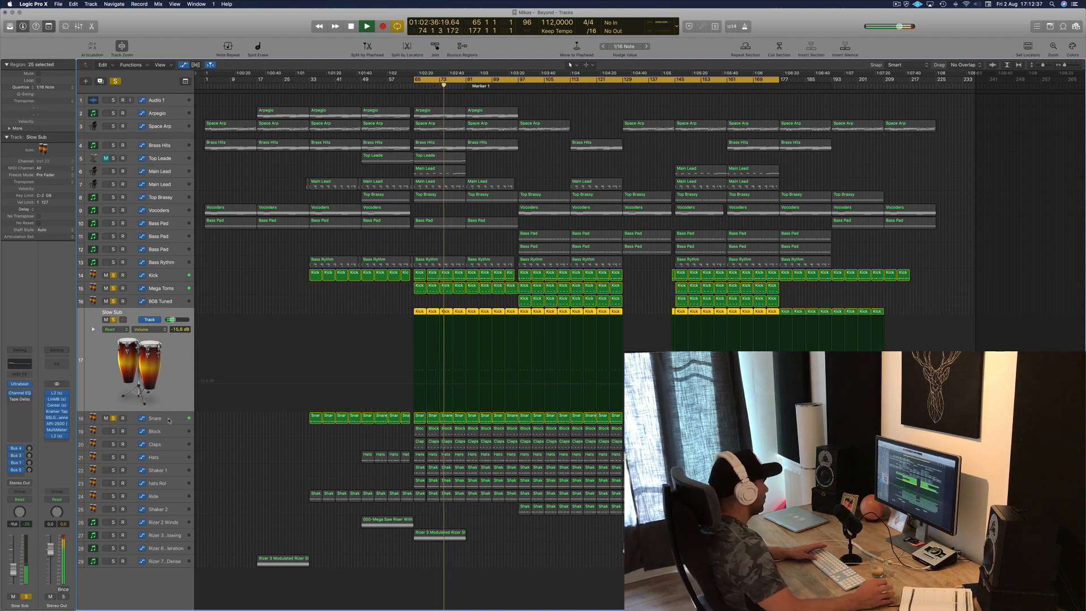
- Select the Snare track and insert the Waves SSLGChannel (s) stereo plug-in after its Compressor
left_click(175, 414)
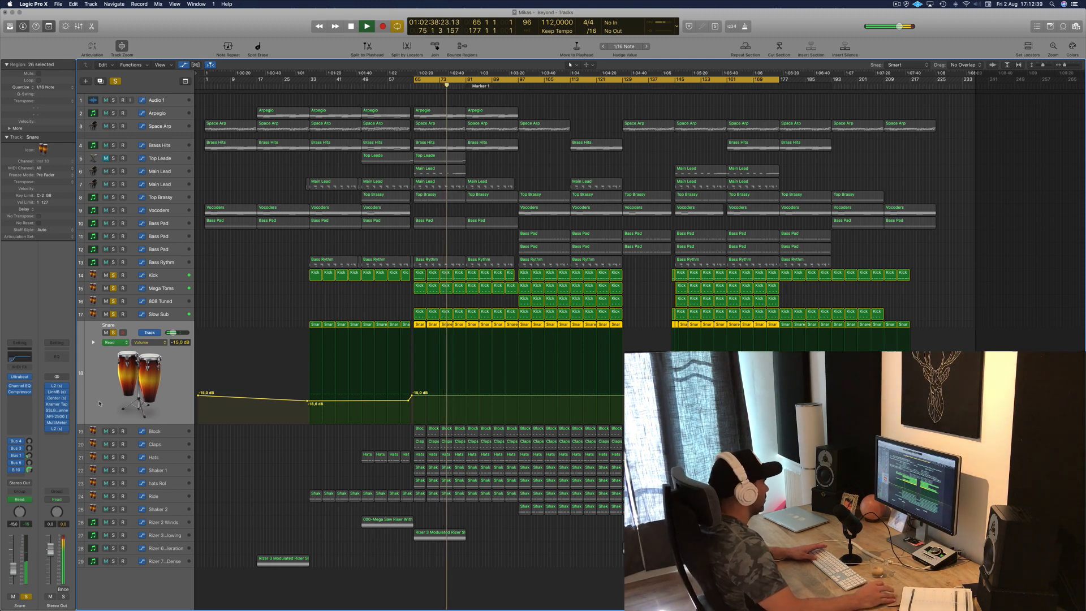
left_click(23, 399)
mouse_move(49, 532)
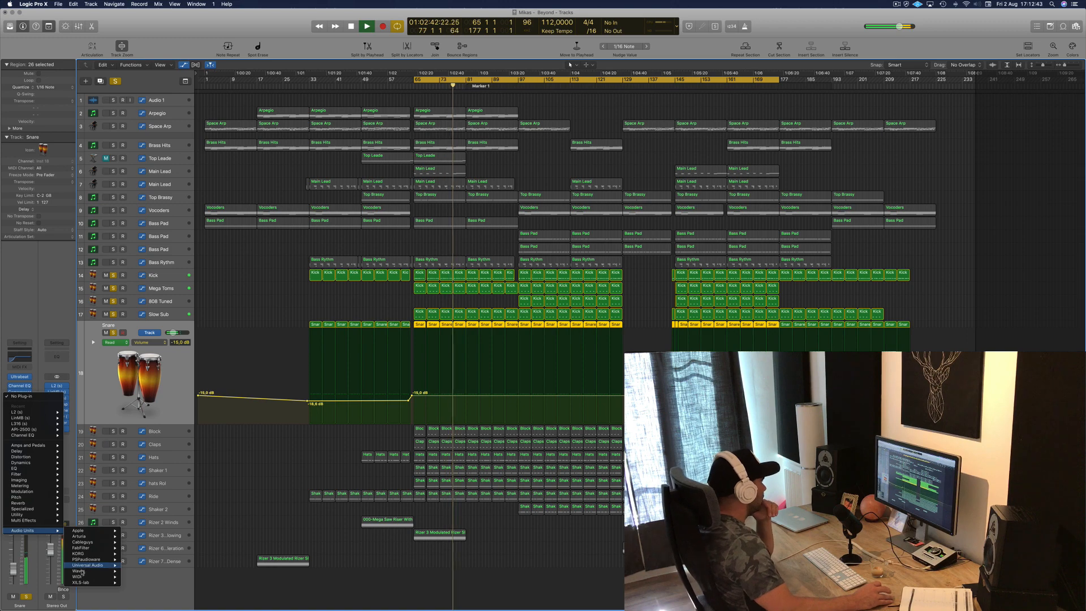
mouse_move(103, 573)
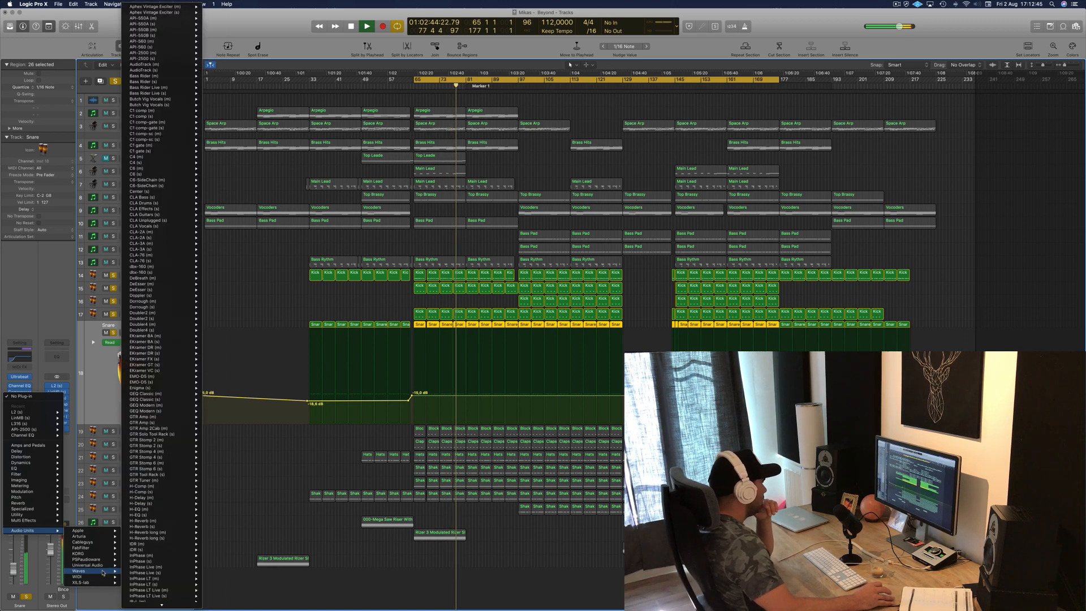
mouse_move(161, 606)
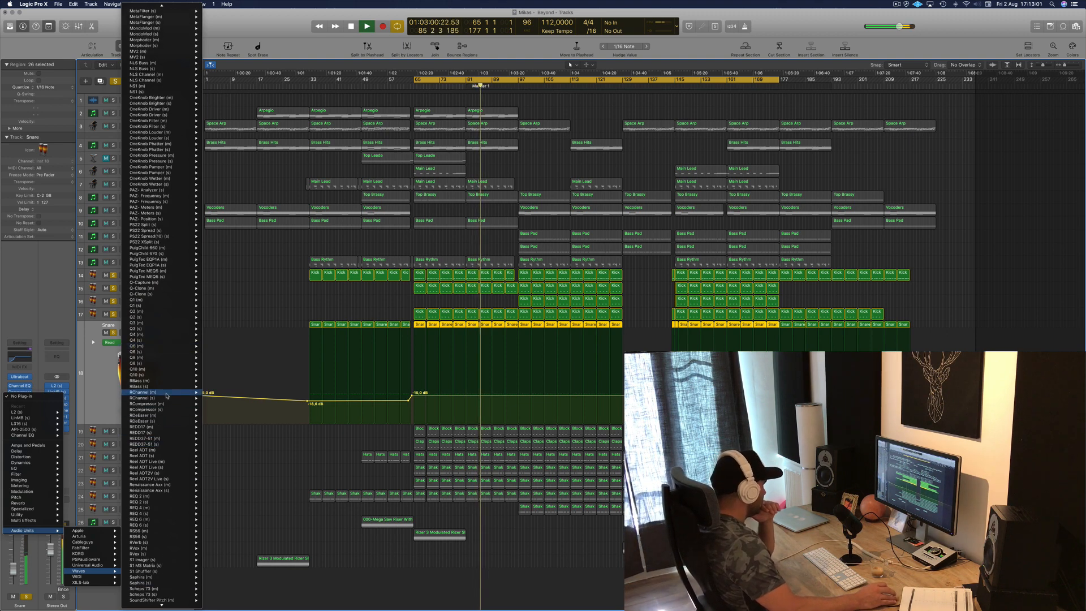
mouse_move(167, 393)
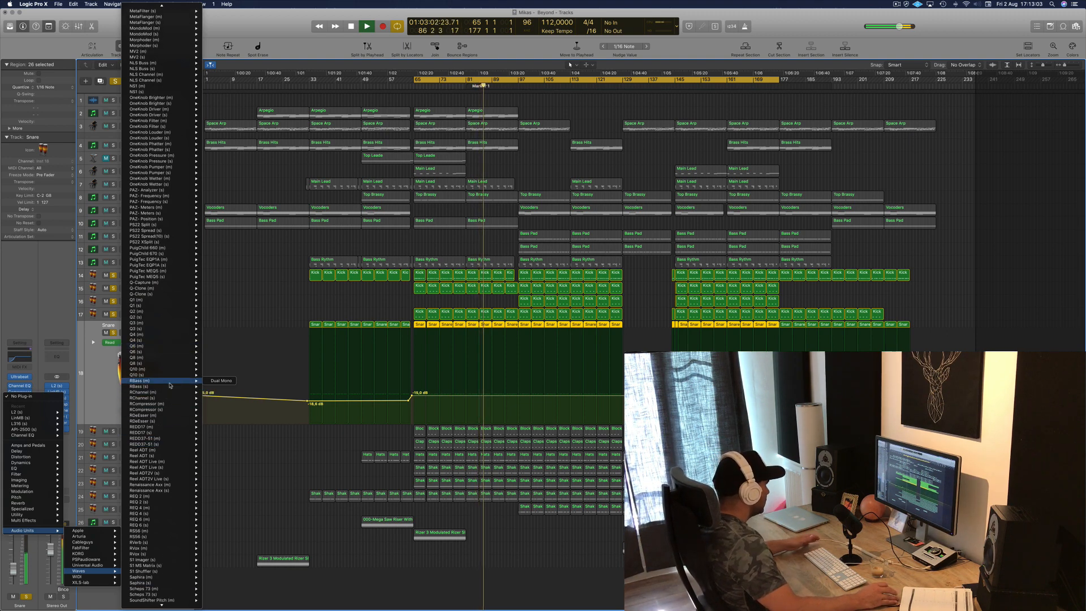
mouse_move(164, 428)
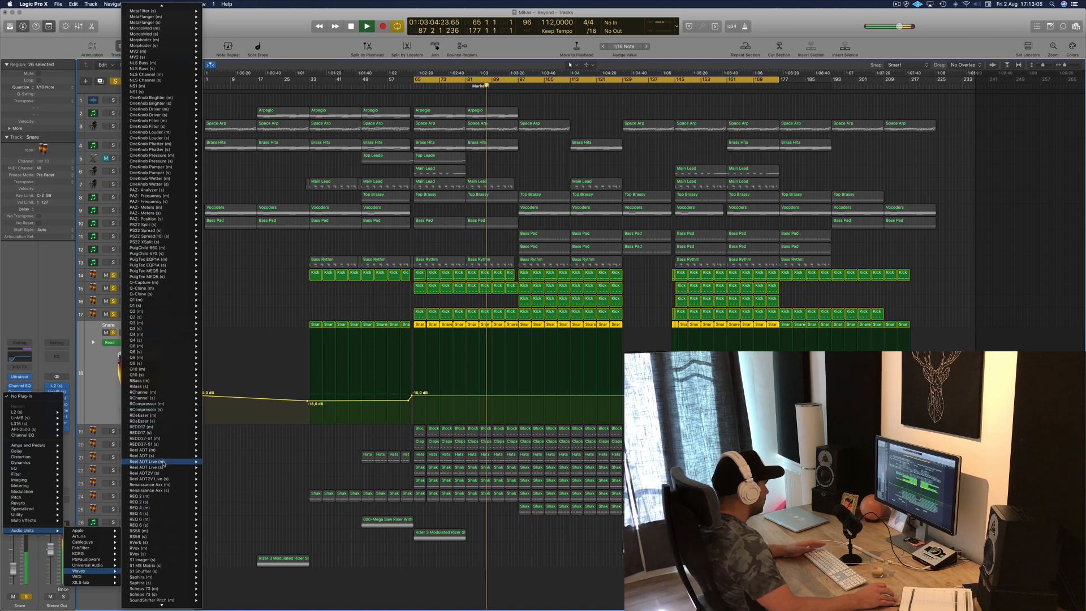
scroll(164, 463, "down", 5)
scroll(164, 462, "down", 6)
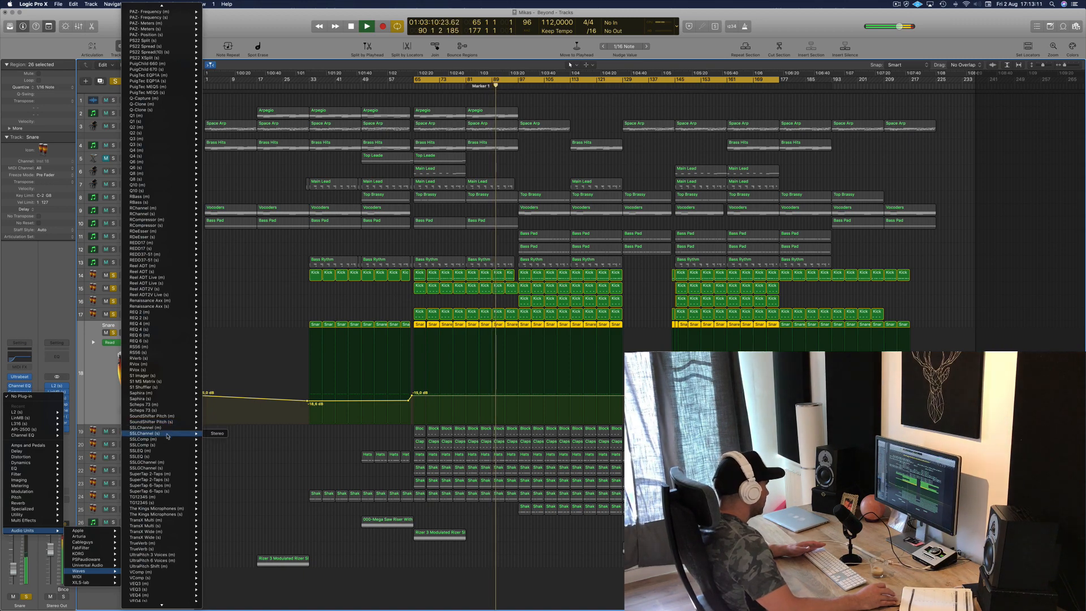
mouse_move(181, 469)
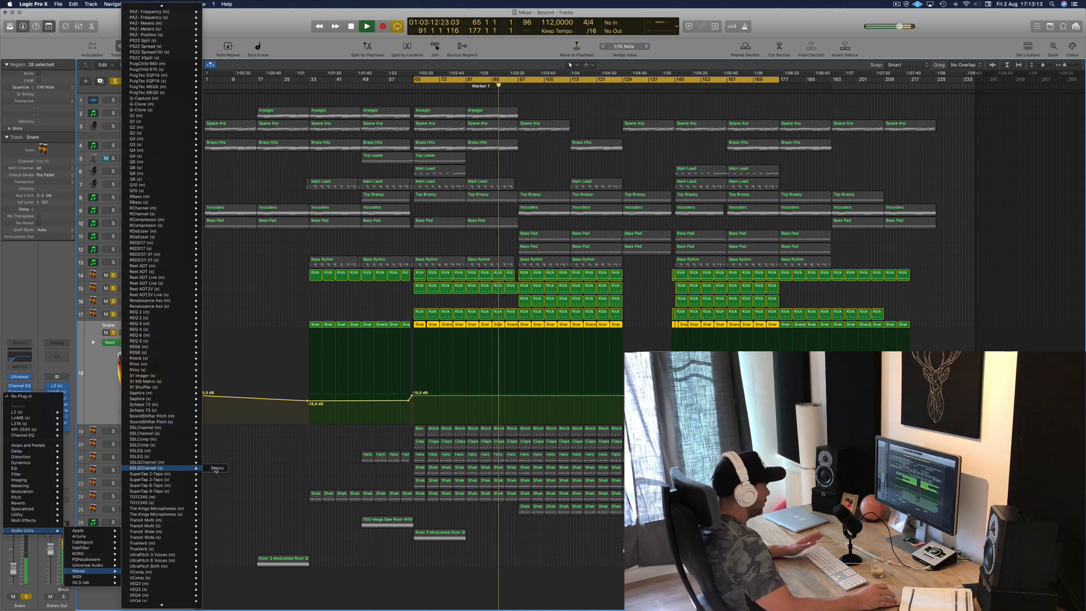
left_click(215, 468)
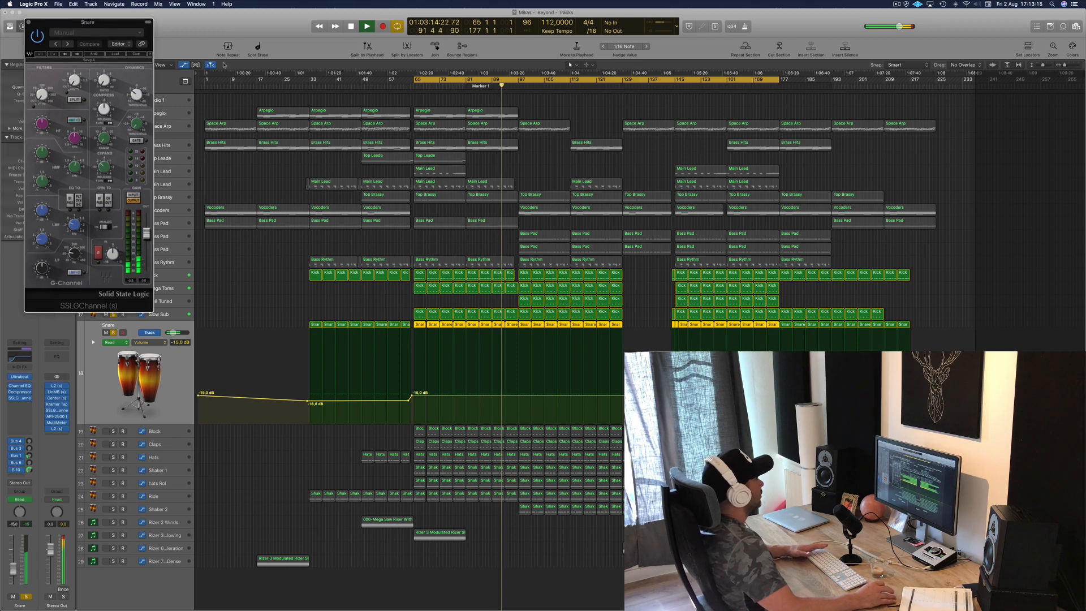
- Load the Snare Drum factory preset in the SSLGChannel and place its window over the middle of the arrangement
left_click(444, 221)
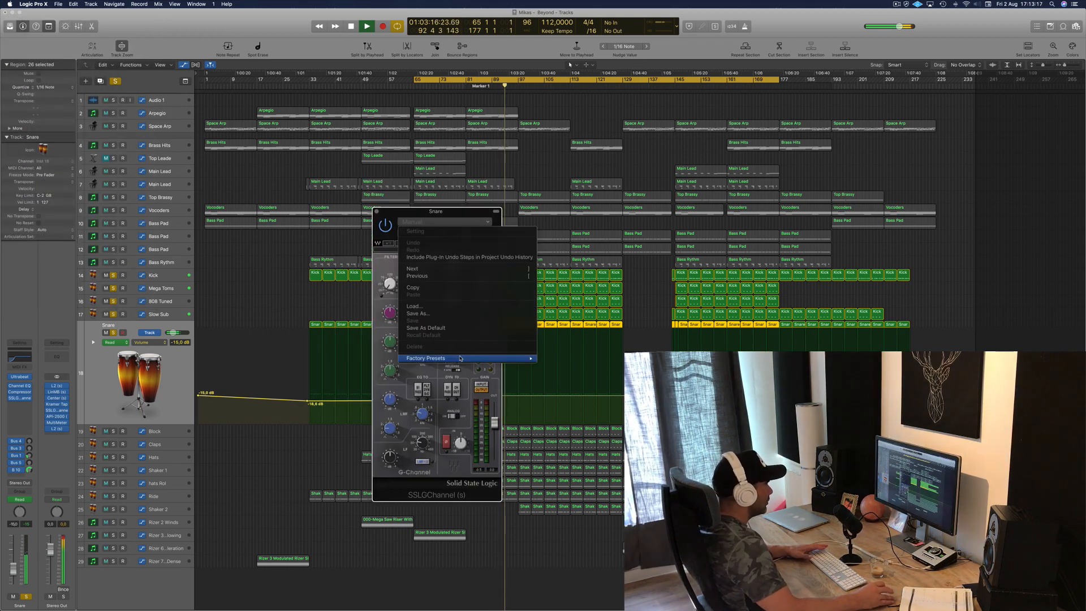
mouse_move(461, 358)
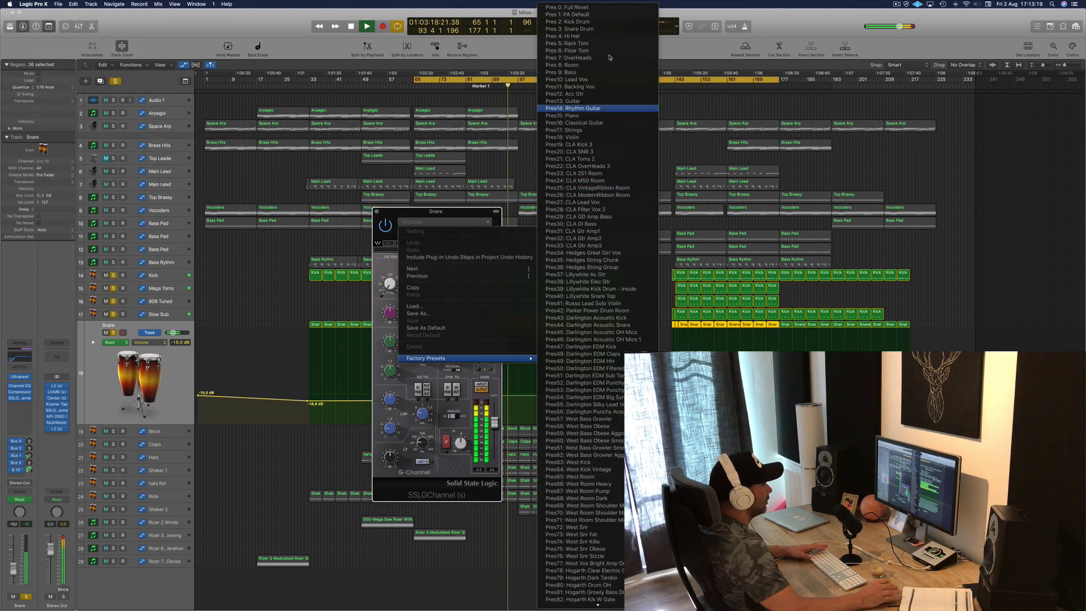
left_click(600, 29)
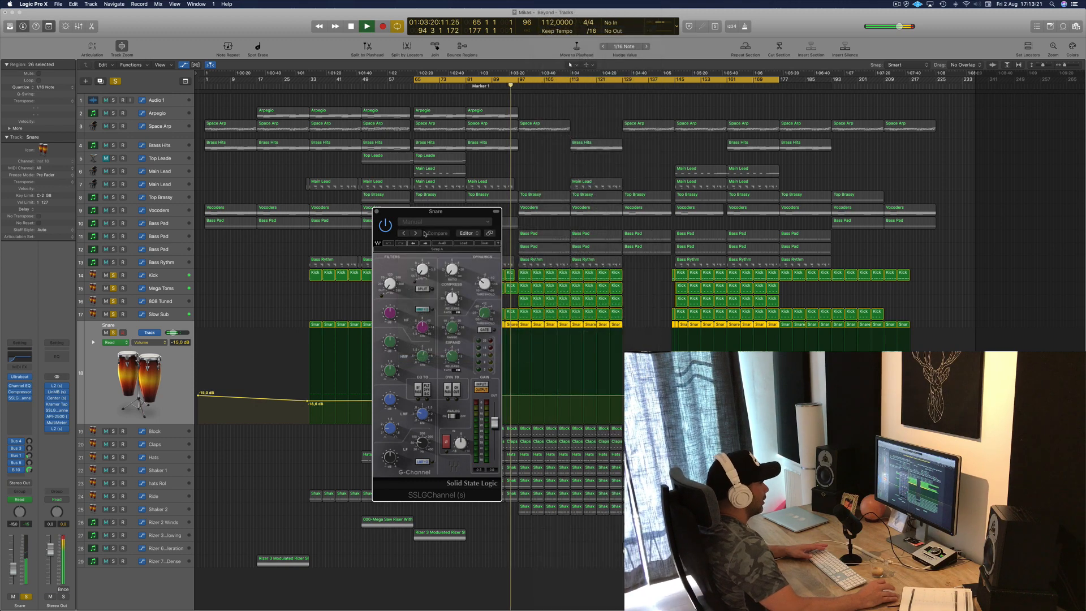
left_click_drag(449, 212, 695, 228)
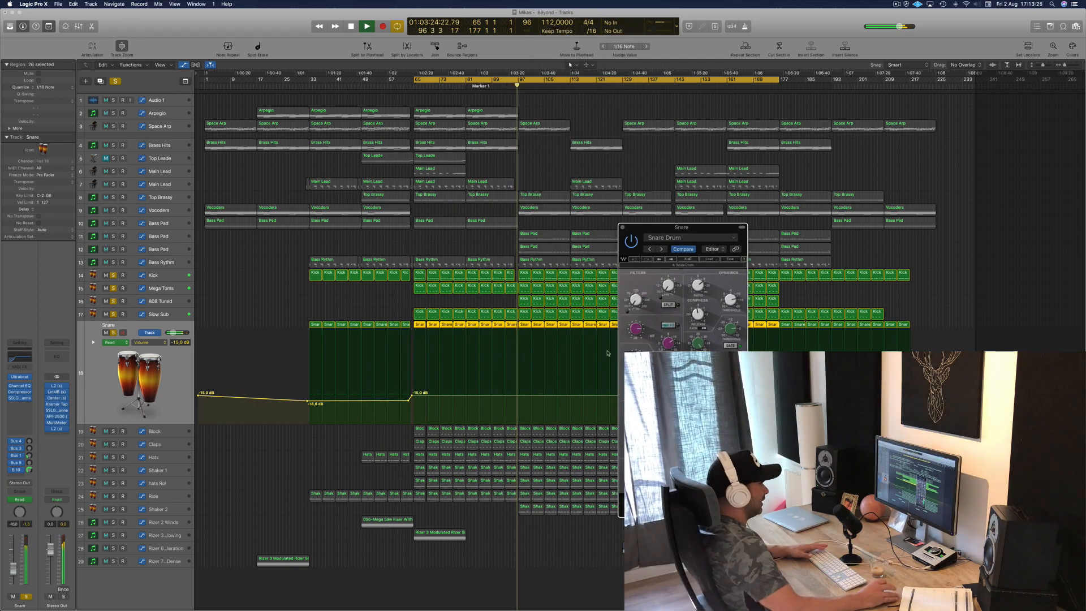
left_click_drag(682, 227, 573, 187)
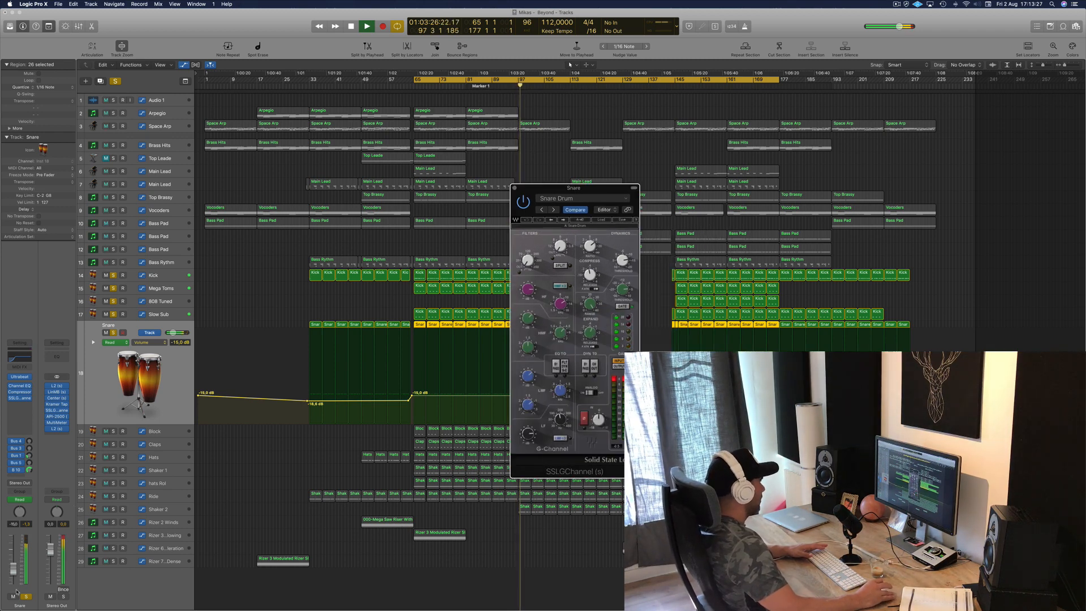
- Lower the Snare's volume to about -20 dB and adjust its bus send levels
left_click_drag(15, 568, 13, 577)
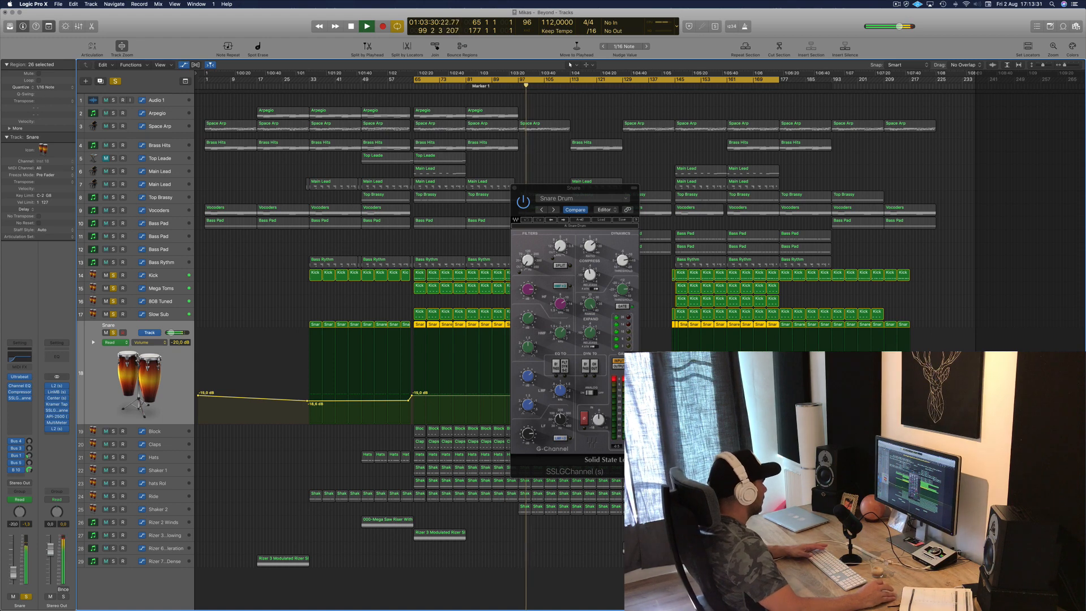
left_click(30, 470)
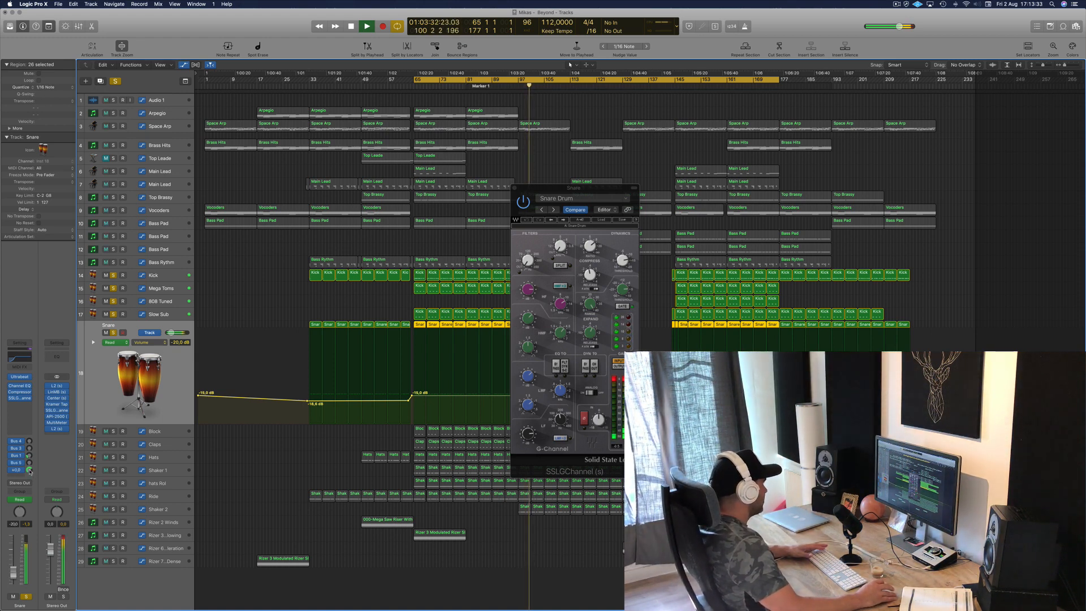
left_click_drag(29, 471, 29, 474)
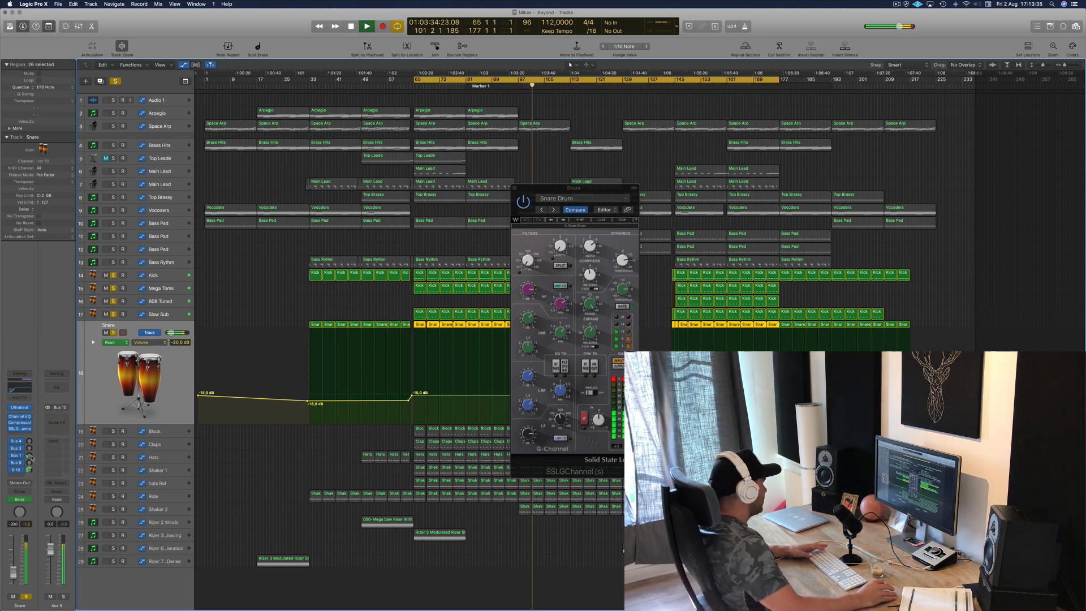
left_click(30, 456)
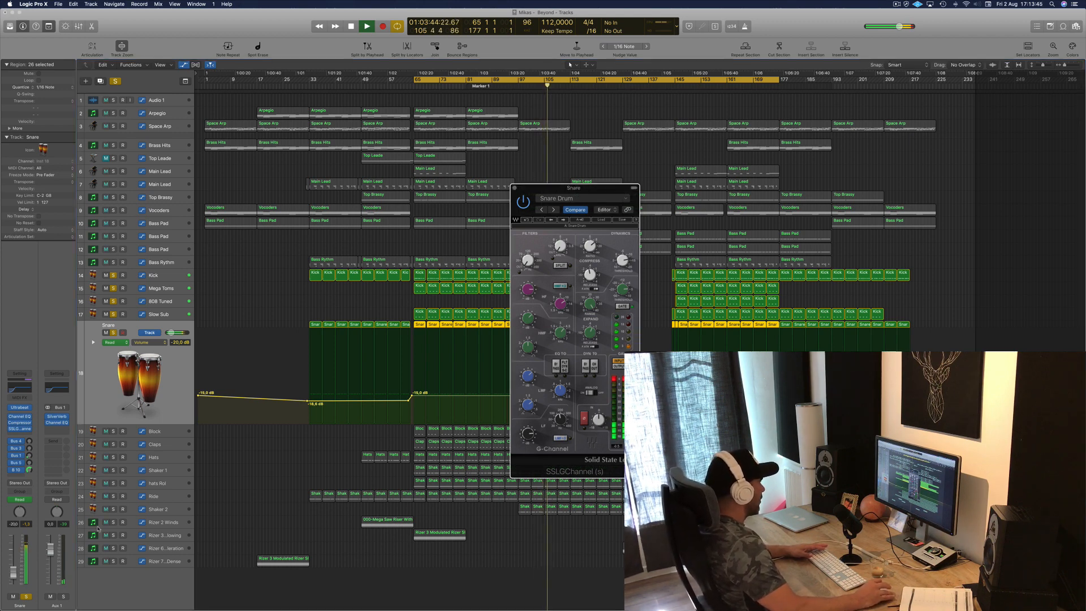
- Open the Snare's Compressor, adjust its output gain by ear, and enable its limiter
left_click(20, 424)
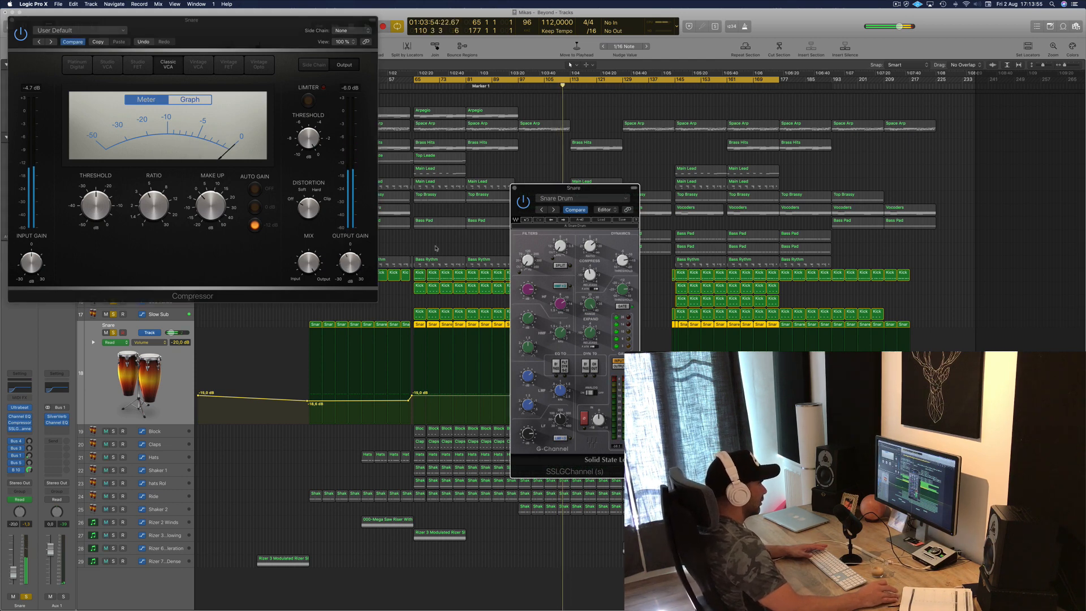
left_click(349, 262)
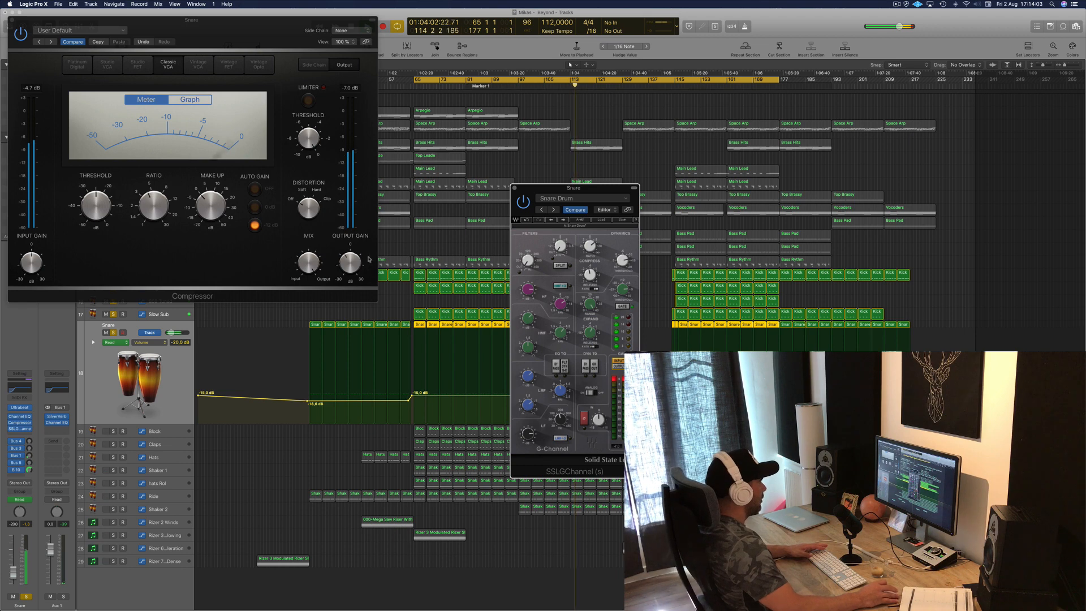
left_click_drag(349, 262, 346, 268)
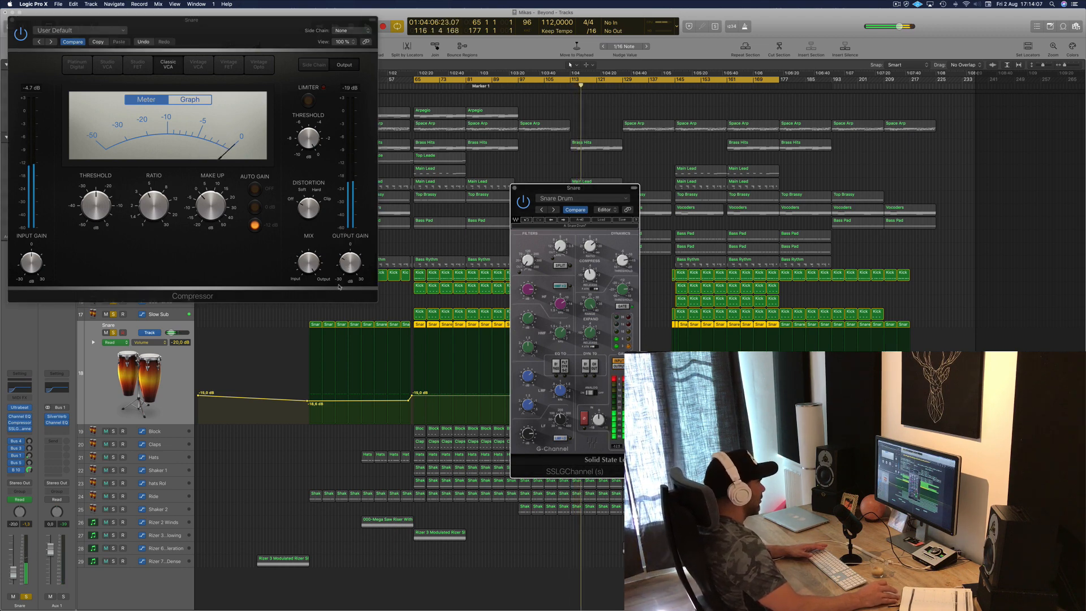
left_click_drag(350, 261, 350, 255)
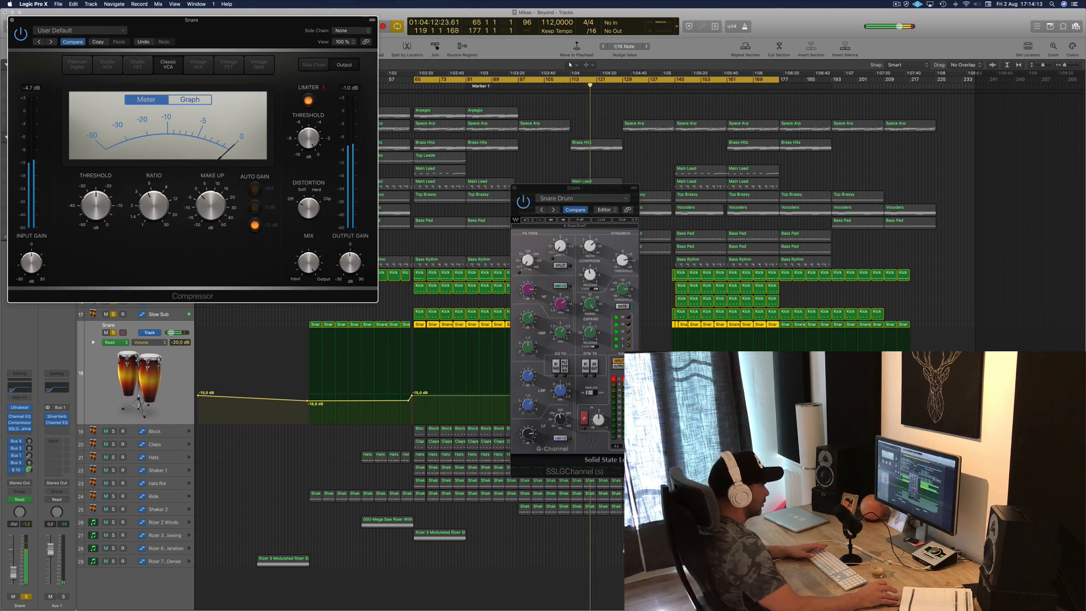
- Fine-tune the SSLGChannel's gain controls and move the Compressor window clear of the track list
left_click(631, 396)
left_click_drag(598, 425, 598, 427)
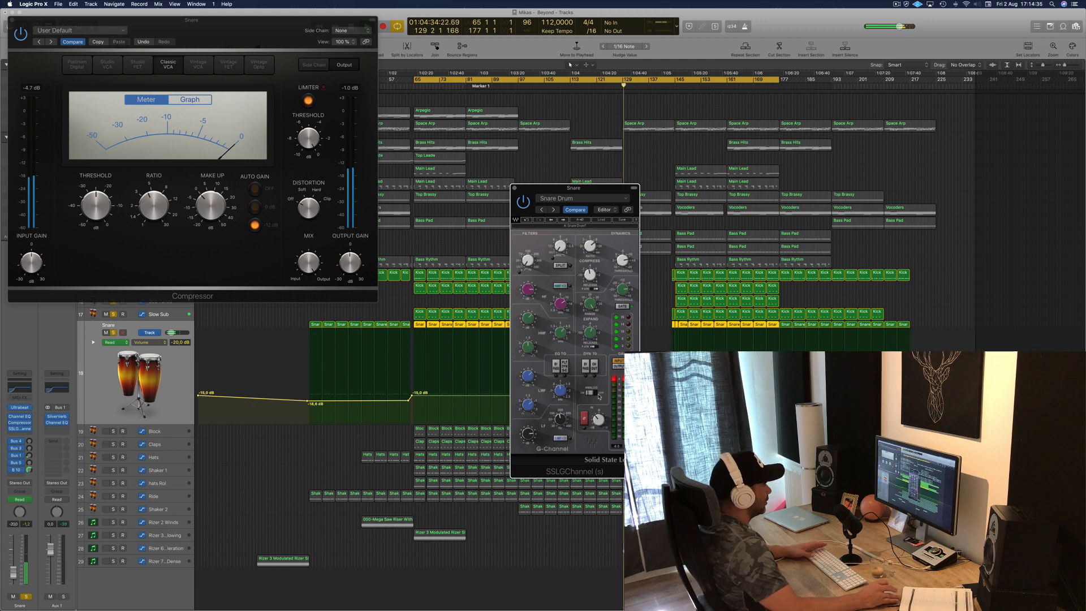
left_click_drag(233, 28, 880, 52)
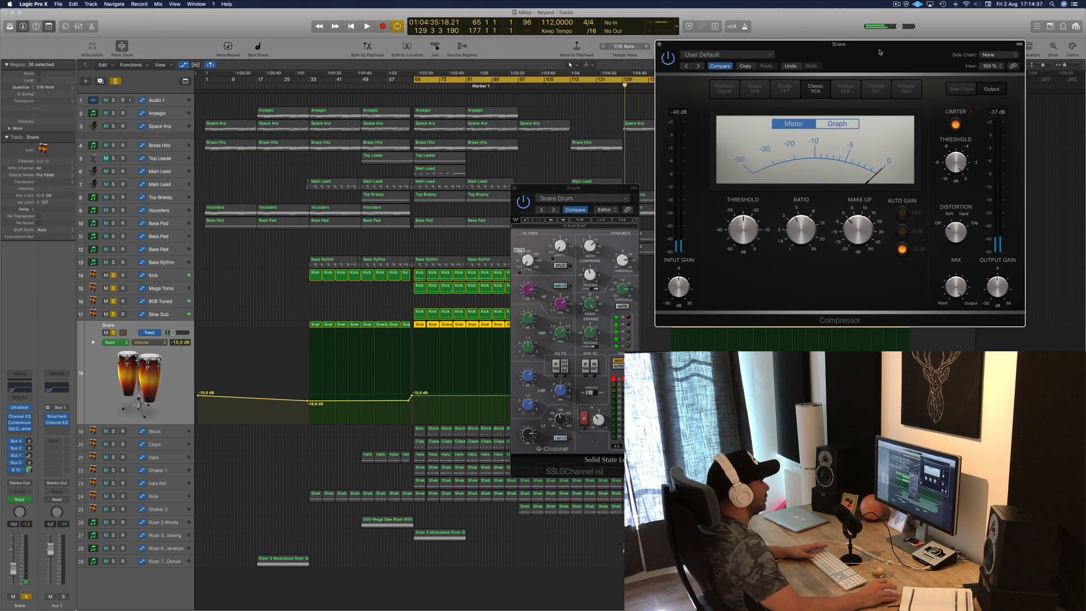
- Compare the Snare with the SSLGChannel bypassed and active, and close the SSLGChannel and Compressor windows
left_click_drag(600, 190, 493, 158)
key("space")
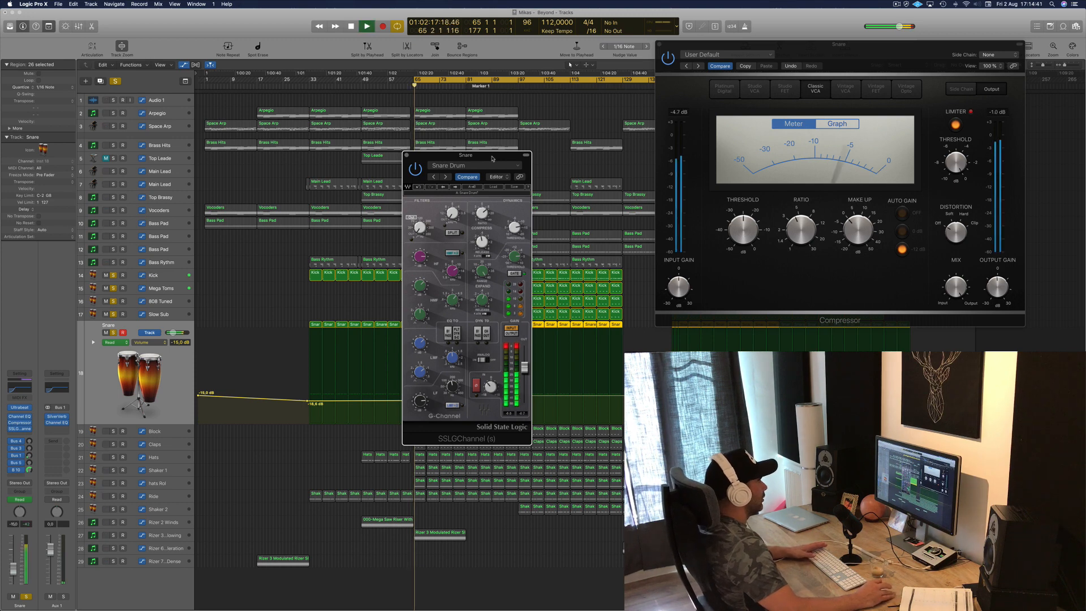
left_click(415, 168)
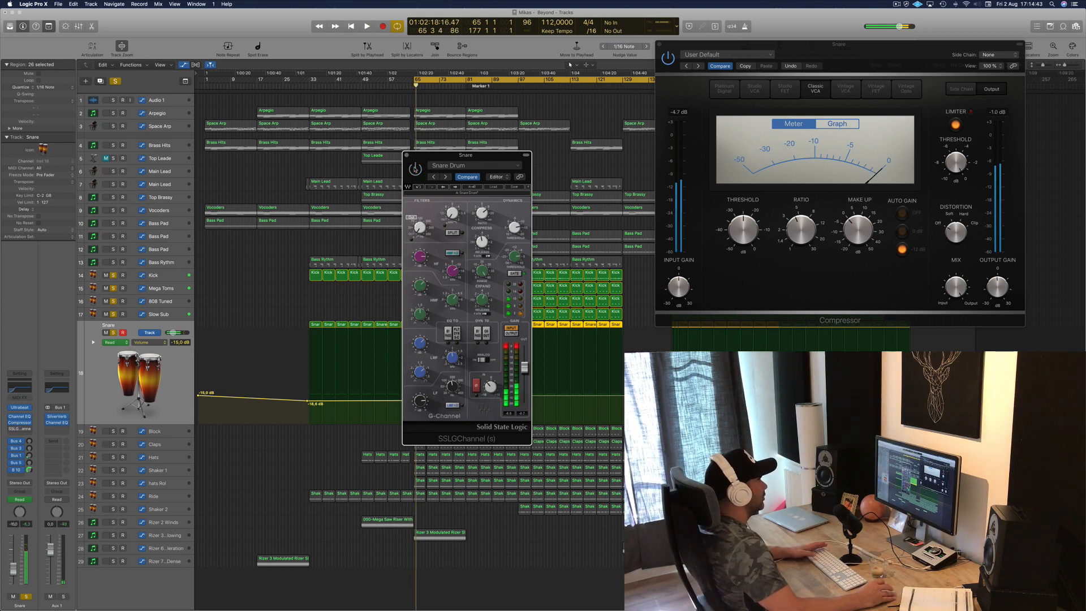
key("space")
left_click(415, 169)
key("space")
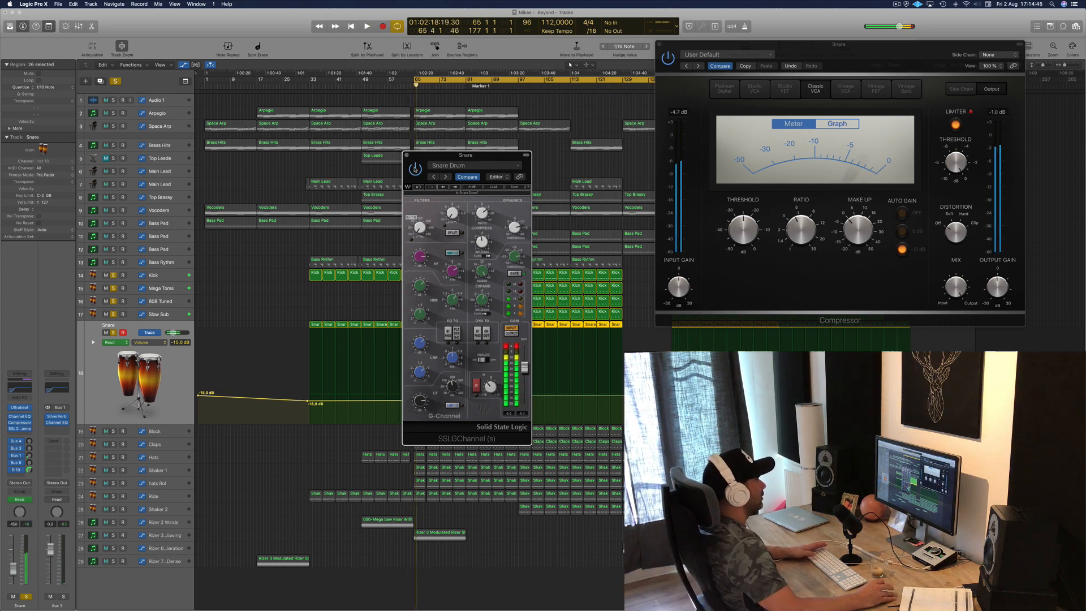
key("space")
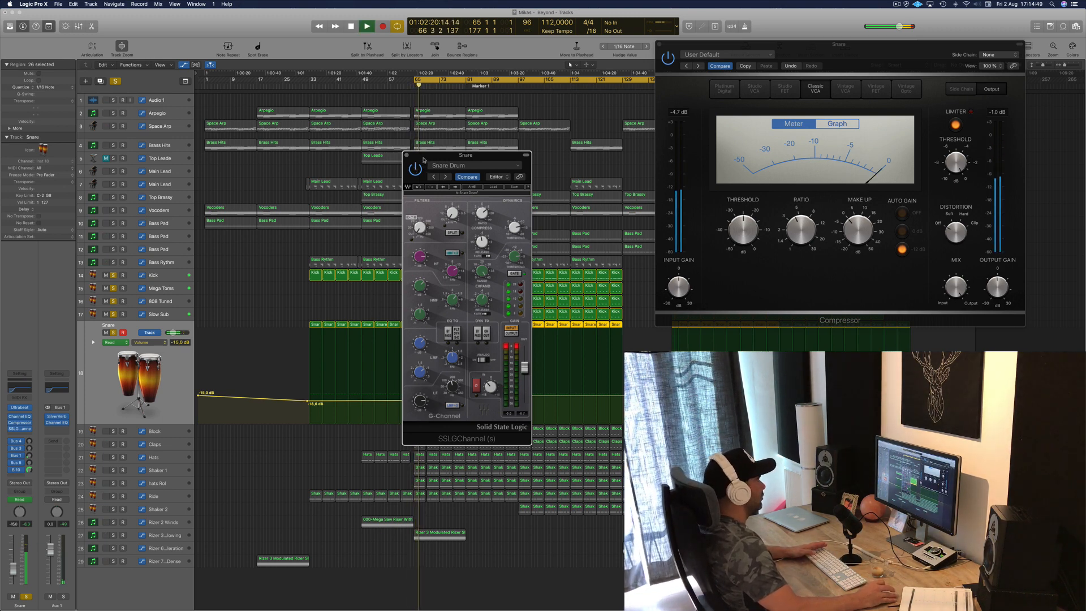
left_click(407, 156)
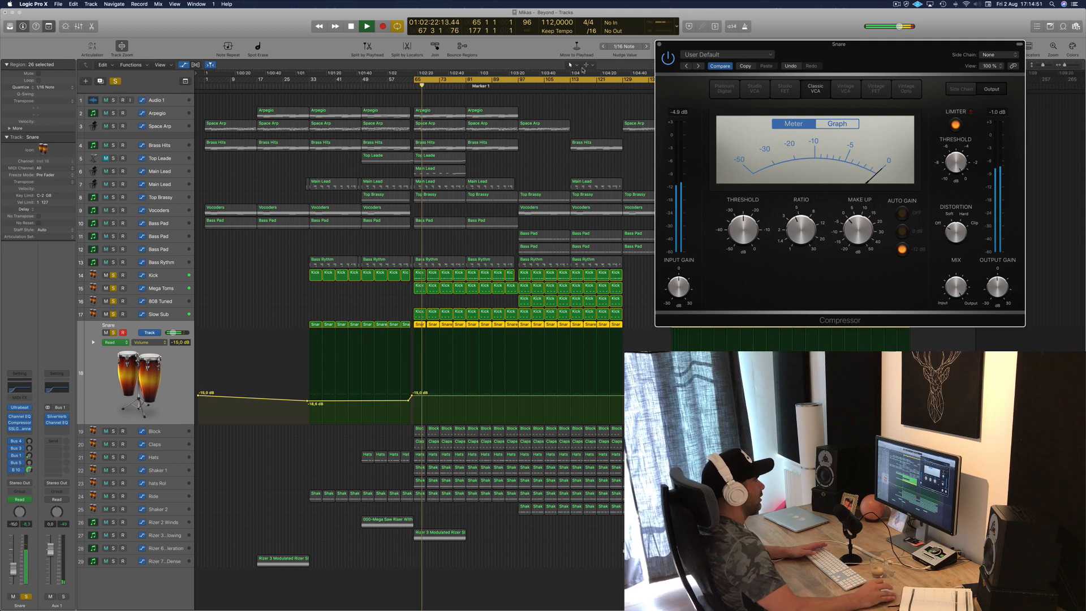
left_click(659, 44)
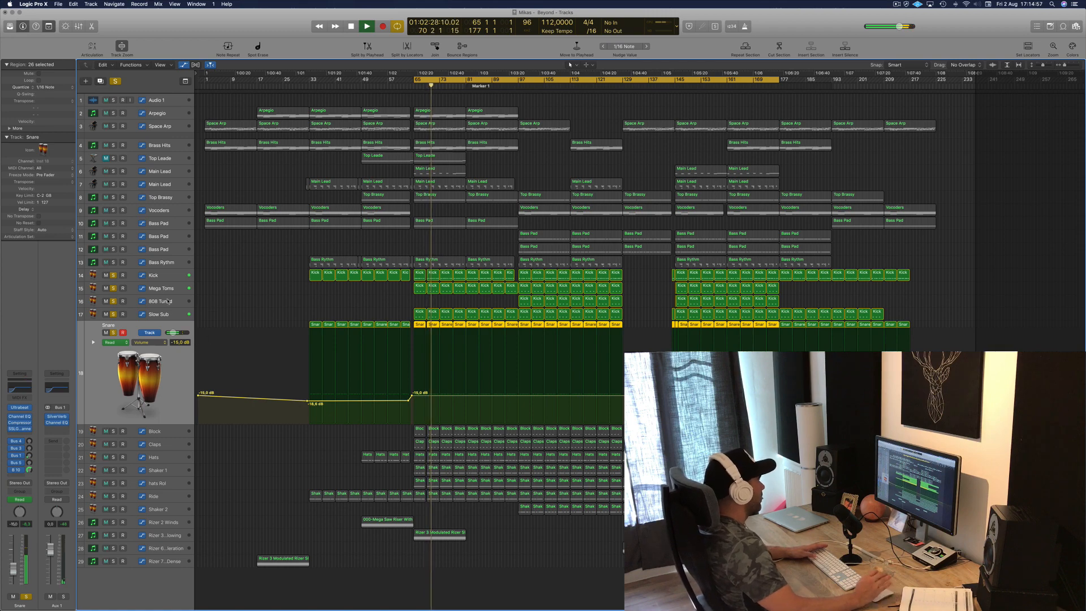
- Replace the Tape Delay on the Slow Sub track with the stereo Waves API-2500 compressor
left_click(116, 301)
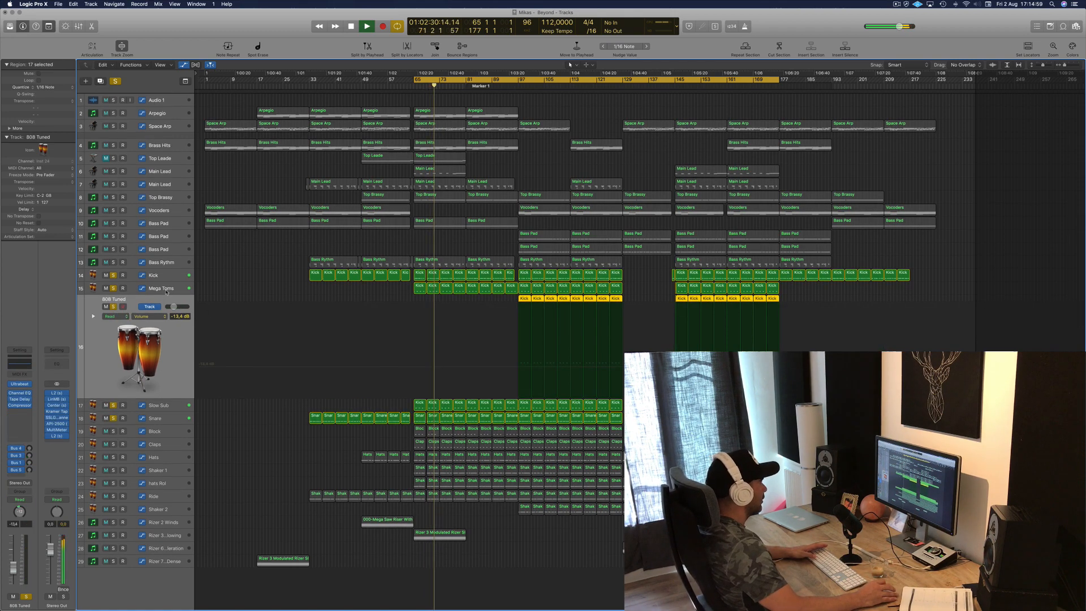
left_click(169, 405)
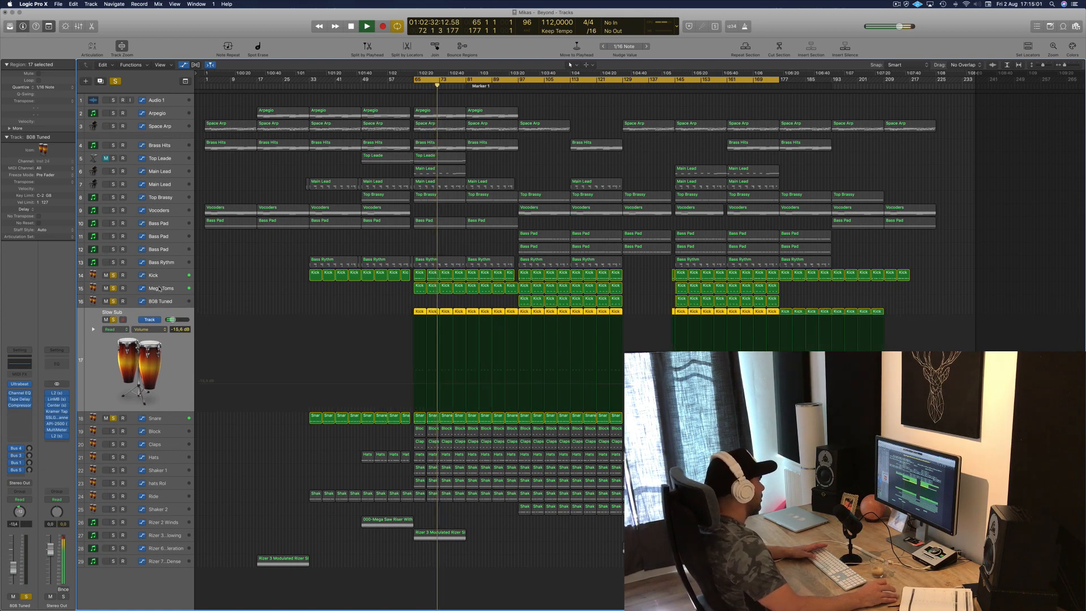
left_click(29, 401)
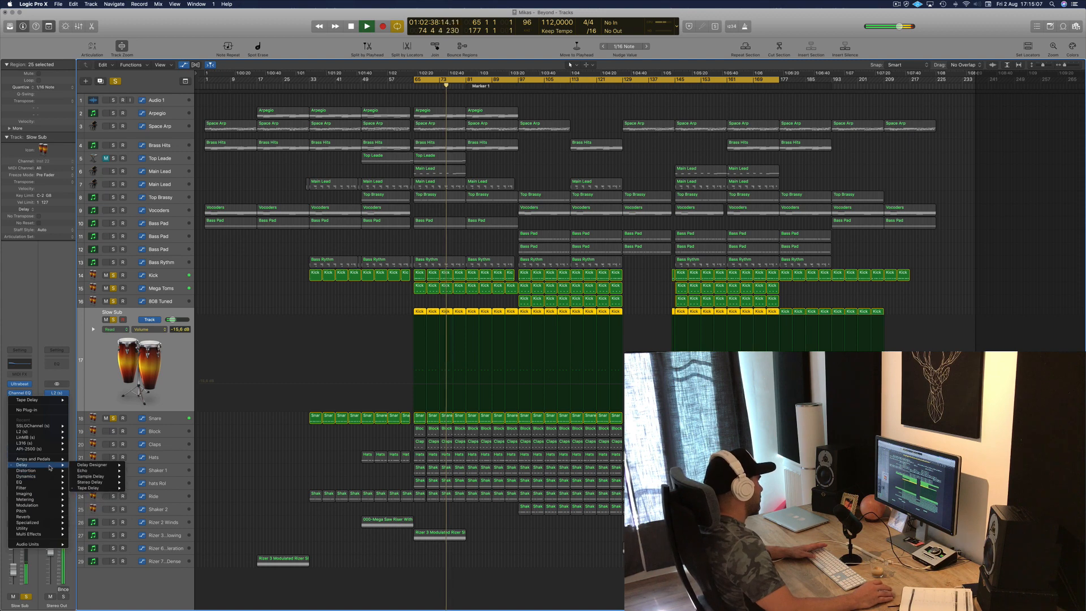
mouse_move(41, 546)
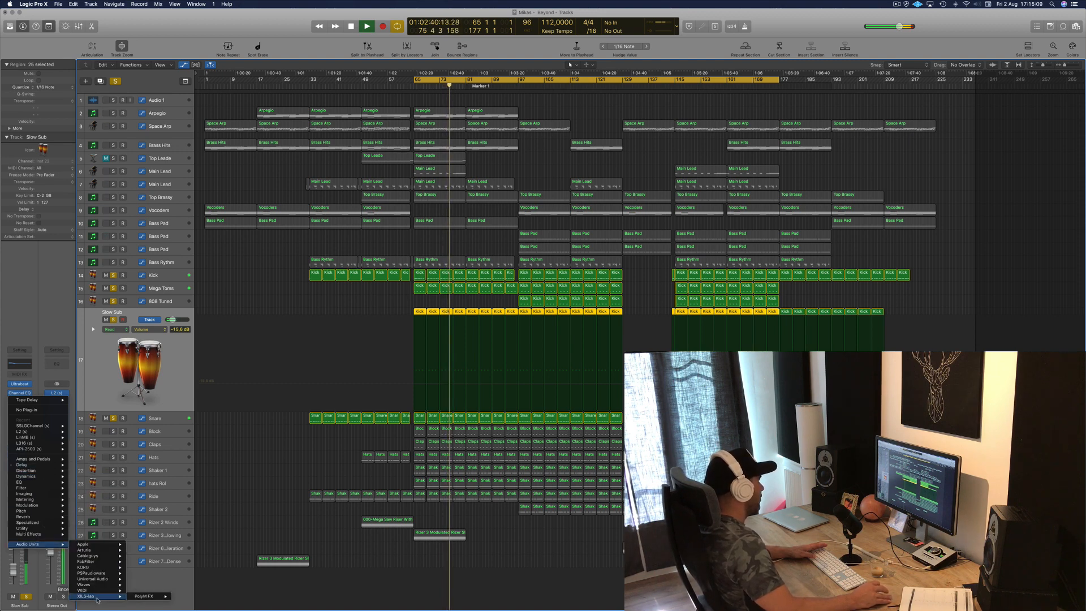
mouse_move(104, 586)
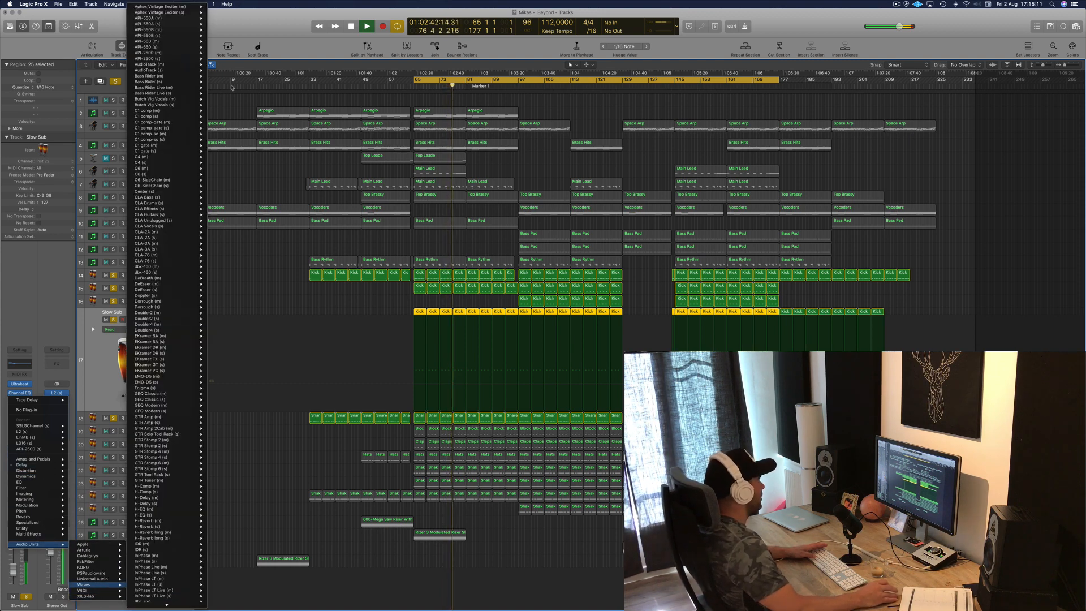
mouse_move(177, 61)
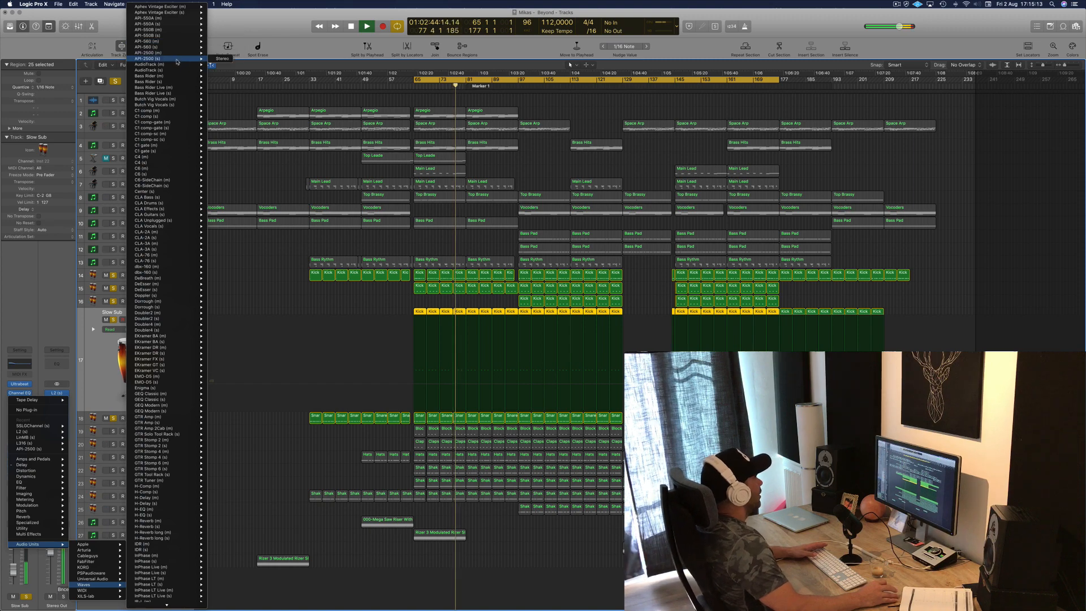
left_click(224, 60)
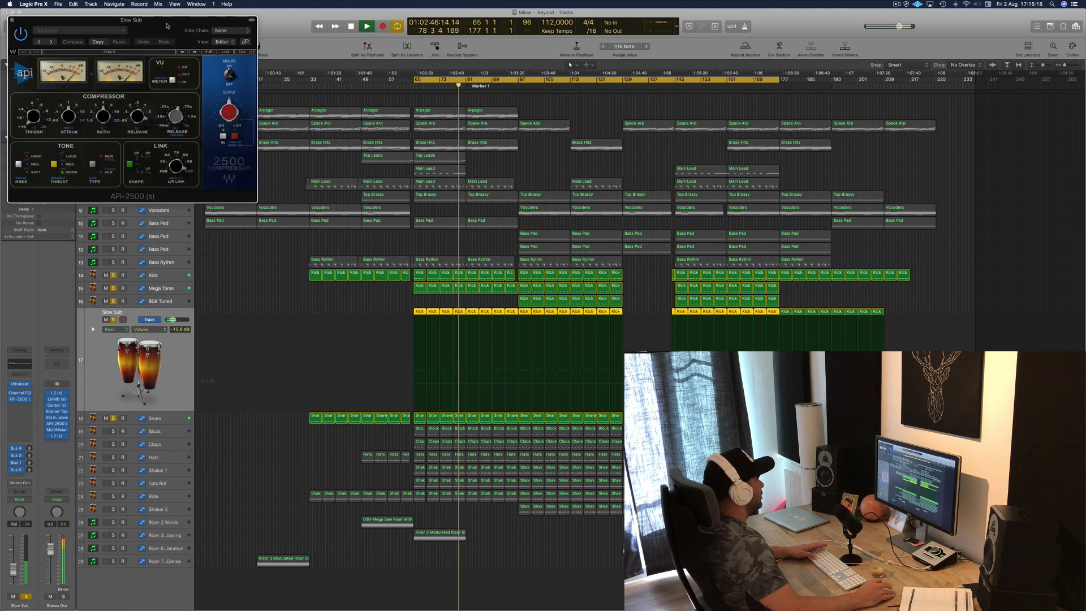
- Fine-tune the API-2500's threshold, close its window and raise the Slow Sub's volume to -13.2 dB
left_click_drag(546, 111, 526, 123)
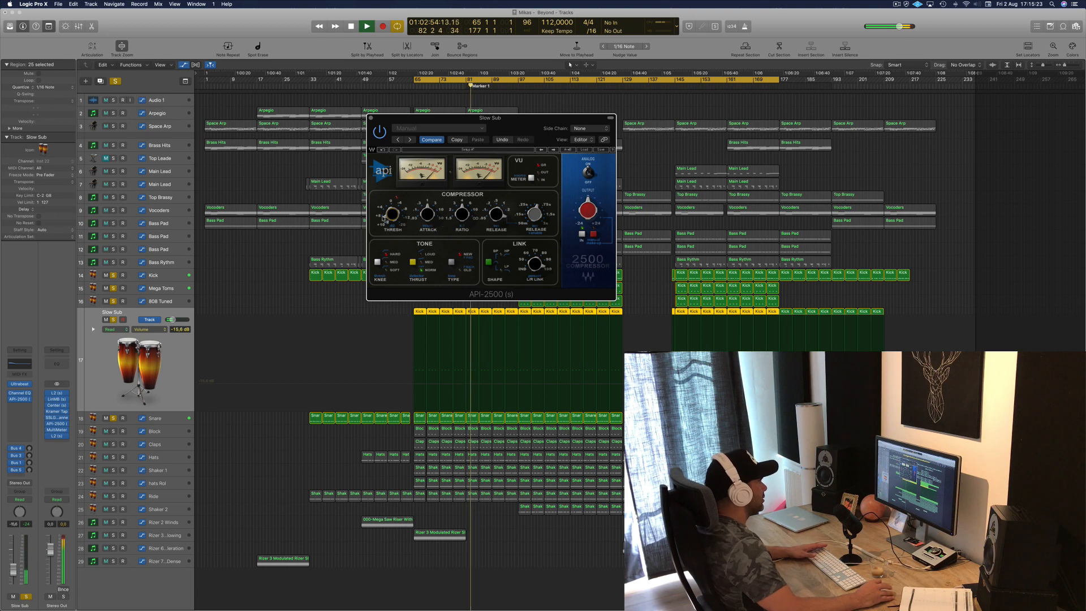
left_click_drag(390, 217, 390, 214)
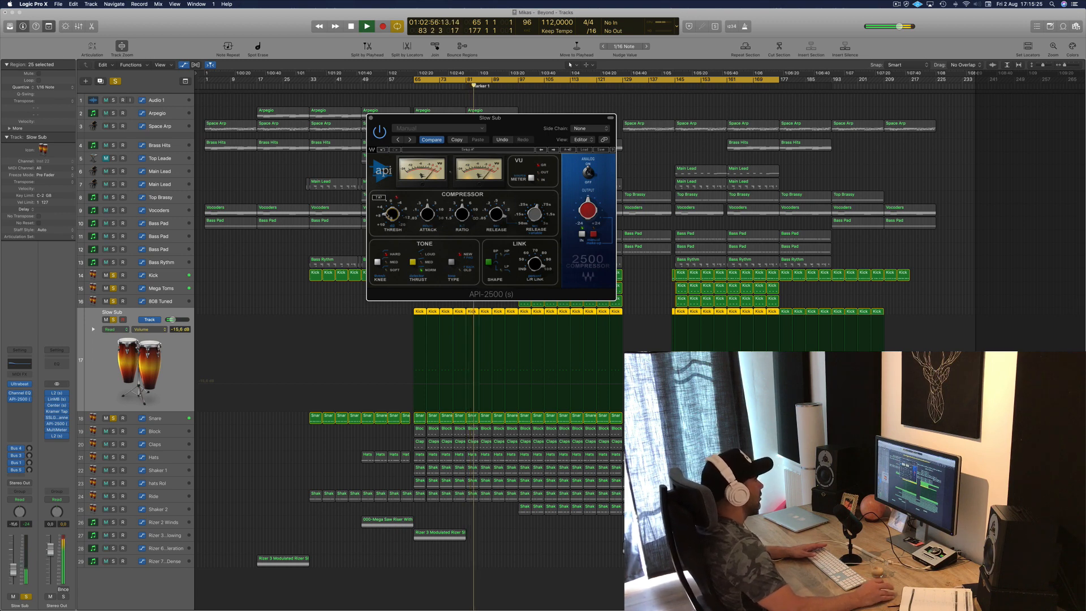
left_click(371, 117)
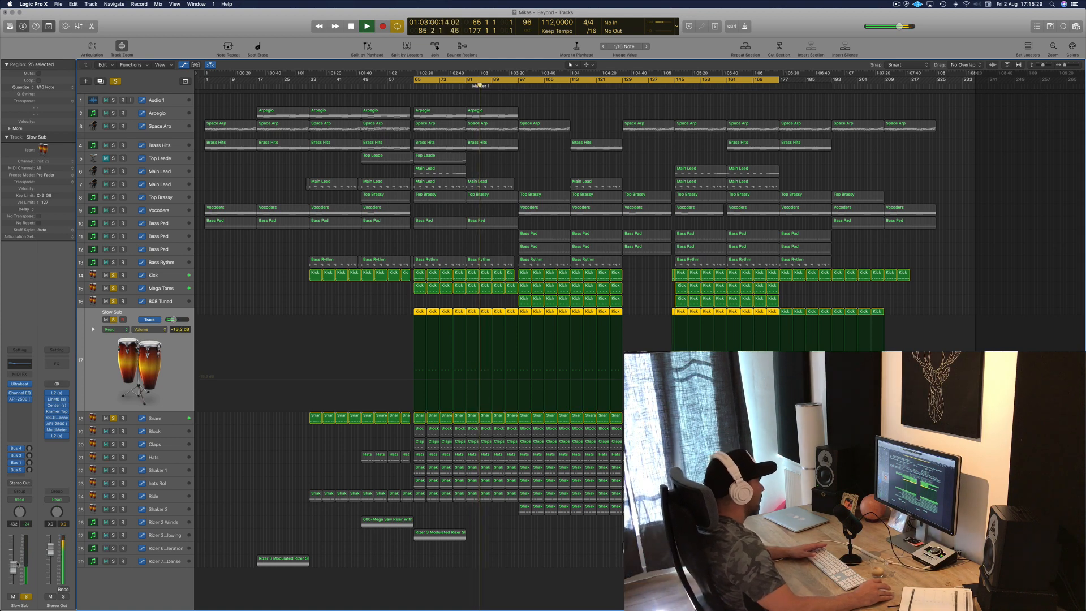
- Add the Block track to the soloed drums and enable a 310 Hz, 24 dB/Oct low cut in its Channel EQ
left_click(113, 431)
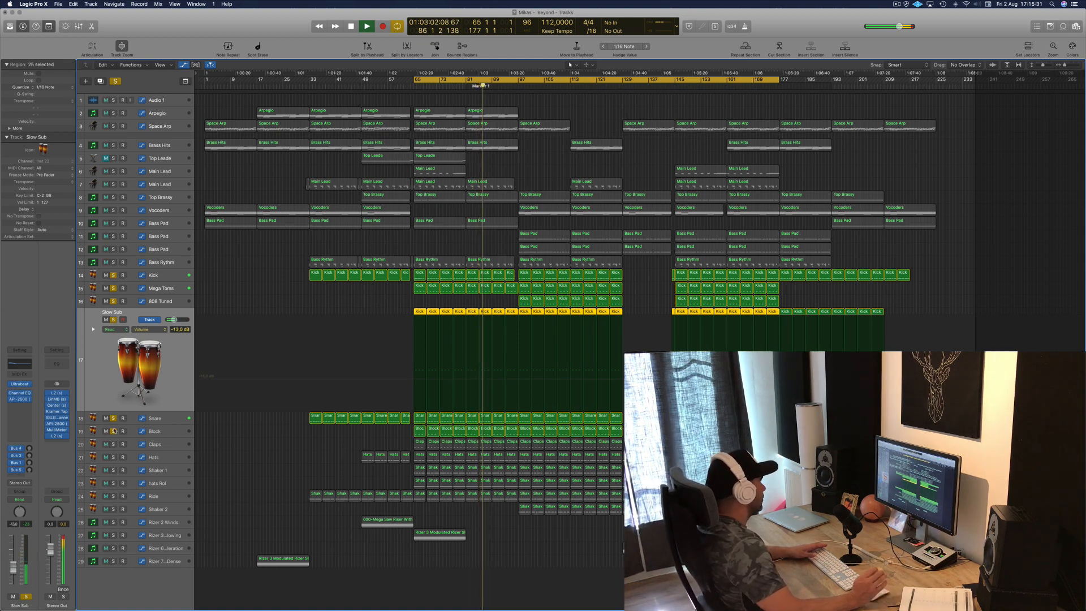
left_click(164, 433)
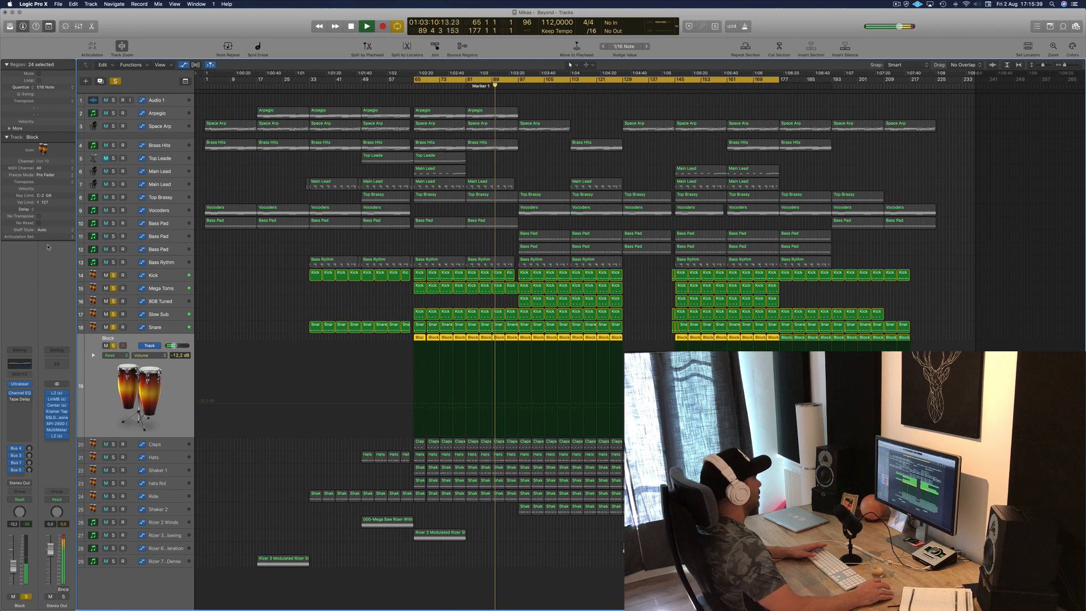
left_click(17, 363)
left_click(53, 61)
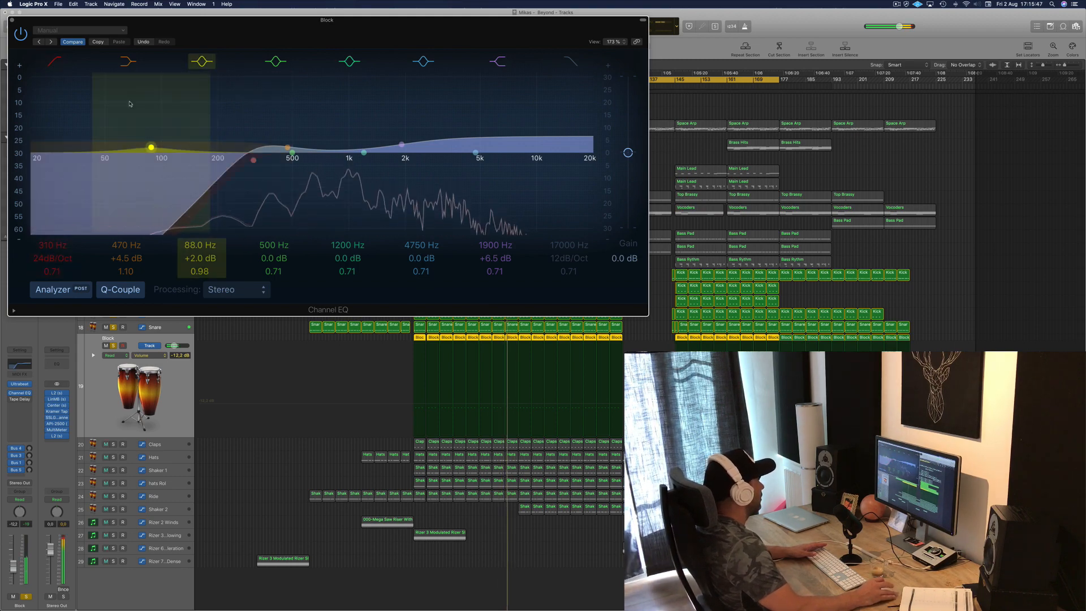
left_click(11, 20)
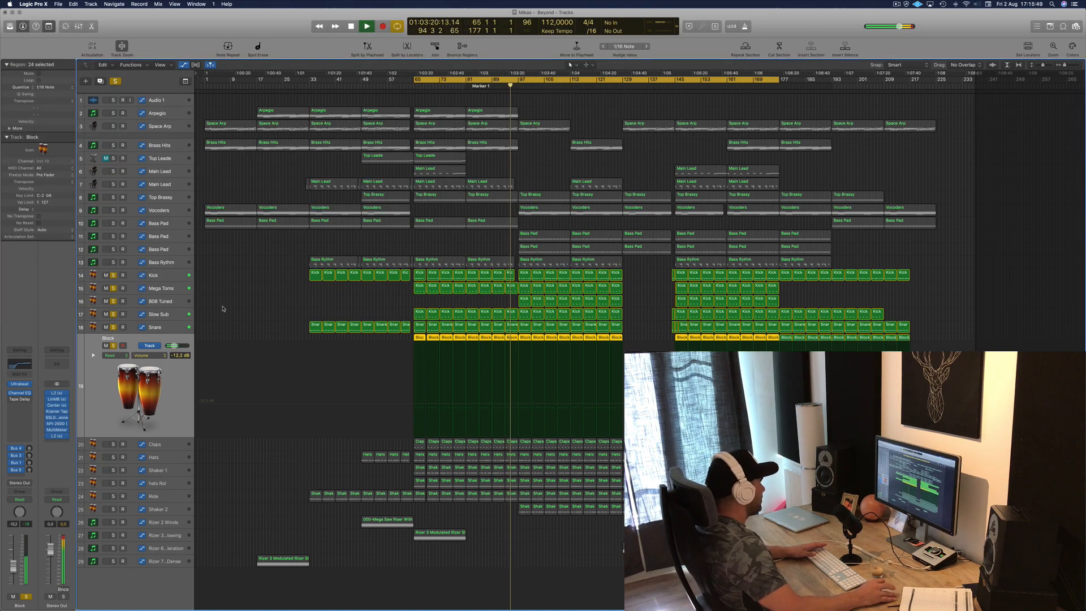
- Add the Claps track to the soloed drums and select it
left_click(150, 327)
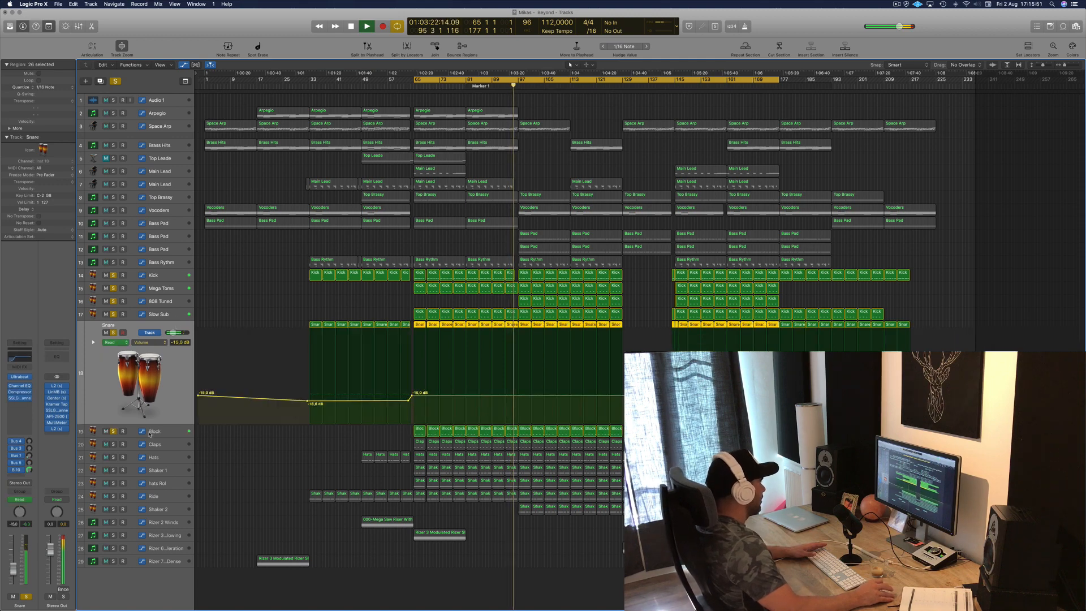
left_click(113, 444)
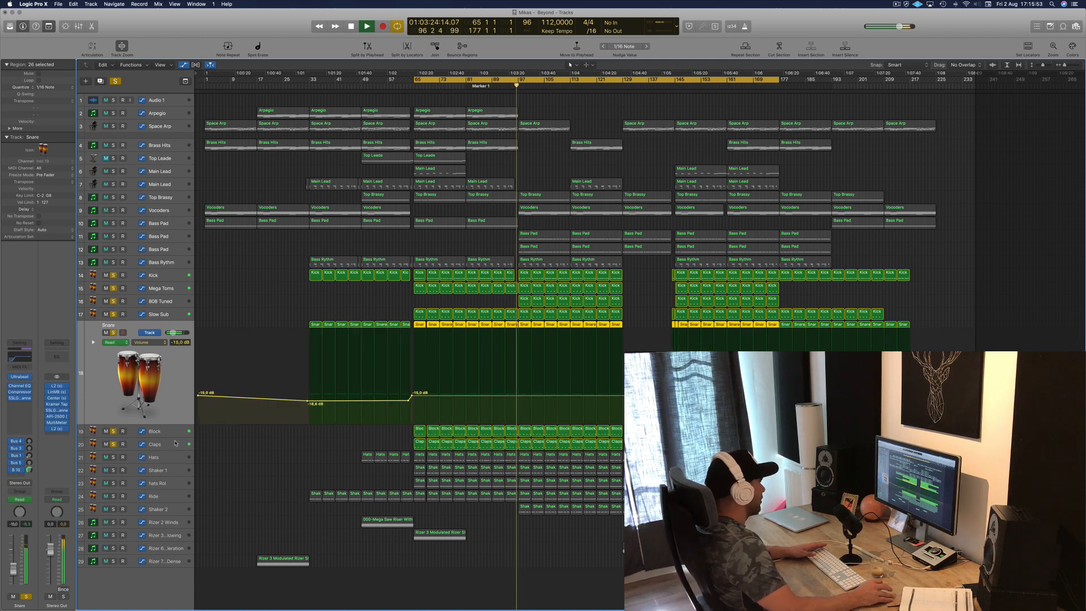
left_click(174, 444)
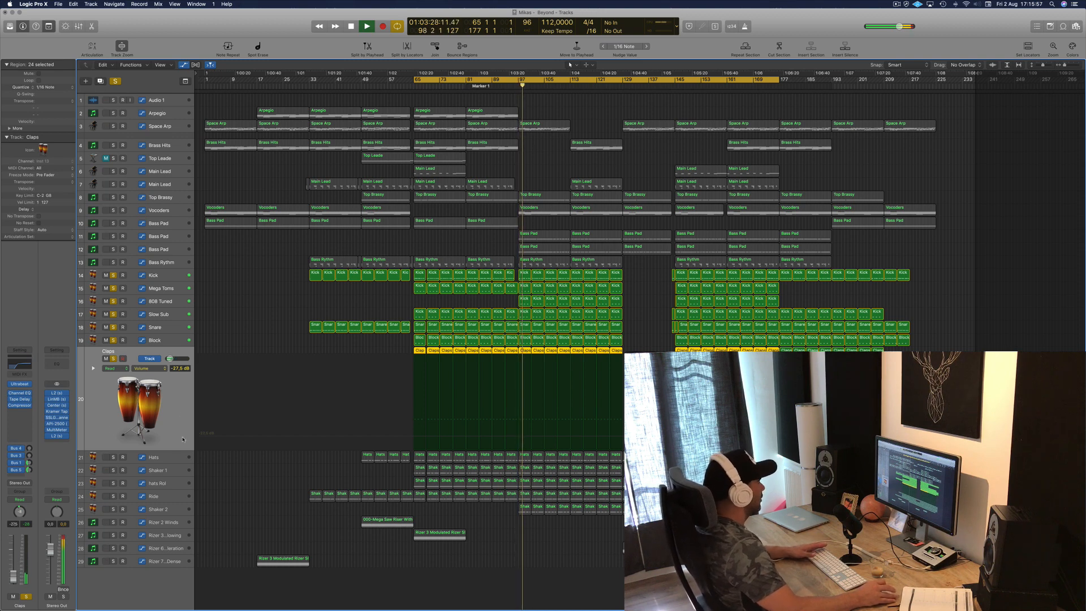
- Solo the Hats track along with the other drums and raise its volume to -4.7 dB
left_click(168, 458)
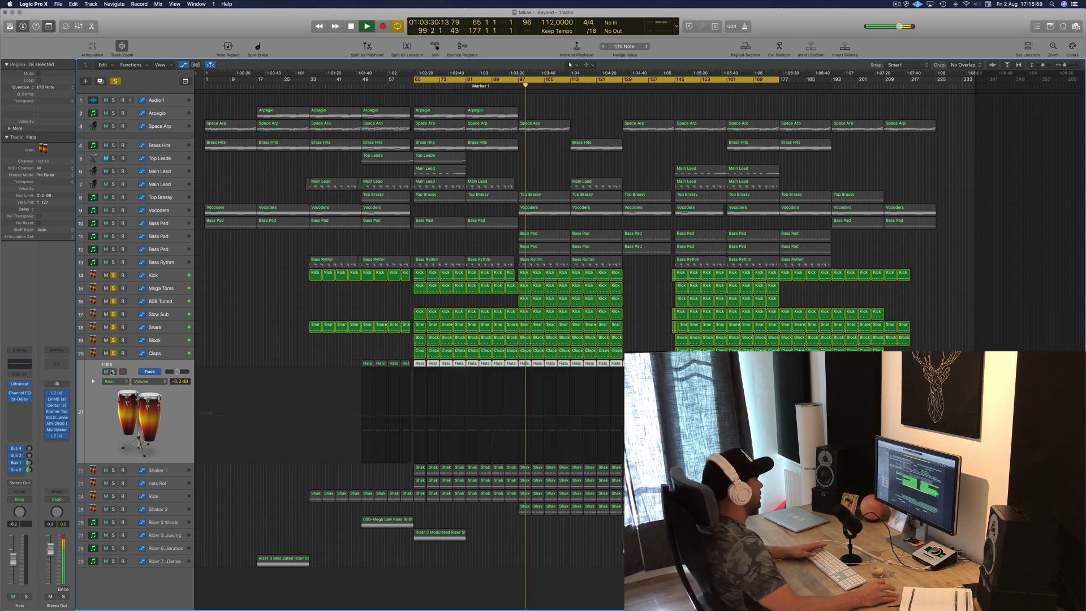
left_click(113, 372)
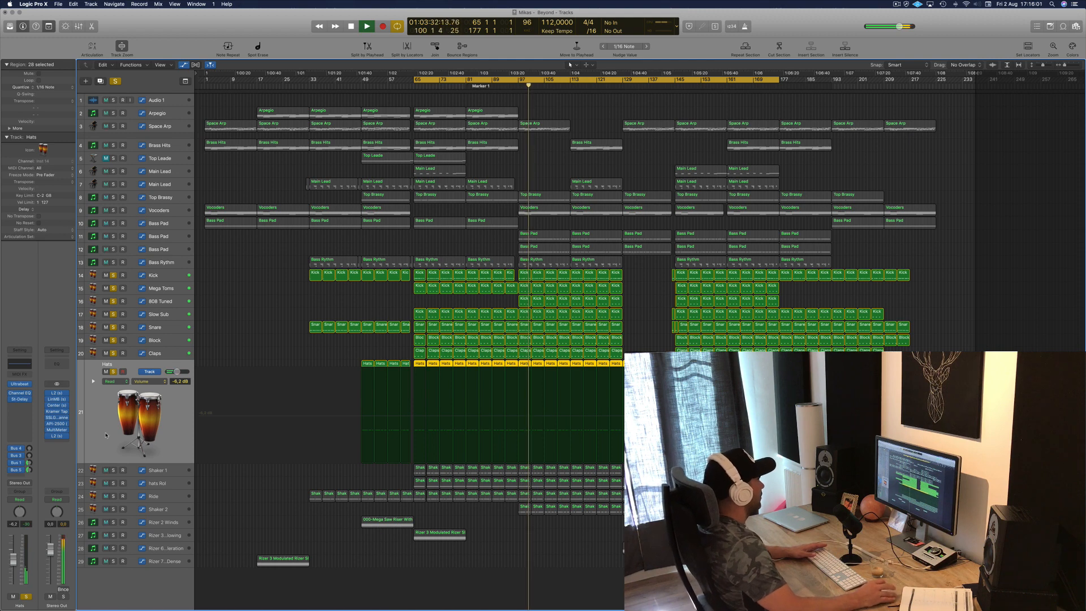
left_click_drag(13, 560, 13, 558)
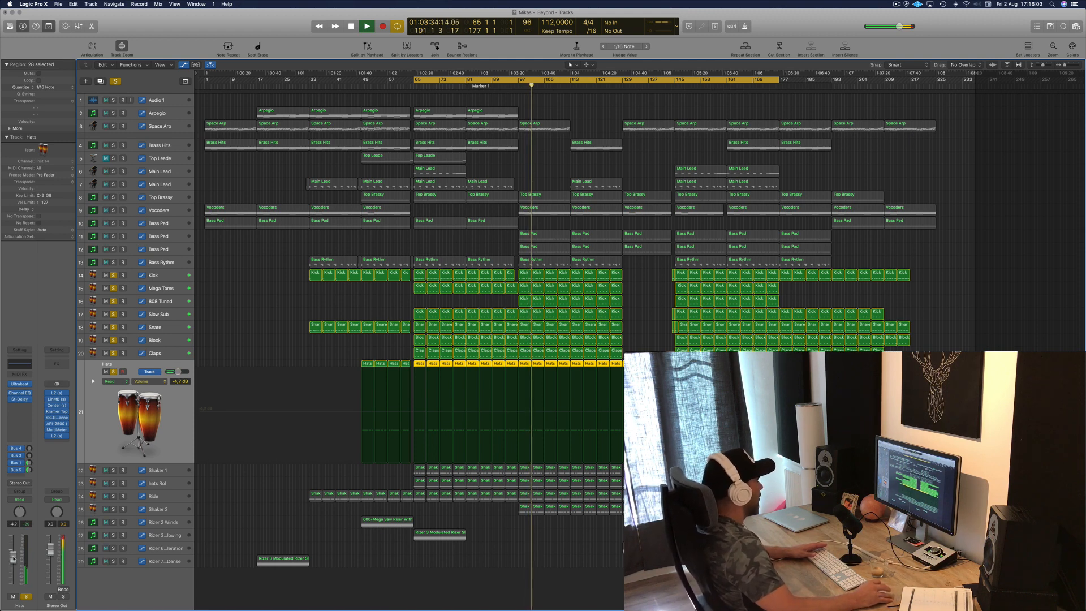
- In the Hats' Channel EQ, enable the 310 Hz low cut and boost 17000 Hz by 3.5 dB
left_click(26, 365)
left_click(55, 61)
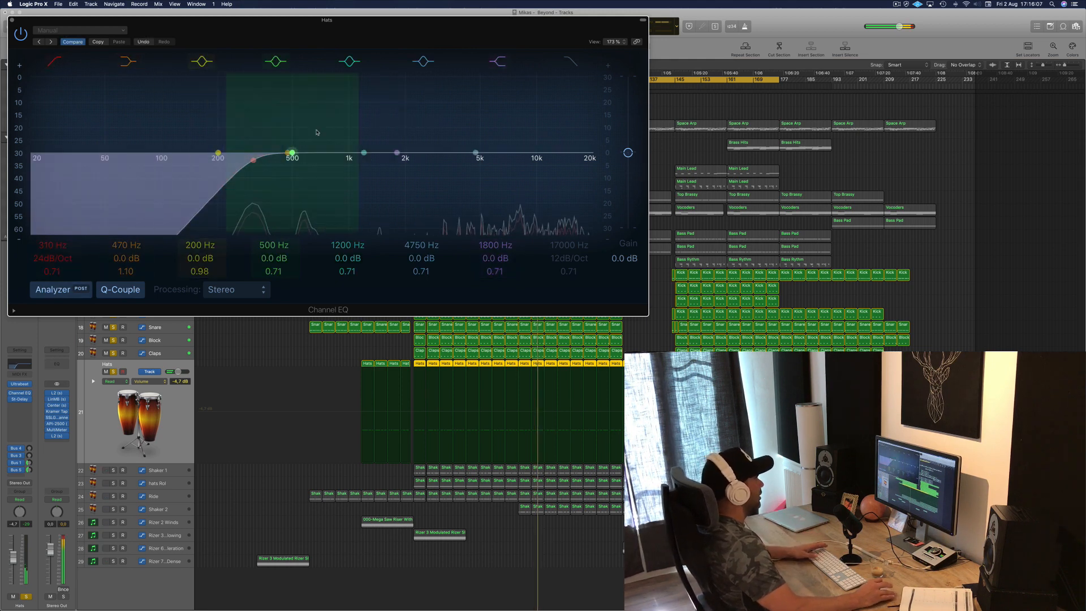
left_click_drag(486, 151, 591, 141)
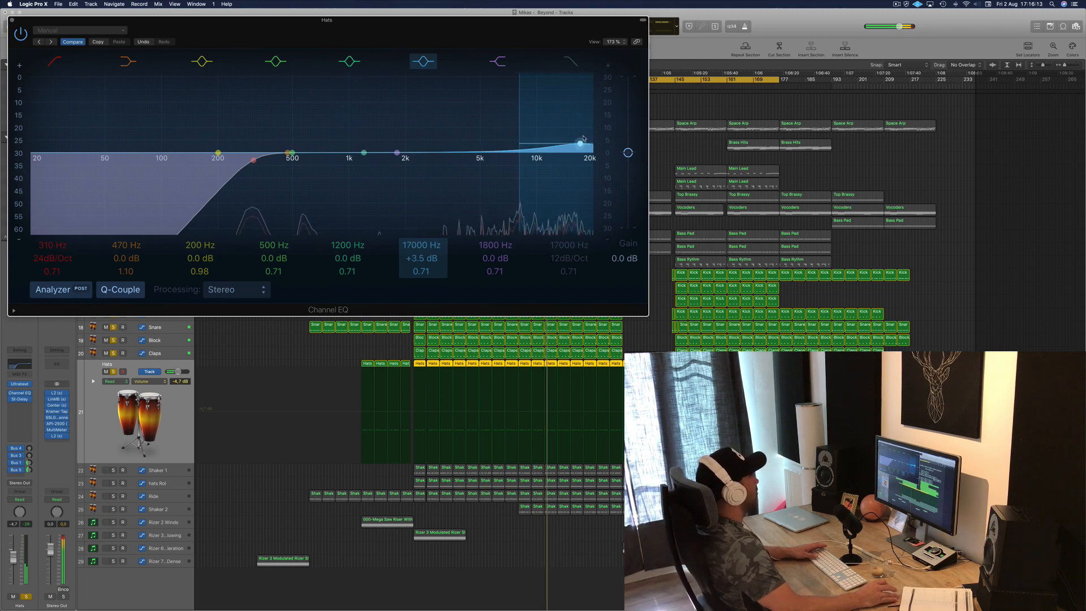
left_click(12, 20)
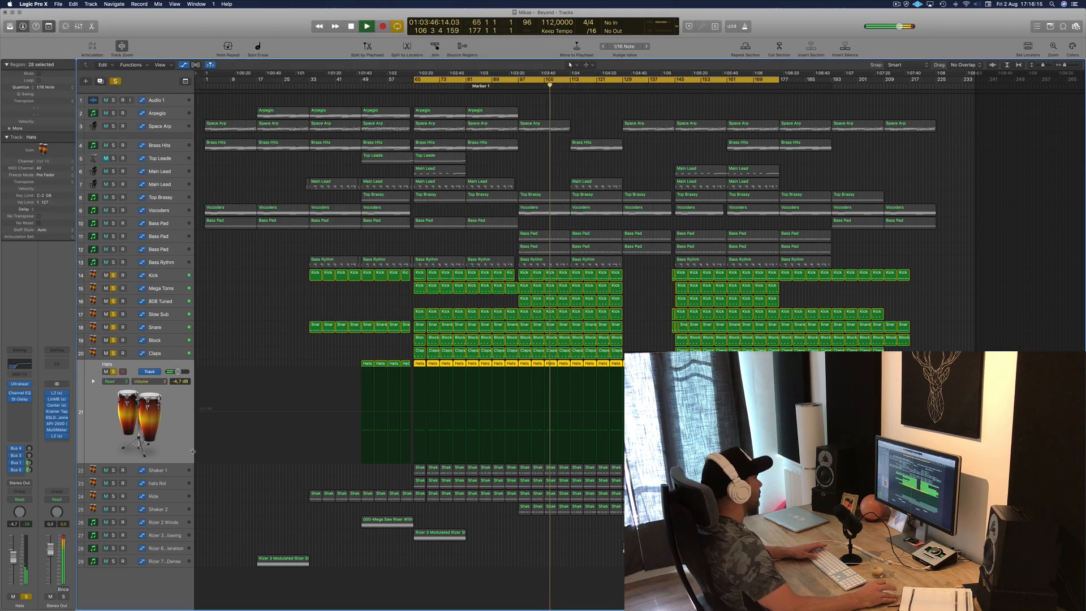
- Solo the Shaker 1 track with the other drums and raise its volume to -6.8 dB
left_click(113, 470)
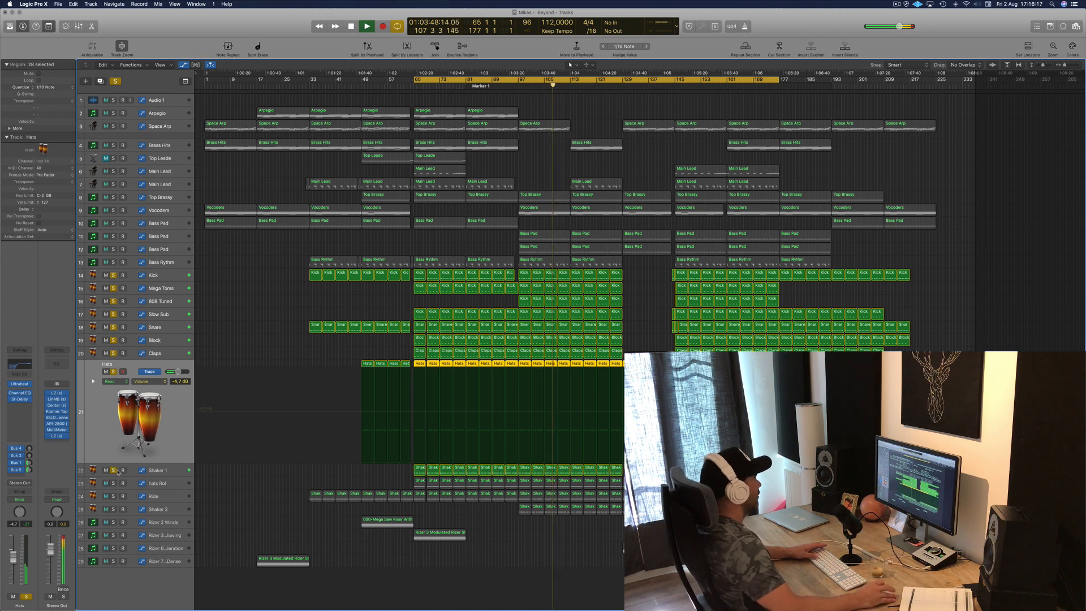
left_click(177, 470)
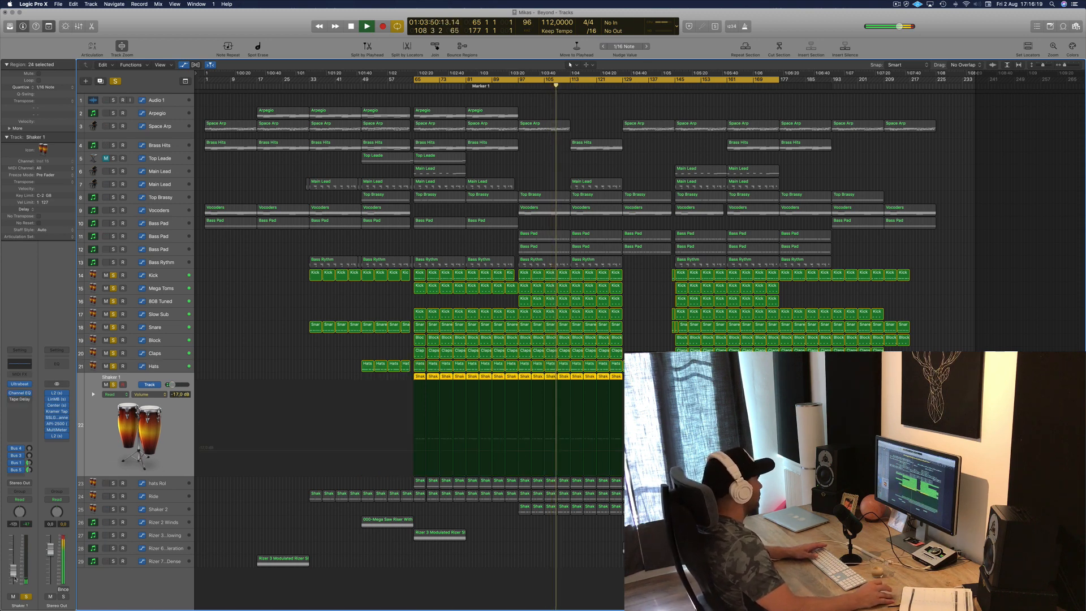
left_click_drag(13, 572, 14, 565)
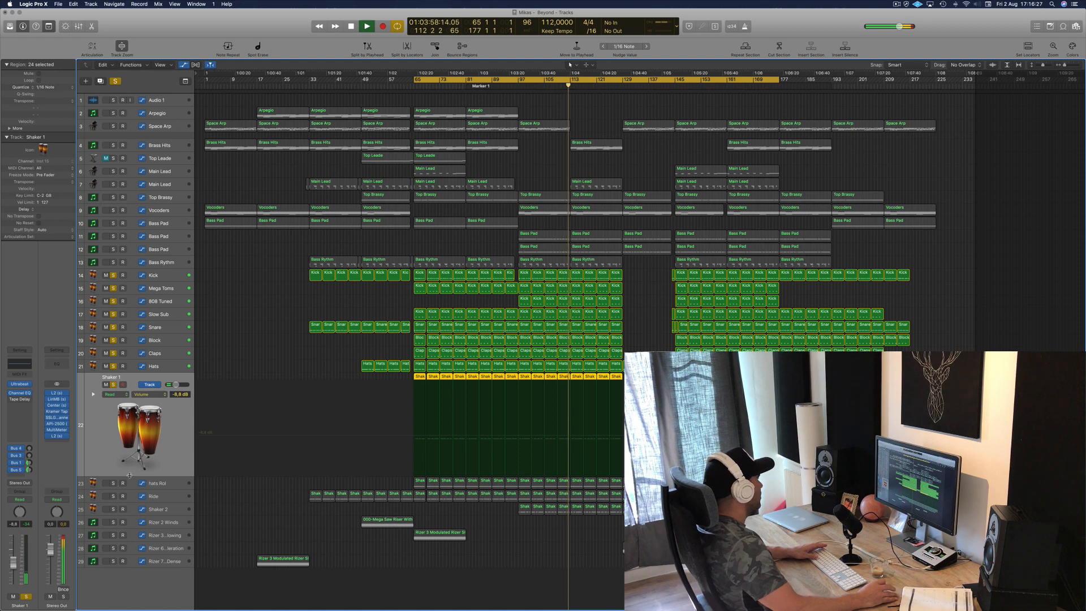
- Solo the hats Rol track with the other drums, replay the section from bar 65 and select that track
left_click(113, 483)
key("space")
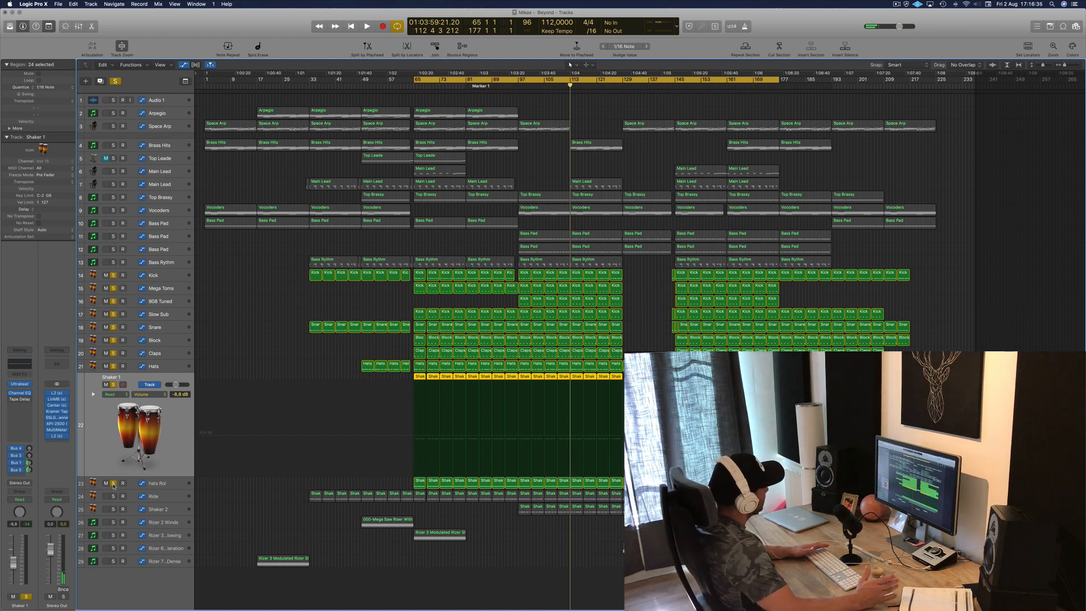
key("space")
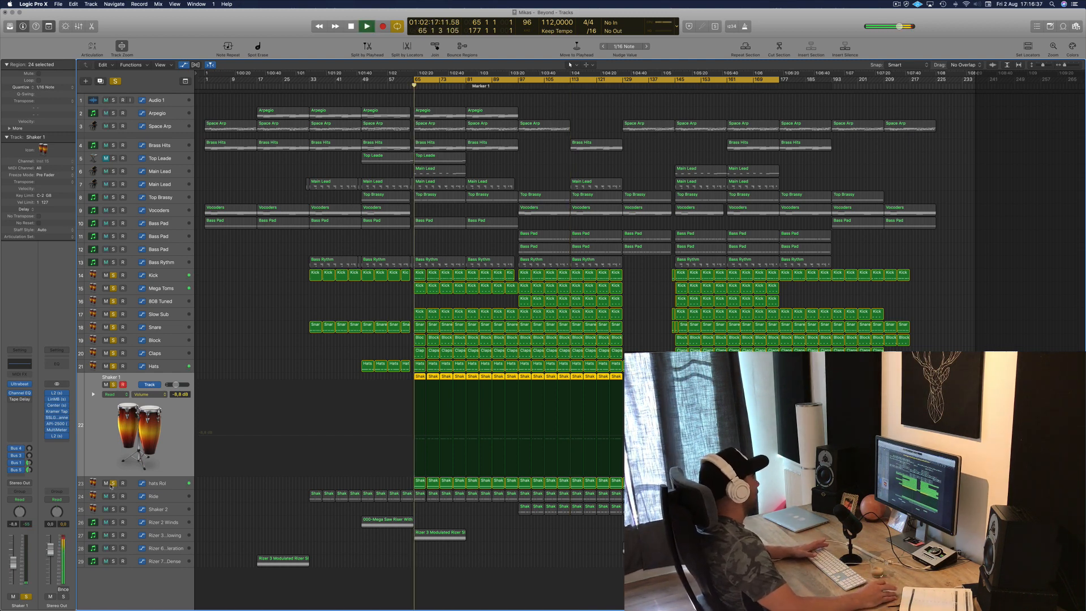
left_click(164, 483)
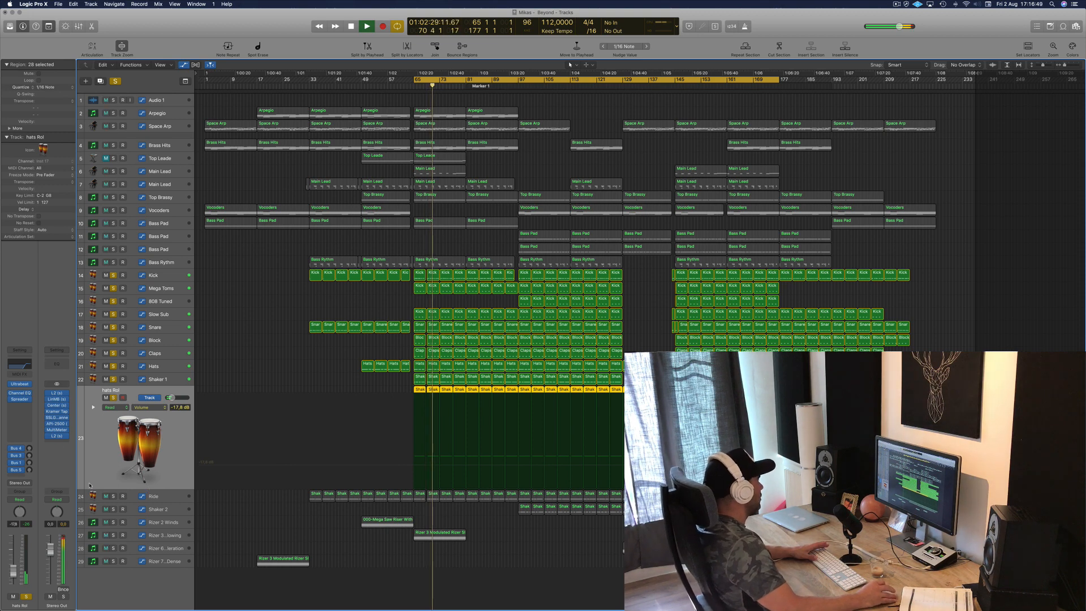
- Solo the Ride track with the other drums and raise its volume fader during playback, stopping when done
left_click(176, 498)
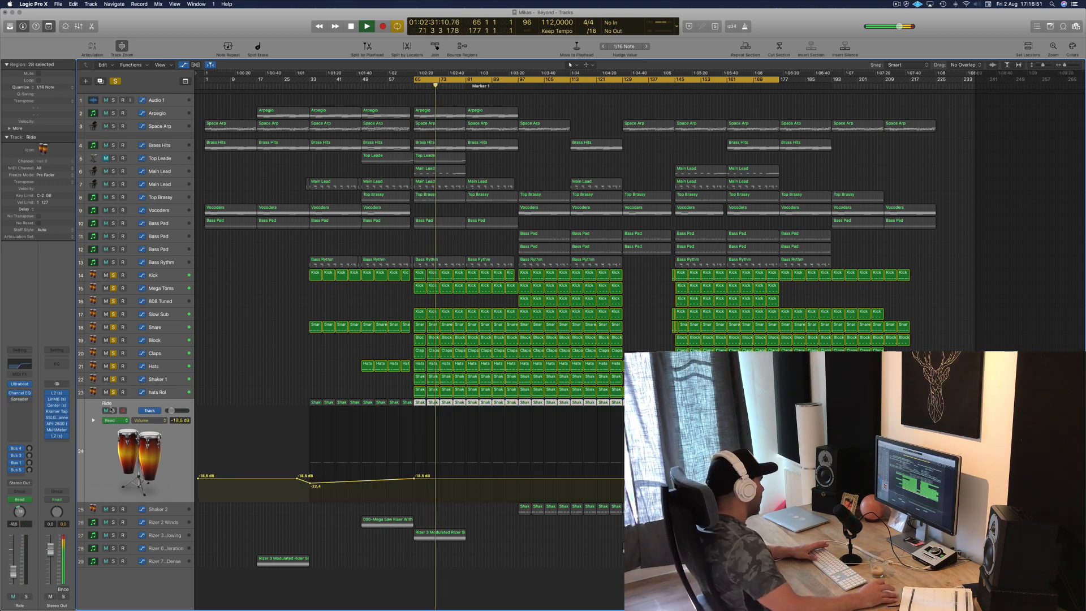
key("s")
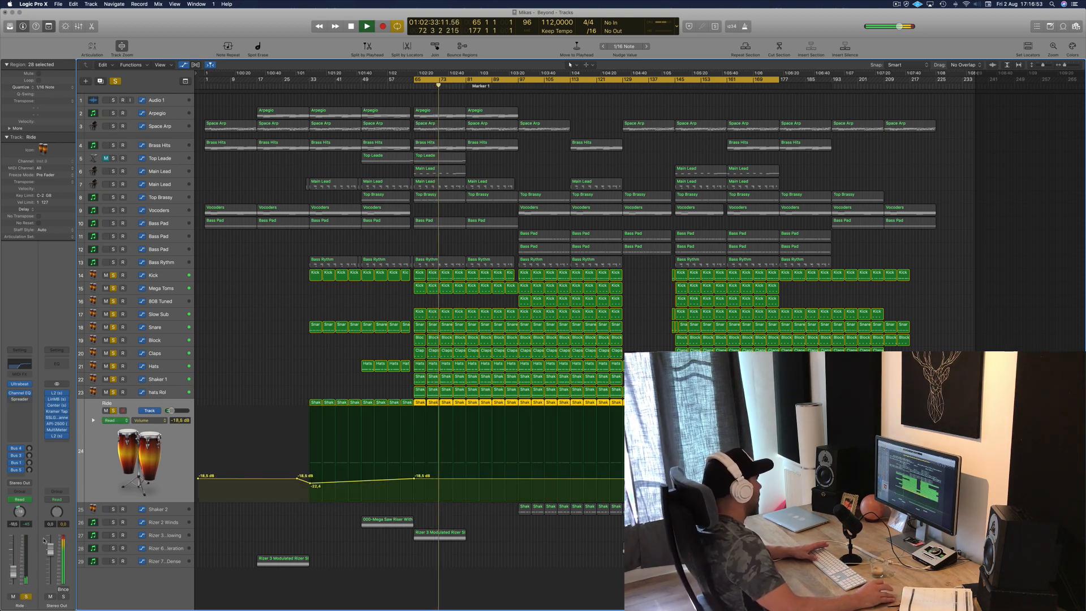
left_click_drag(11, 580, 12, 562)
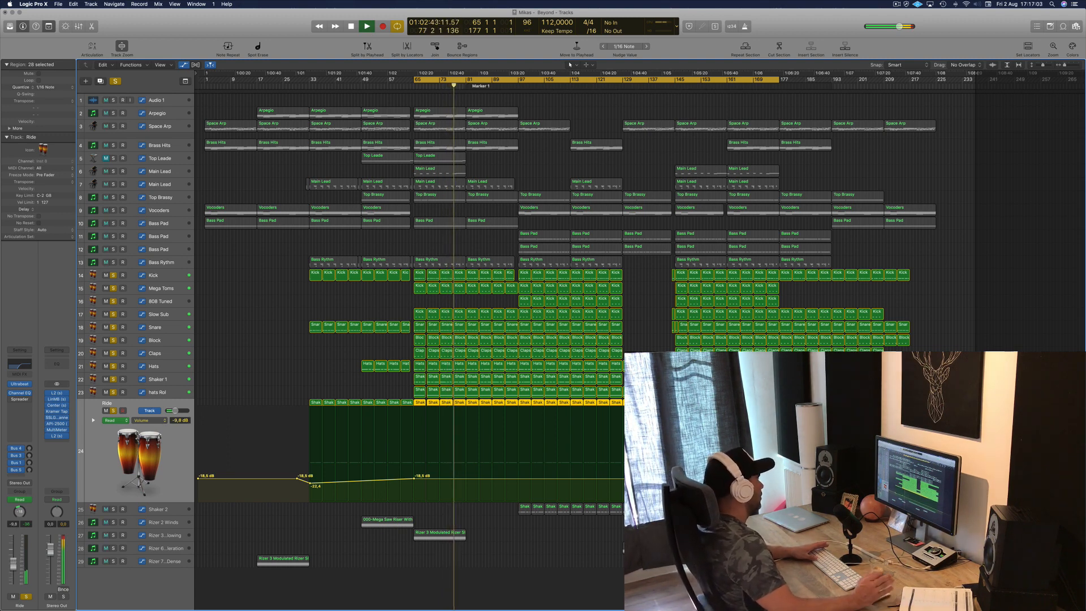
key("space")
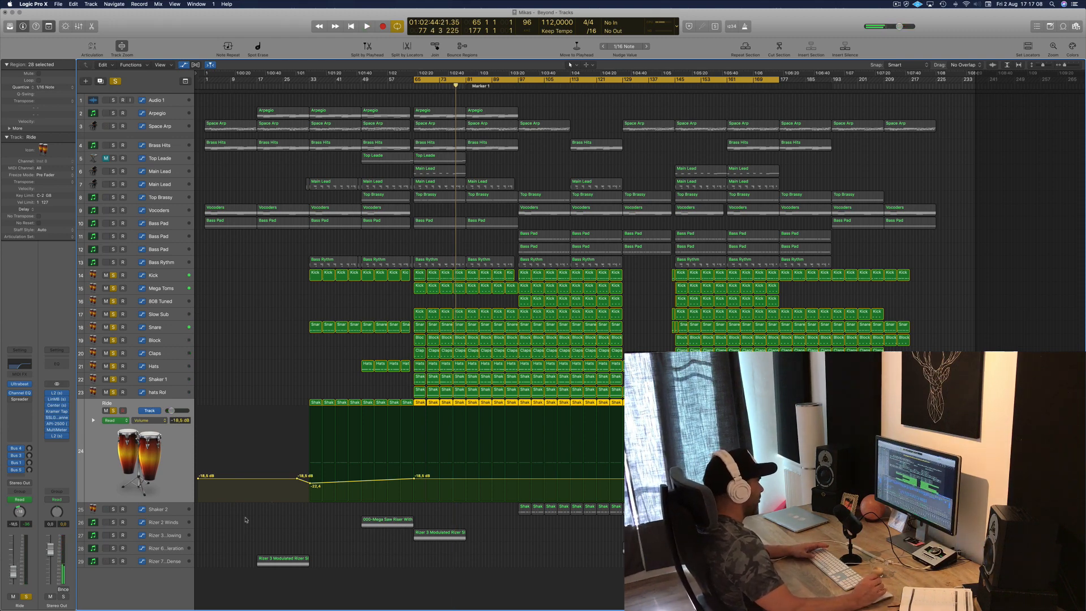
- Show the mixer and the Stereo Out plug-in windows, and close the Analyzer and Kramer Tape windows
key("x")
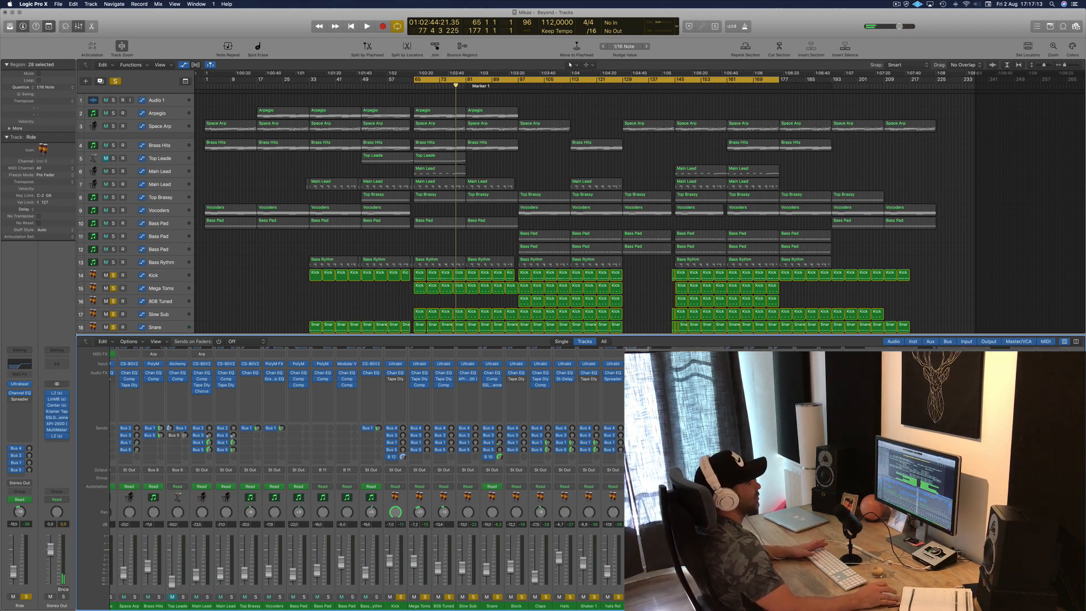
key("v")
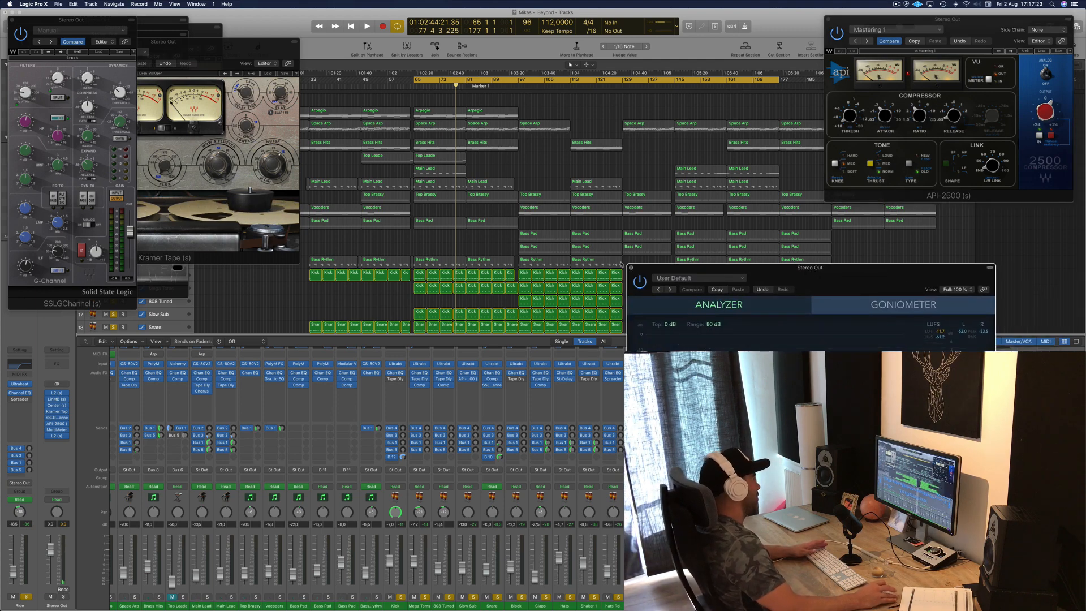
key("super+w")
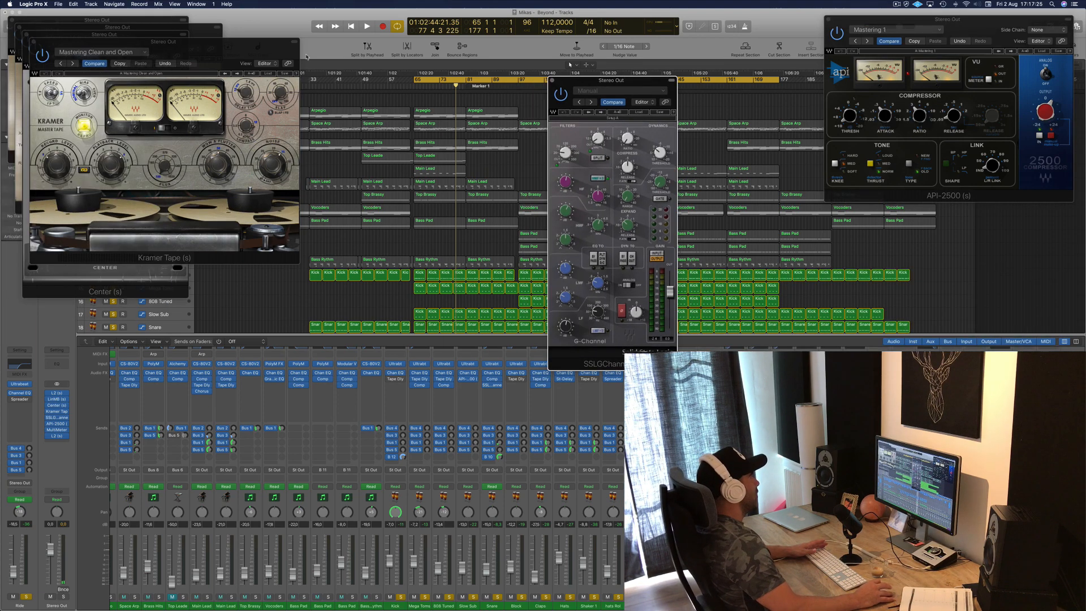
left_click_drag(730, 49, 659, 16)
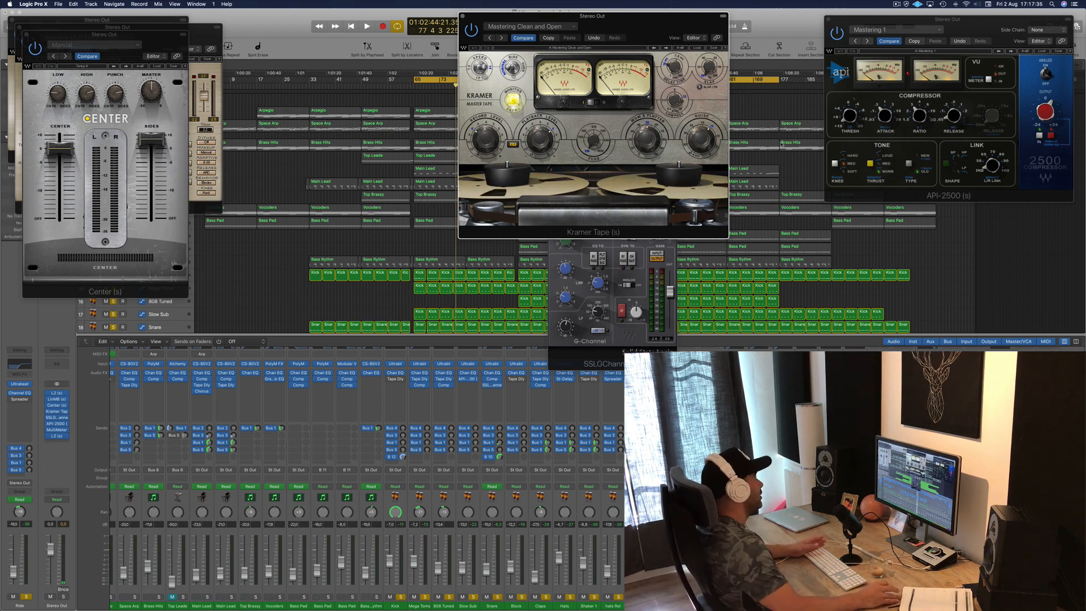
left_click(461, 16)
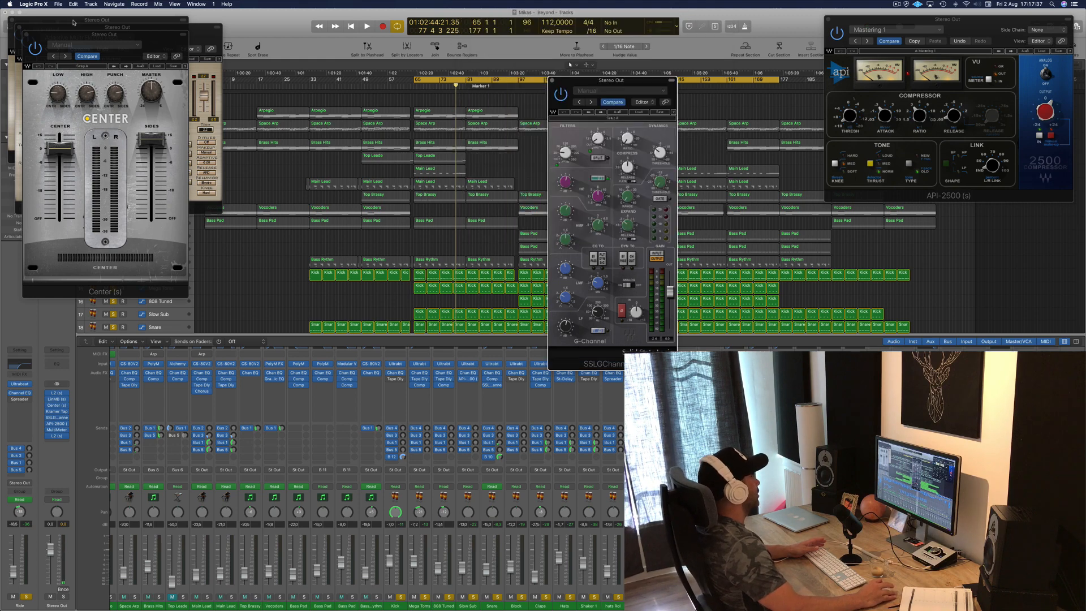
- Close the Stereo Out's LinMB, Center and SSLGChannel plug-in windows, moving them apart to reach each one
left_click_drag(41, 32, 171, 55)
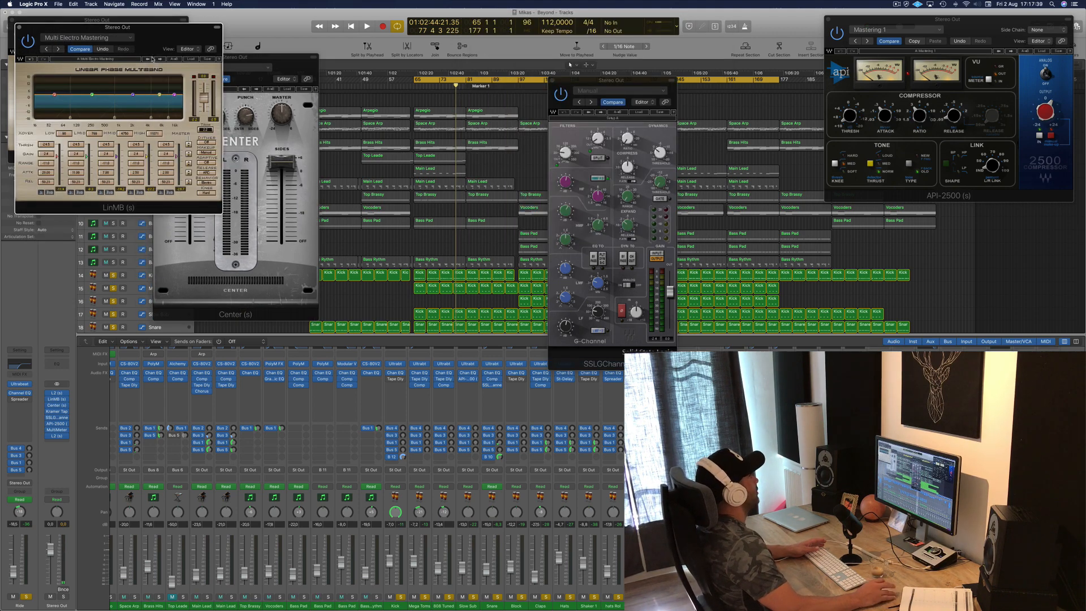
left_click(15, 25)
left_click(14, 24)
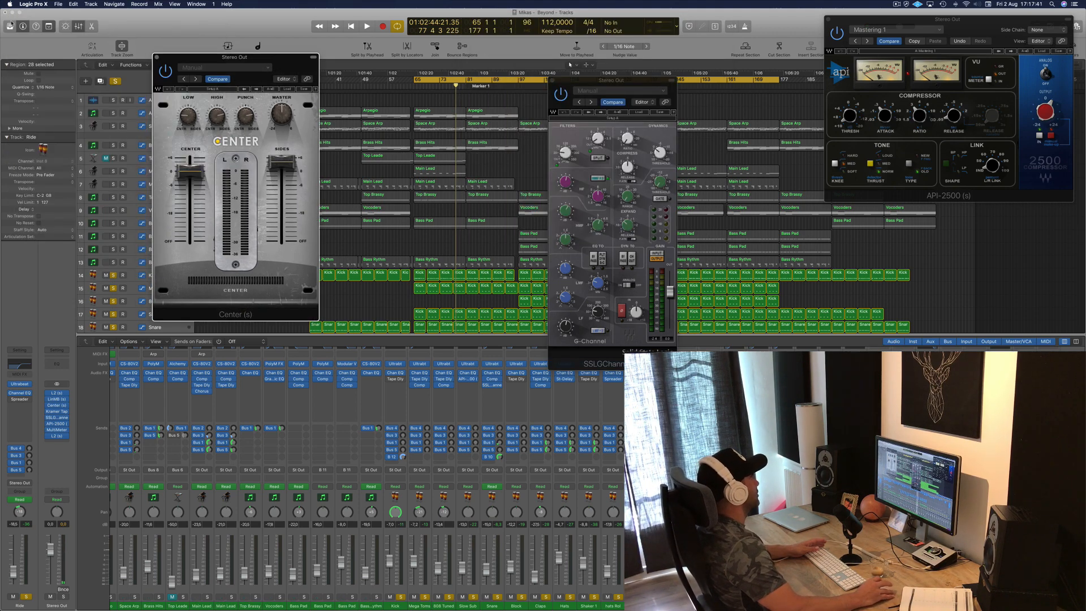
left_click(157, 58)
left_click_drag(589, 80, 566, 81)
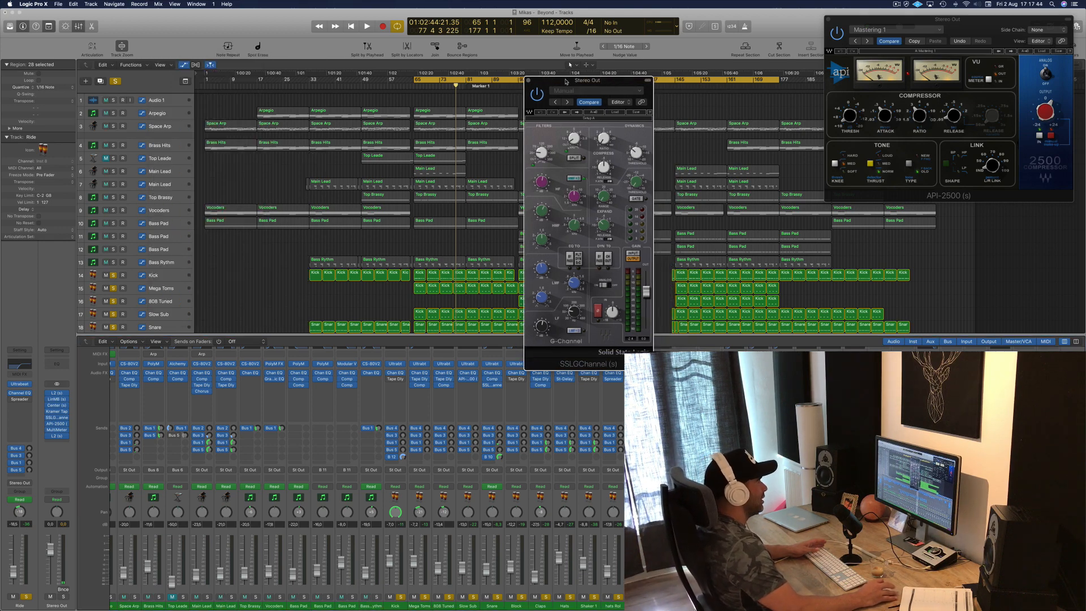
left_click(529, 81)
- Move the API-2500 window aside, play the cycled section from bar 65 and close the API-2500 window
left_click_drag(978, 29, 887, 17)
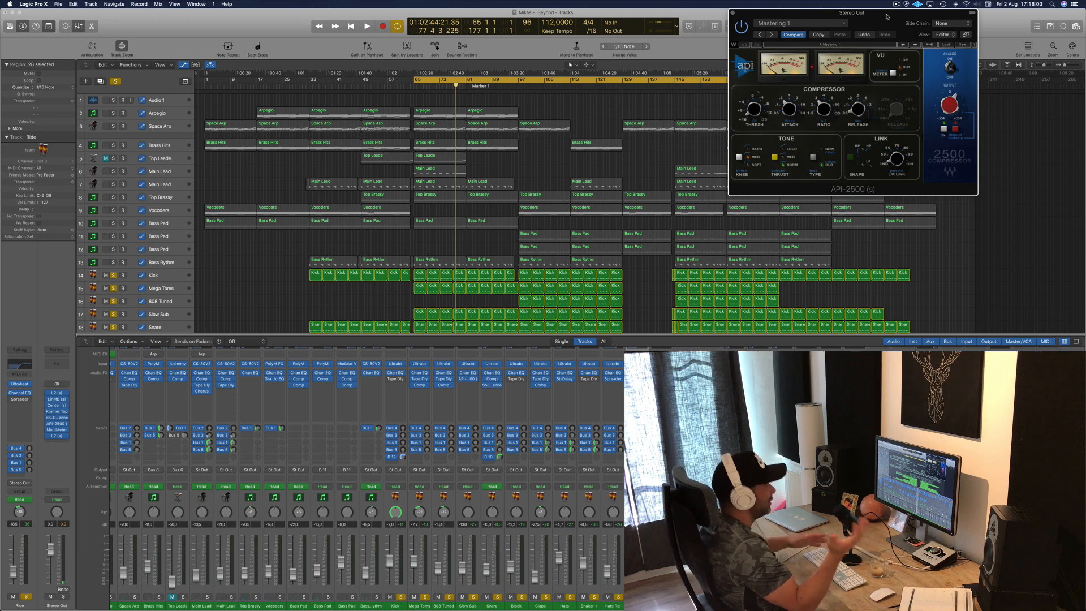
left_click_drag(867, 17, 841, 18)
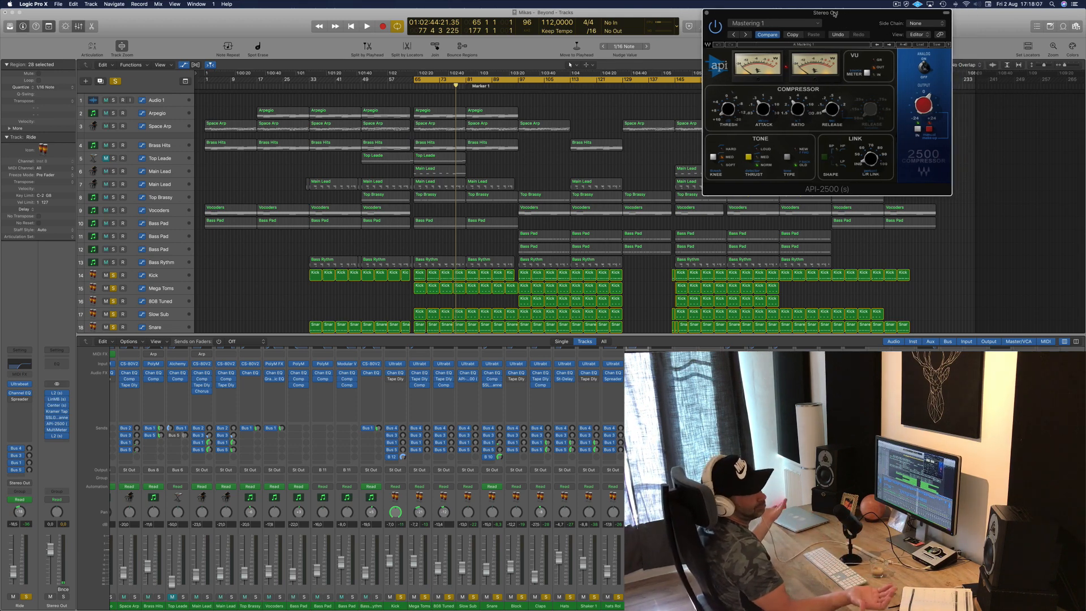
key("space")
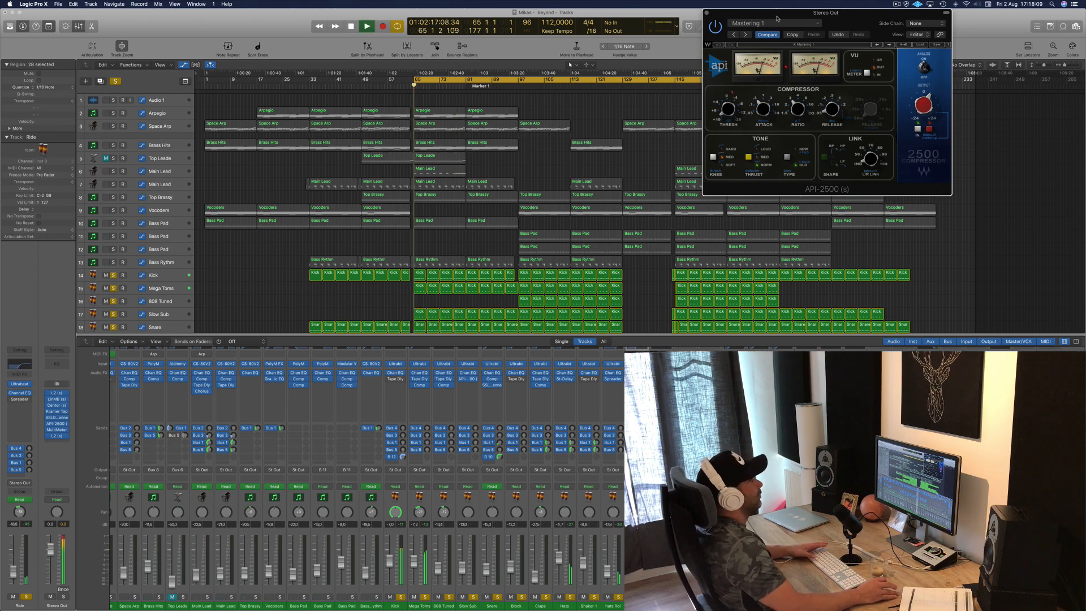
left_click_drag(762, 14, 679, 15)
left_click(624, 12)
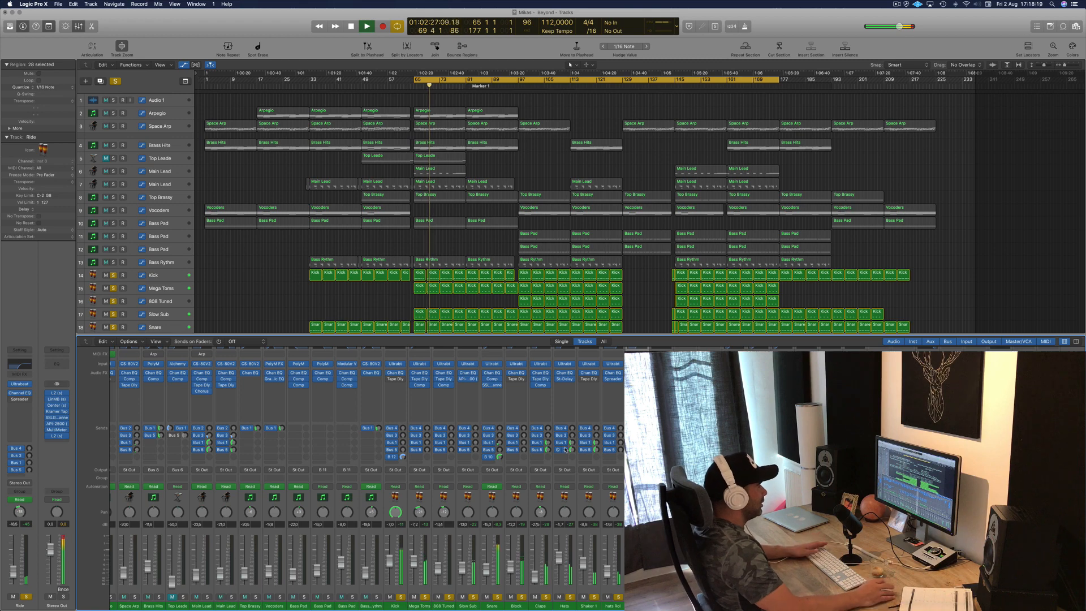
- Deselect all regions, hide the mixer and move the start of the cycle range to bar 97
left_click(259, 268)
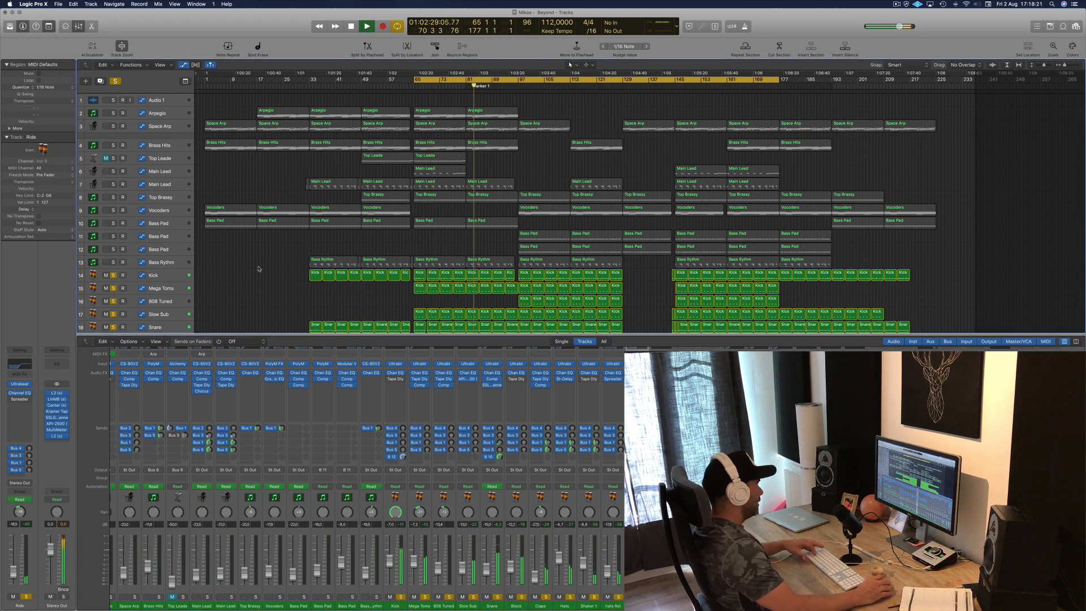
key("z")
key("x")
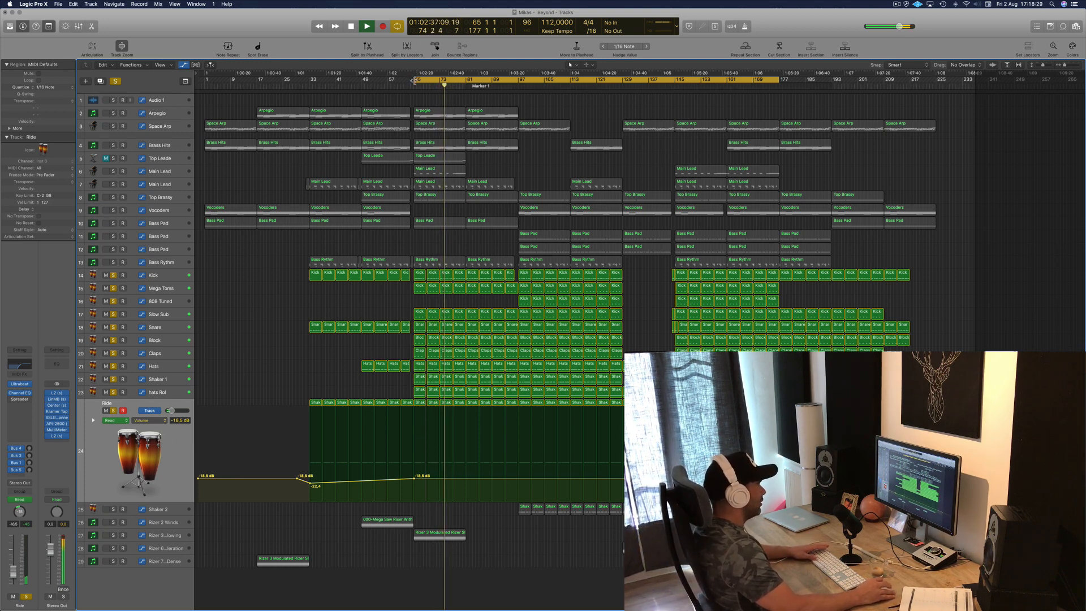
left_click_drag(416, 79, 519, 83)
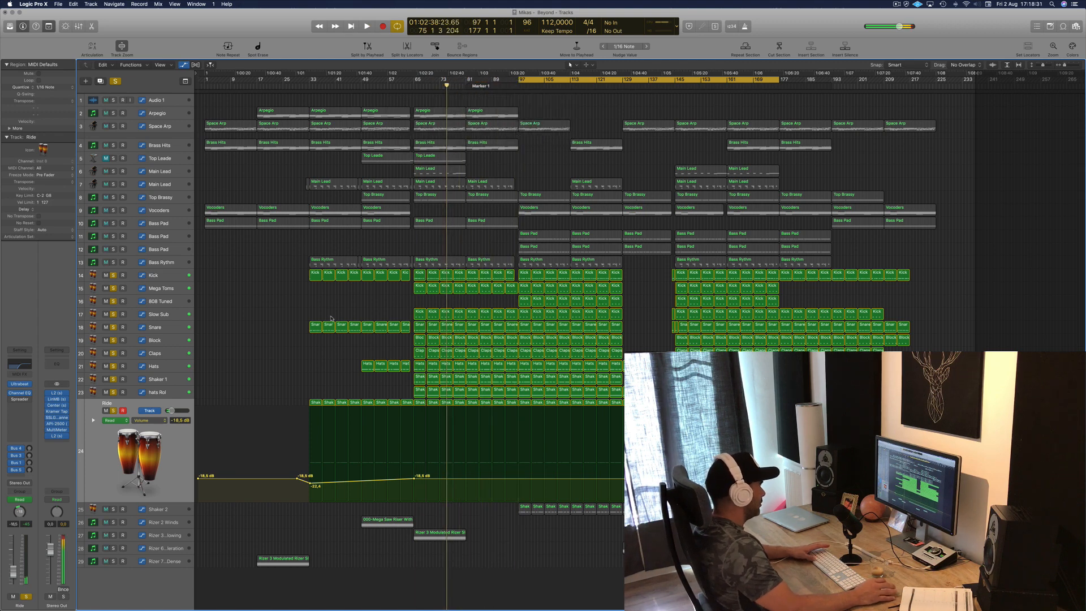
- Solo the Shaker 2 track with the other drums and raise its volume to -11.8 dB, stopping playback when done
left_click(109, 518)
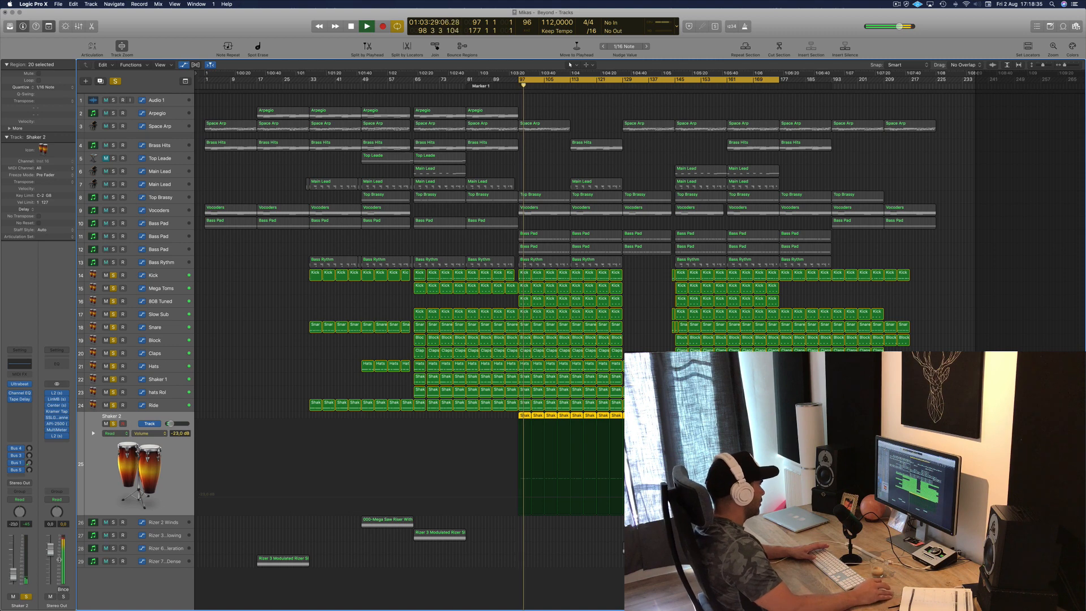
mouse_move(13, 576)
left_mouse_down()
mouse_move(14, 559)
mouse_move(13, 571)
left_mouse_up()
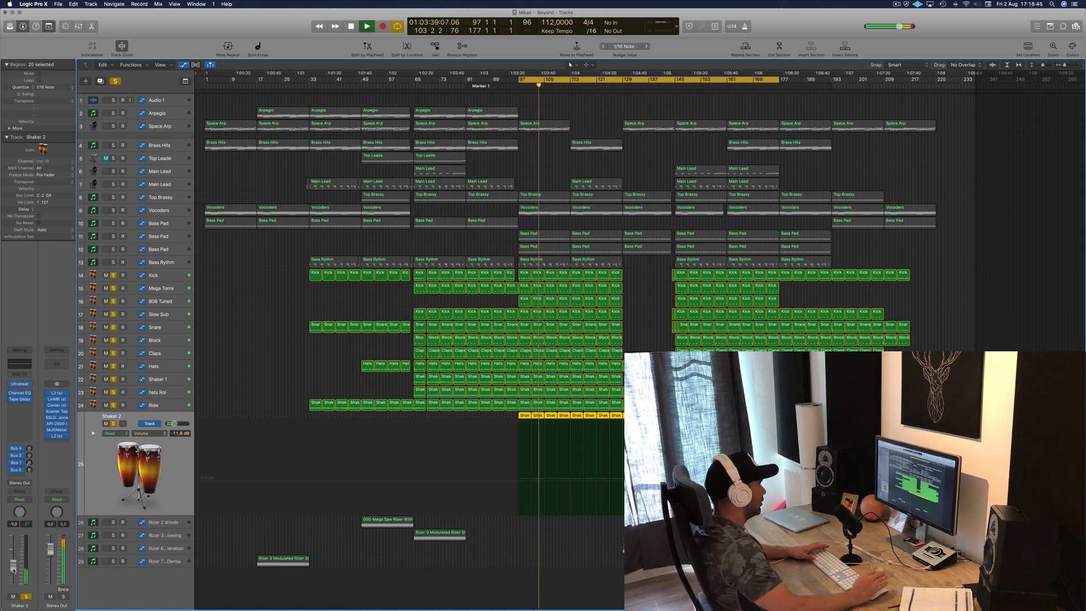
key("space")
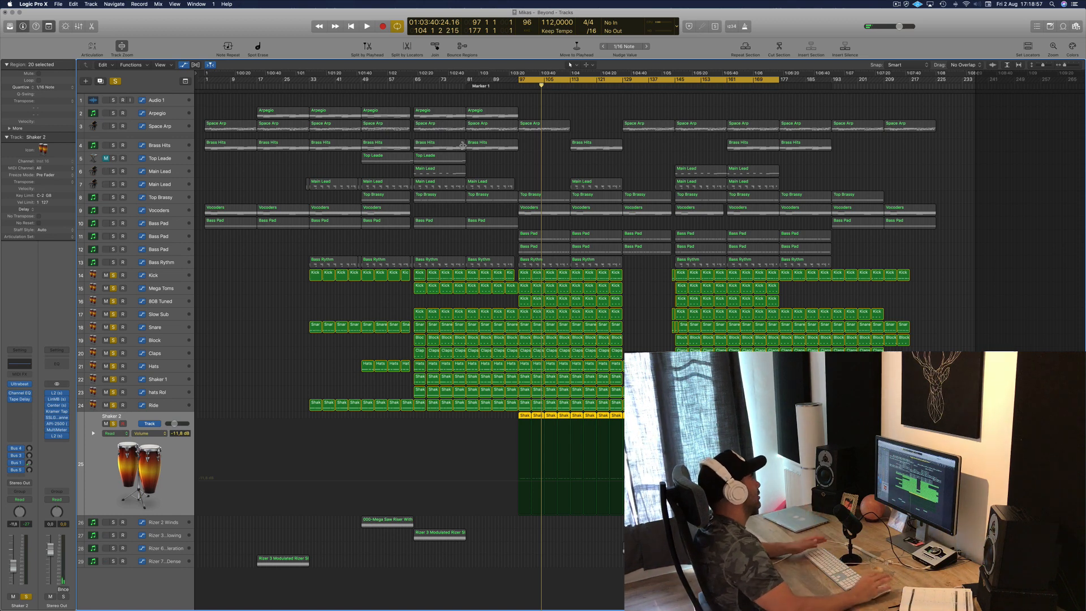
- Deselect all regions, play from bar 97 and solo the Bass Rythm track together with the drums
left_click(268, 249)
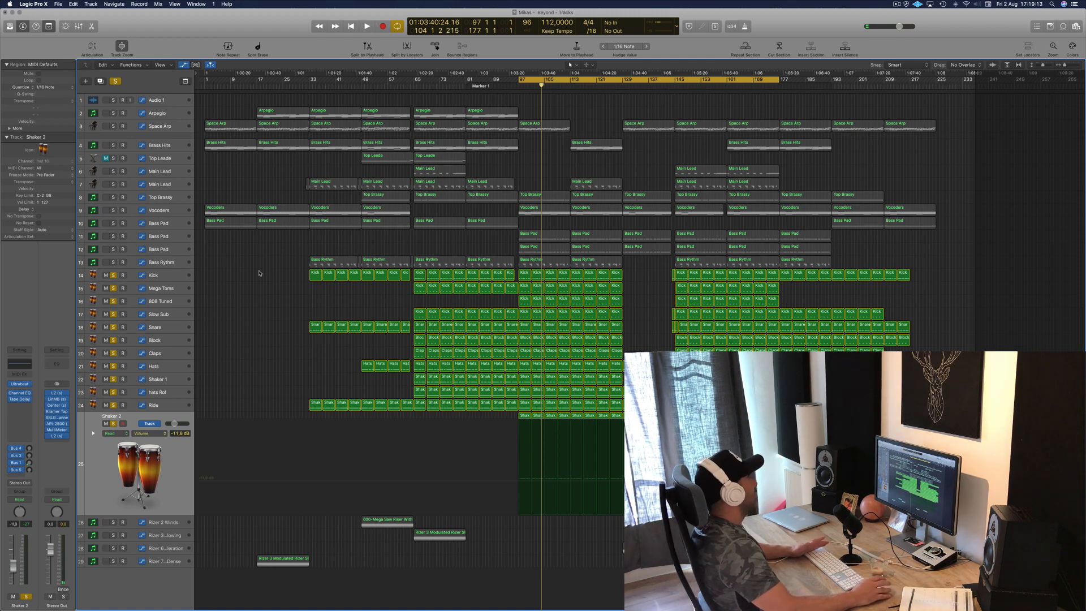
key("space")
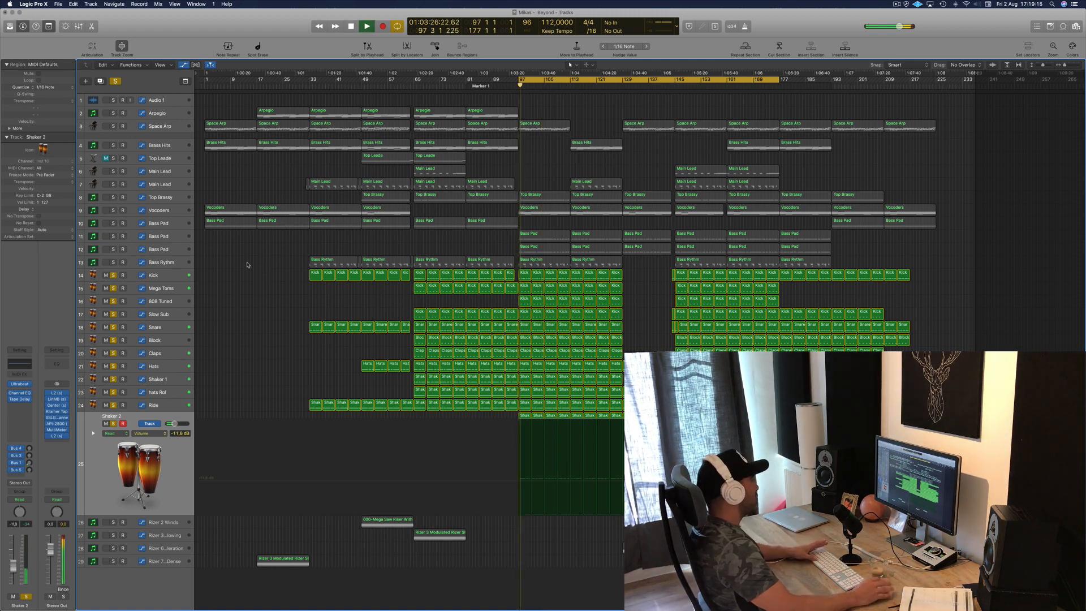
left_click(113, 263)
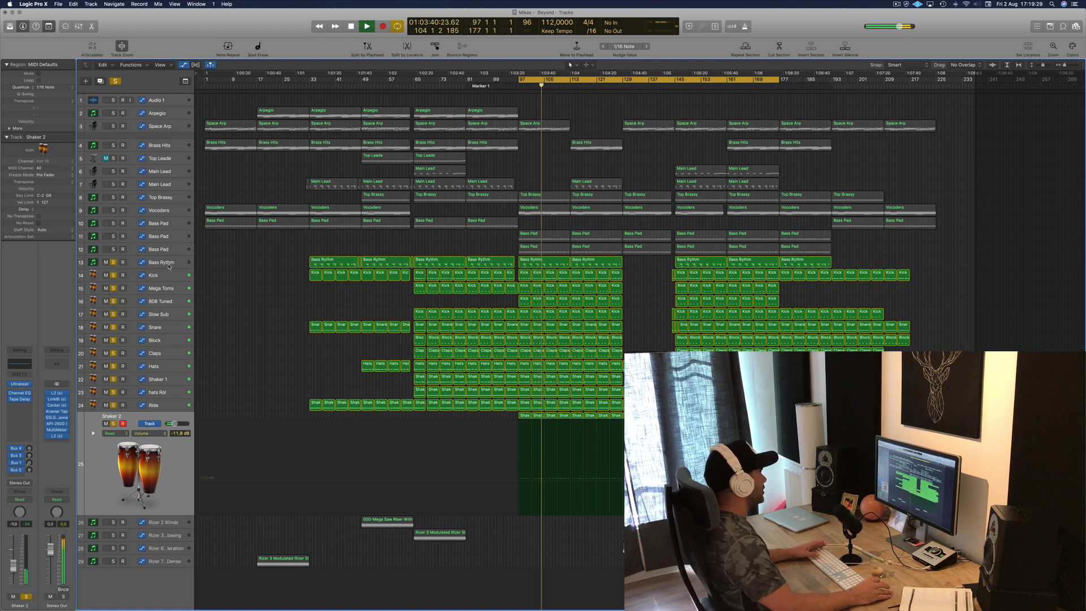
key("space")
key("space")
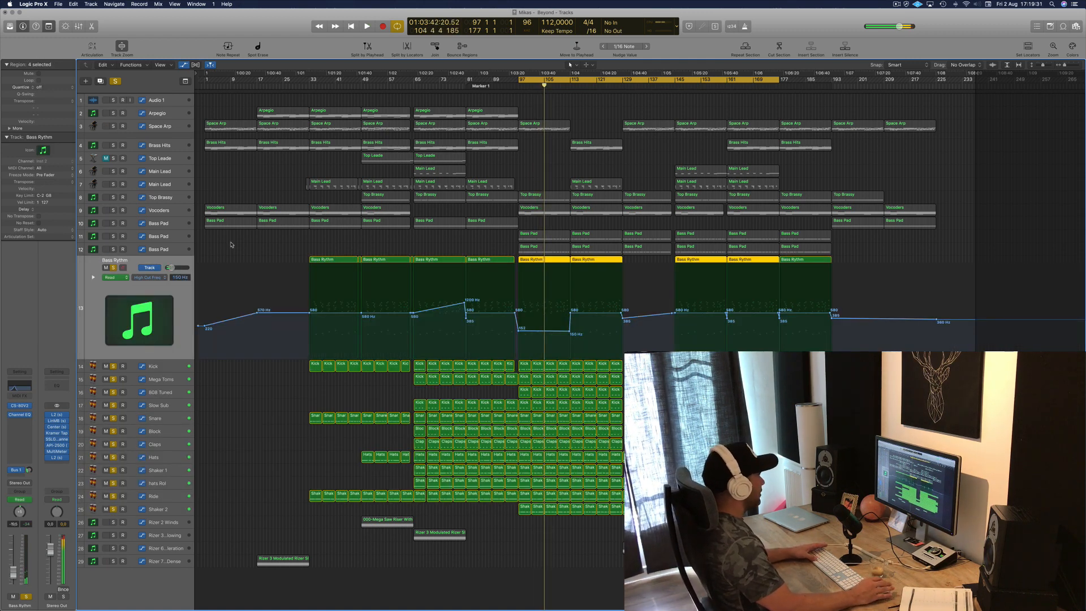
- Solo the Bass Pad tracks 12 and 11 along with the drums, replaying the section from bar 97
left_click(113, 249)
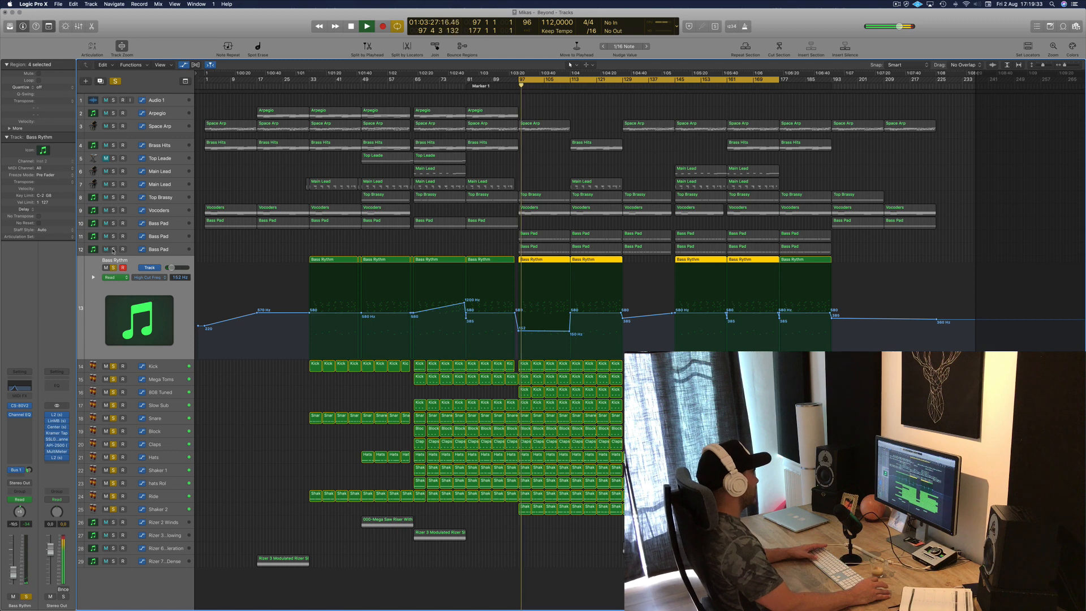
left_click(171, 252)
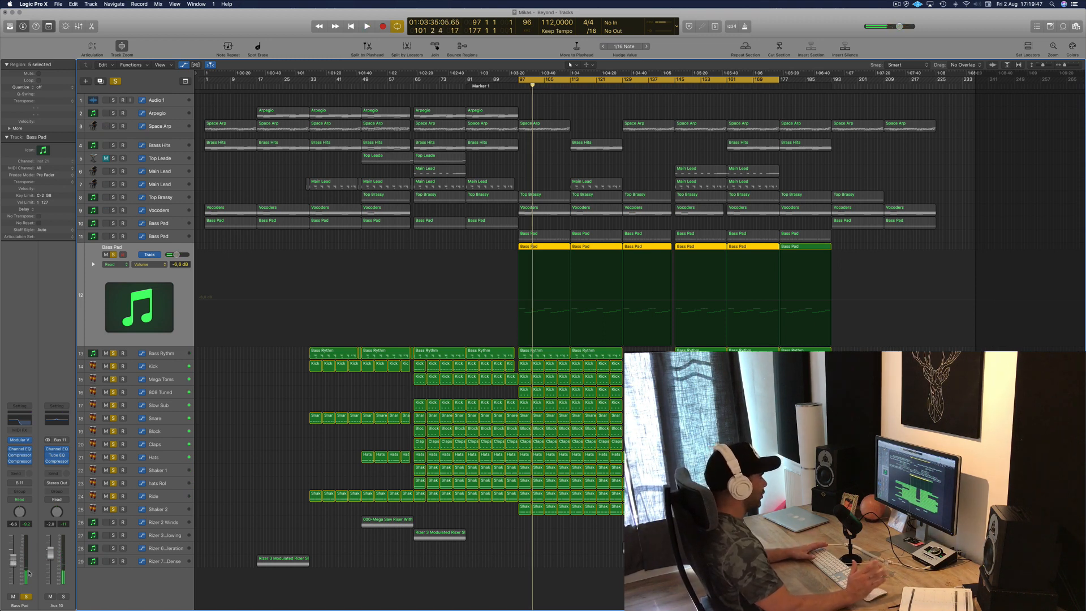
key("shift+space")
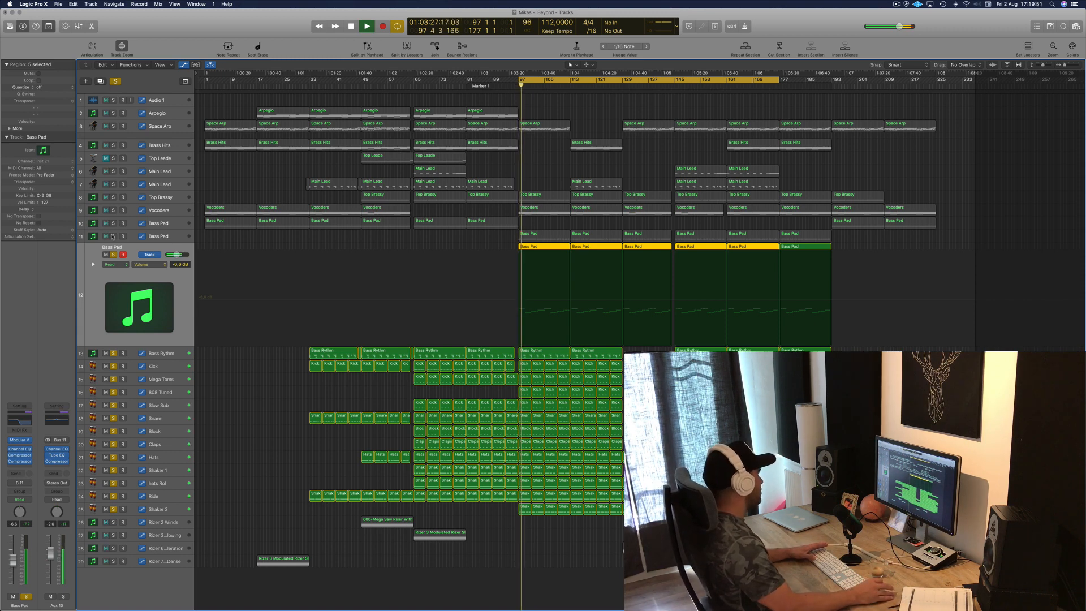
key("shift+space")
left_click(166, 236)
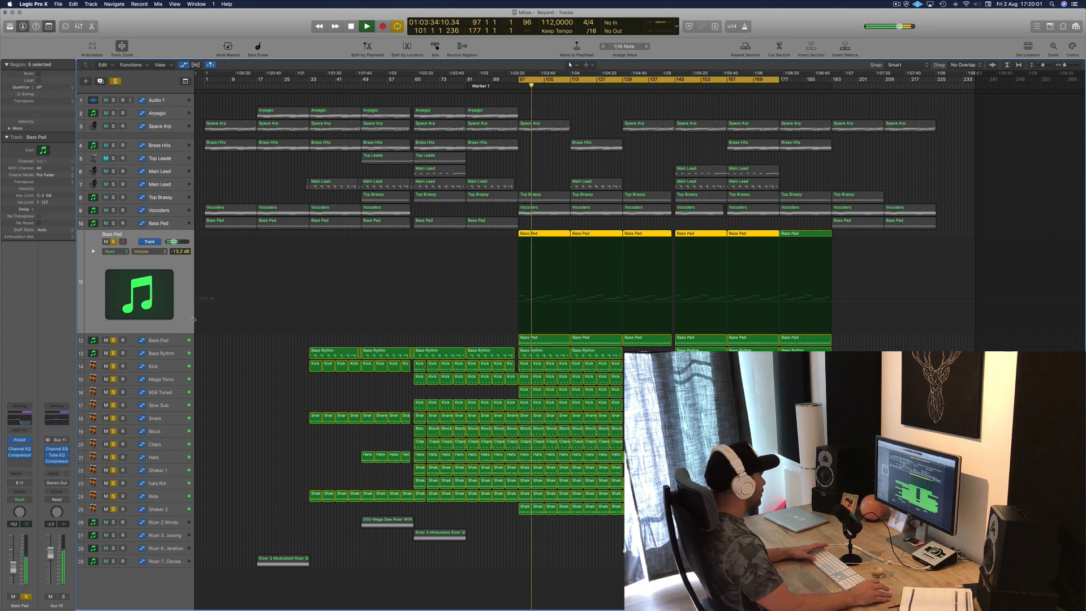
- Mute and unmute the Bass Pad on track 12 to compare the sound, and select the Bass Pad on track 11
left_click(175, 340)
left_click(105, 254)
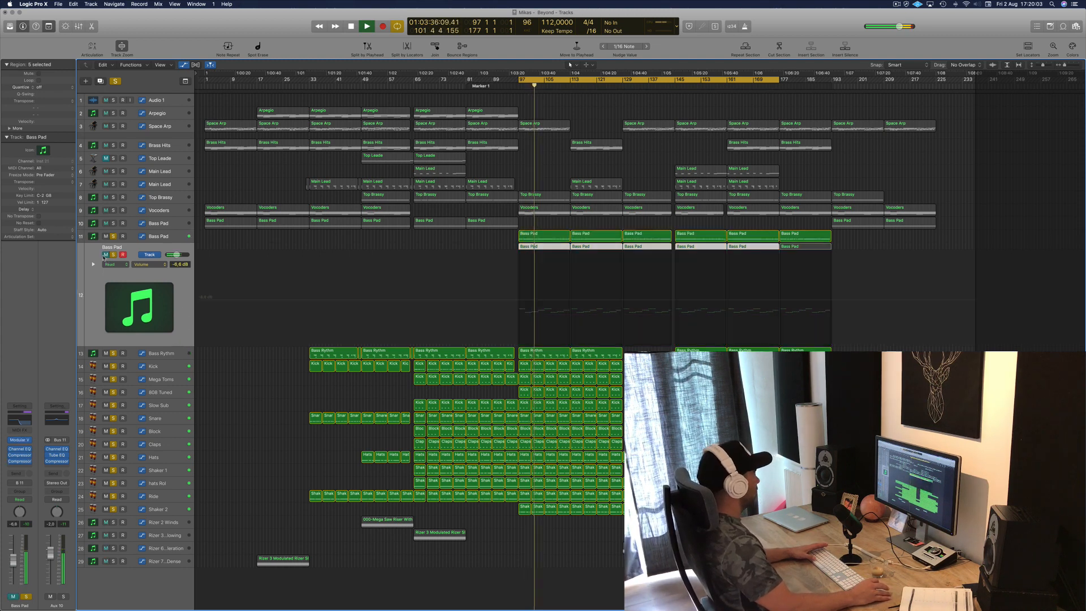
left_click(105, 255)
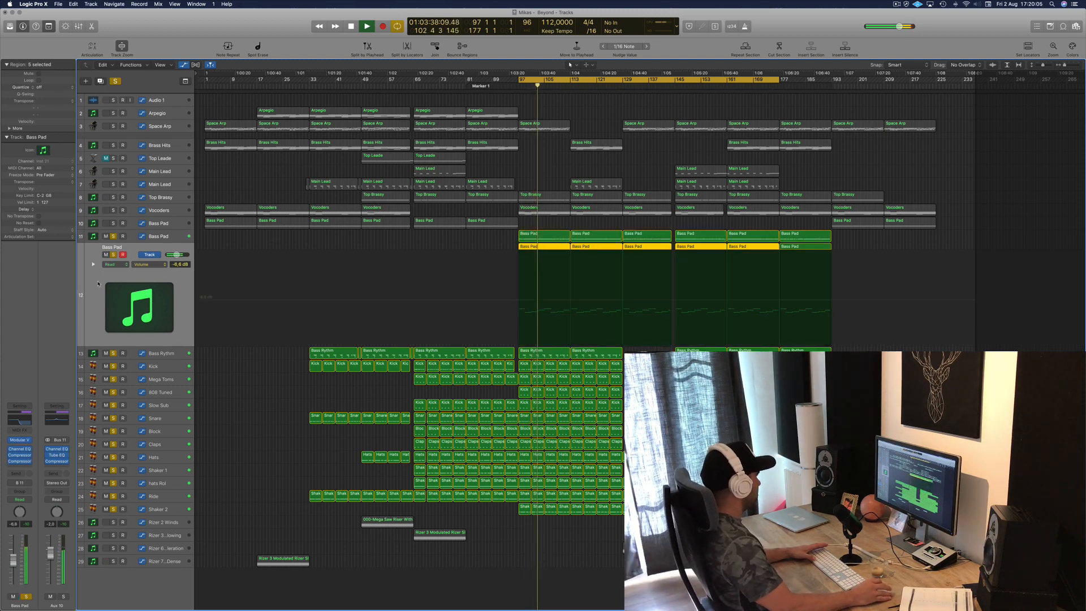
left_click(168, 236)
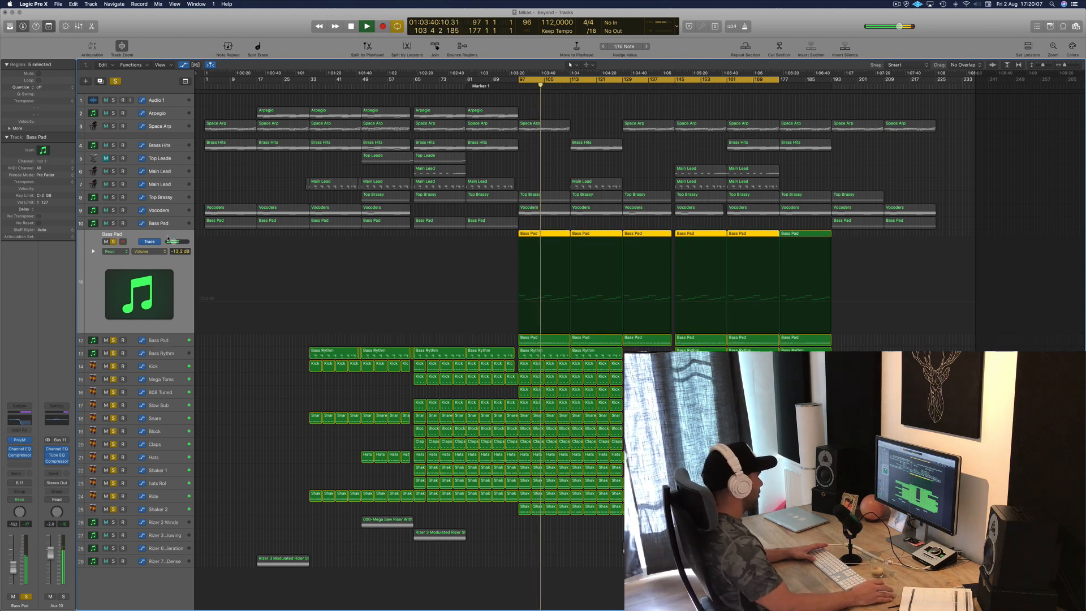
- Add the Vocoders track to the soloed drums, bass and pads, and replay the section from bar 97
left_click(170, 223)
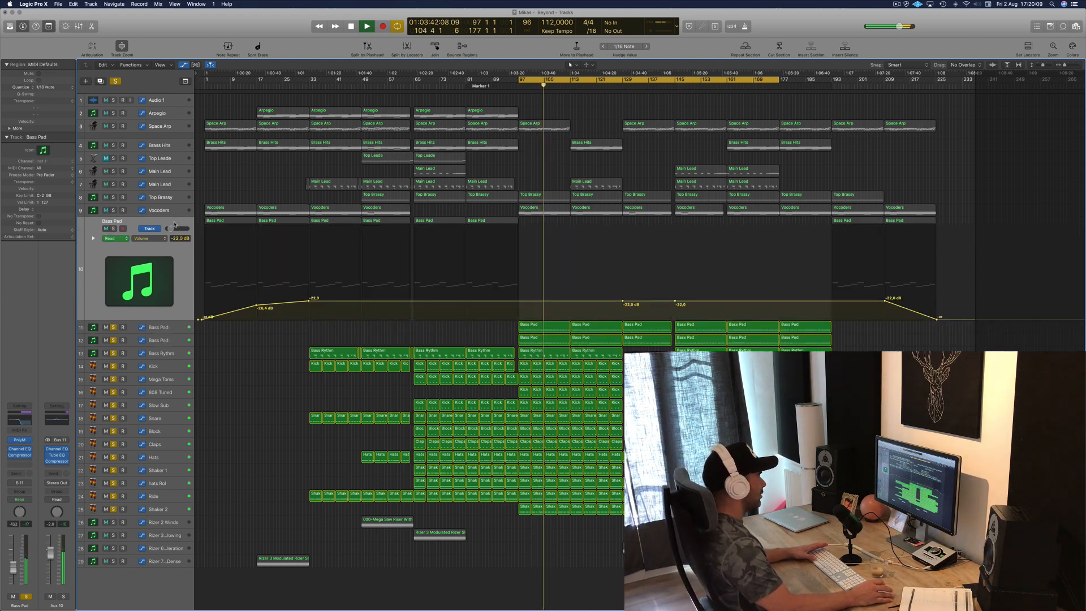
left_click(170, 209)
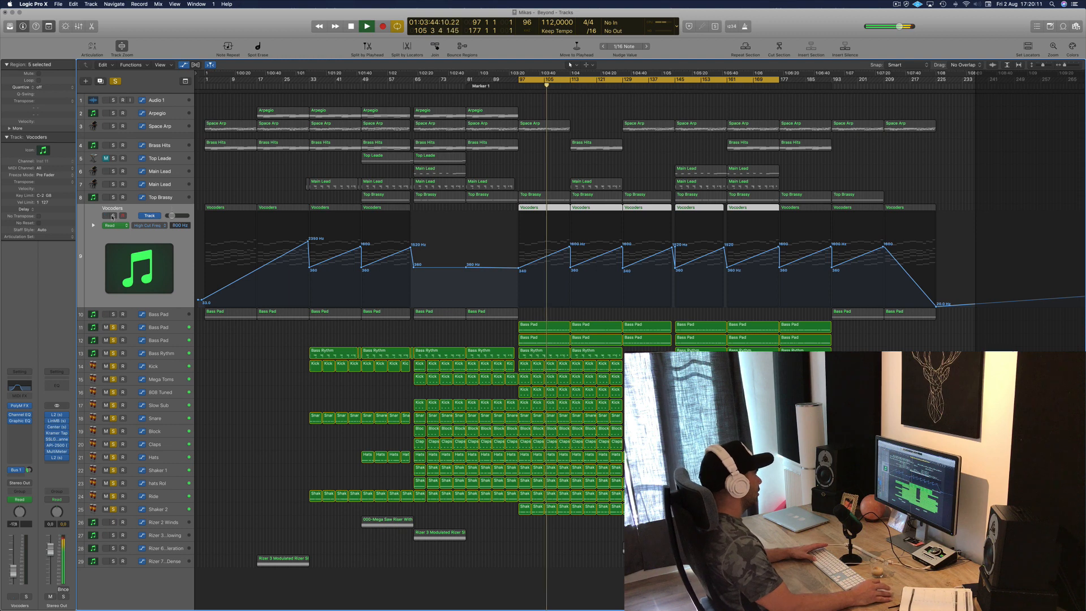
left_click(113, 216)
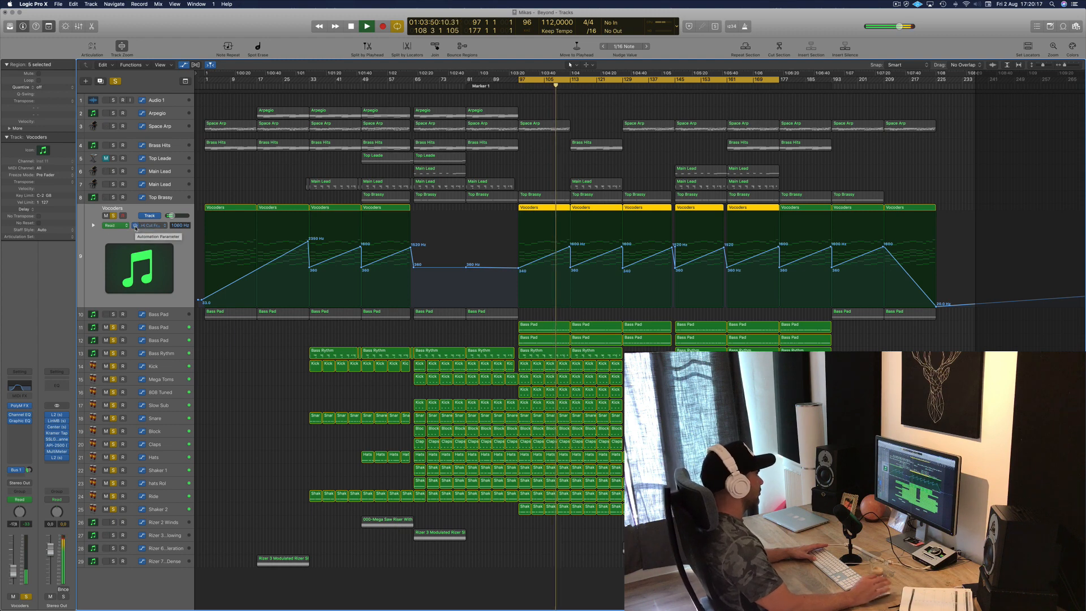
key("shift+space")
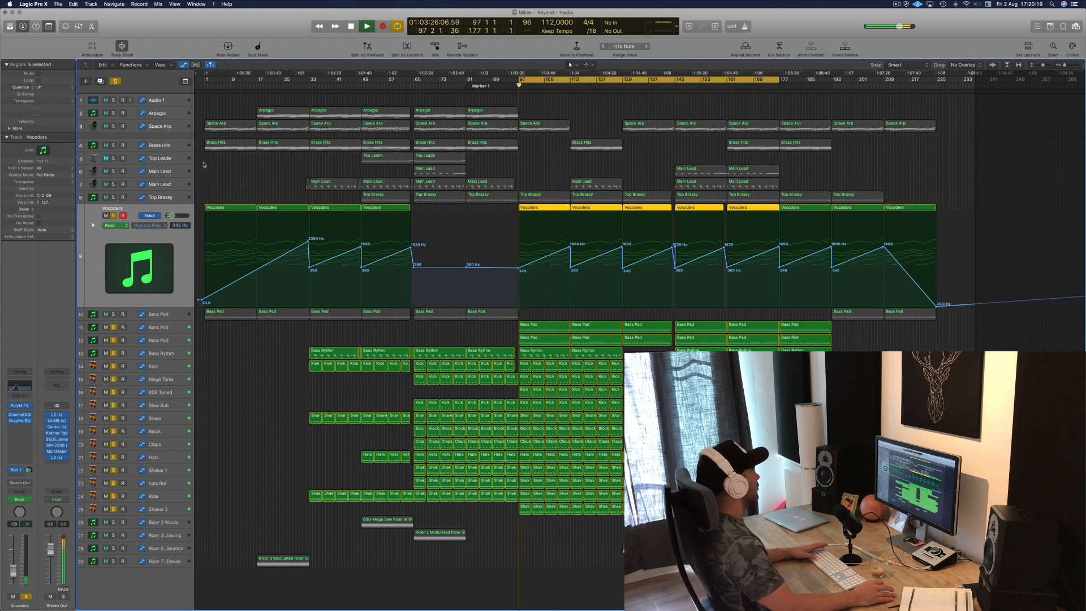
- Solo the Top Brassy track as well, replay from bar 97, select the track and stop playback
left_click(113, 197)
key("shift+space")
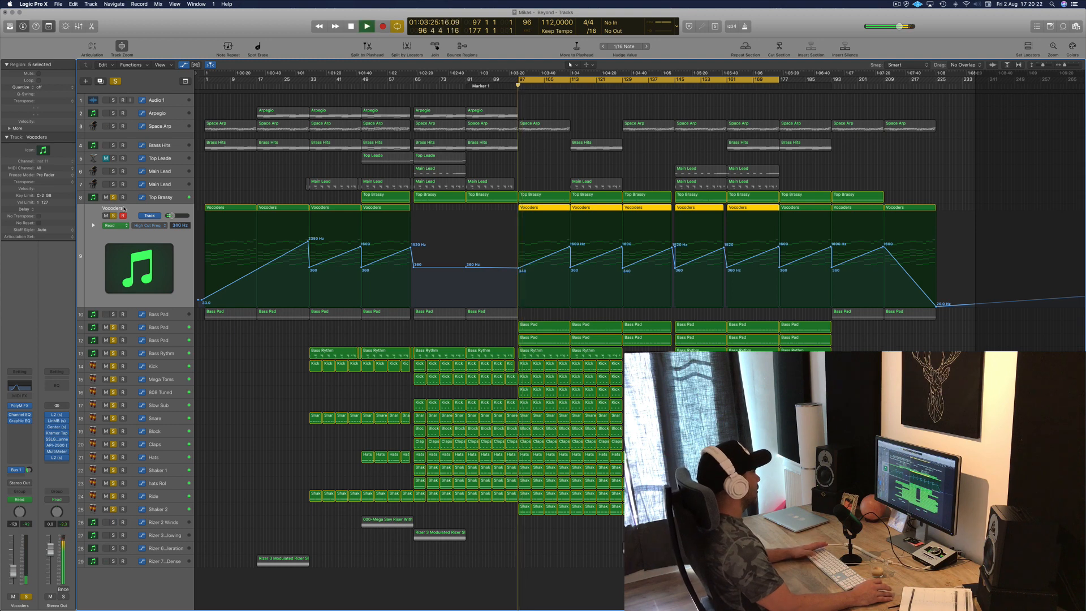
left_click(164, 198)
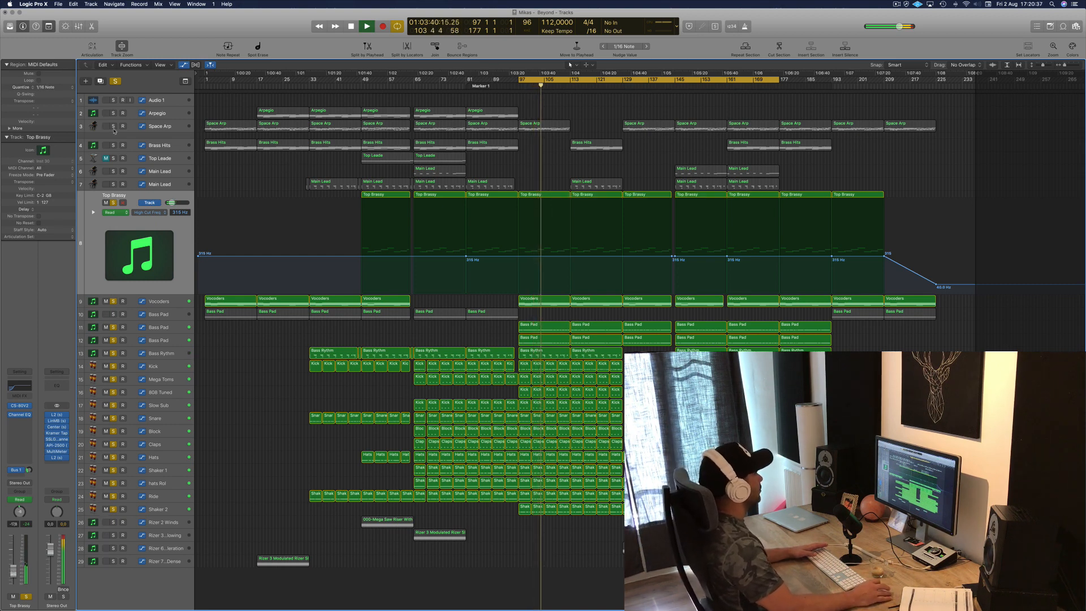
key("space")
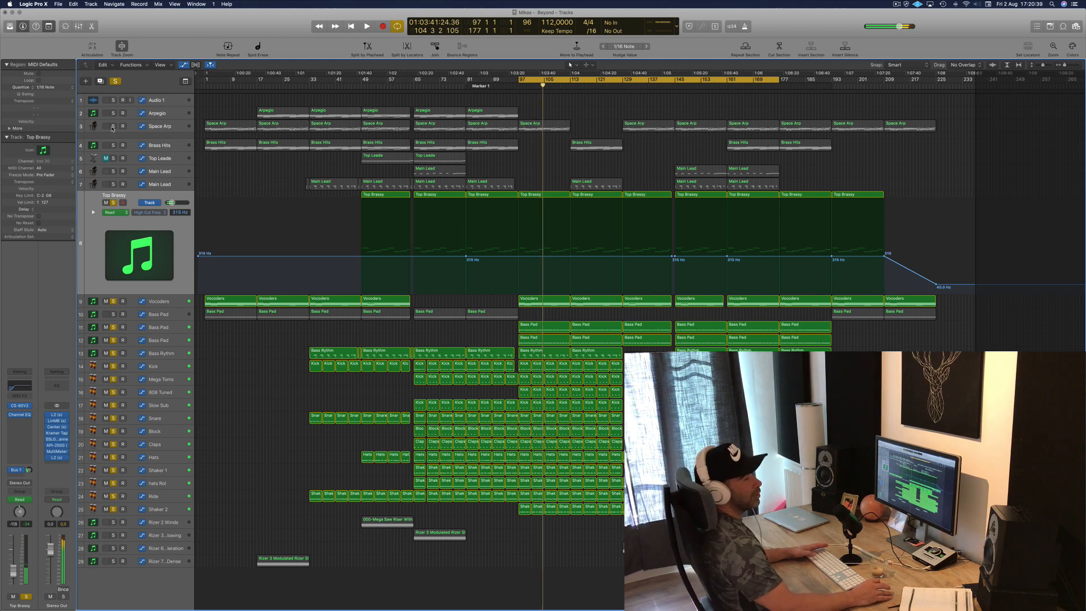
- Solo the Space Arp track with the others, play from bar 97 and clear all solos to hear the full mix
left_click(113, 126)
key("space")
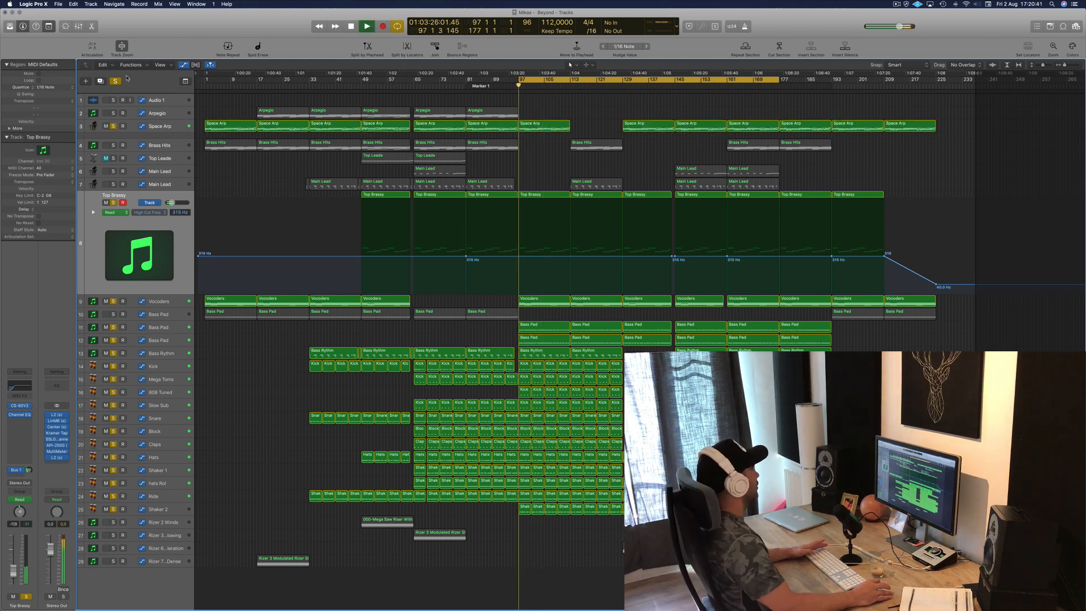
left_click(116, 80)
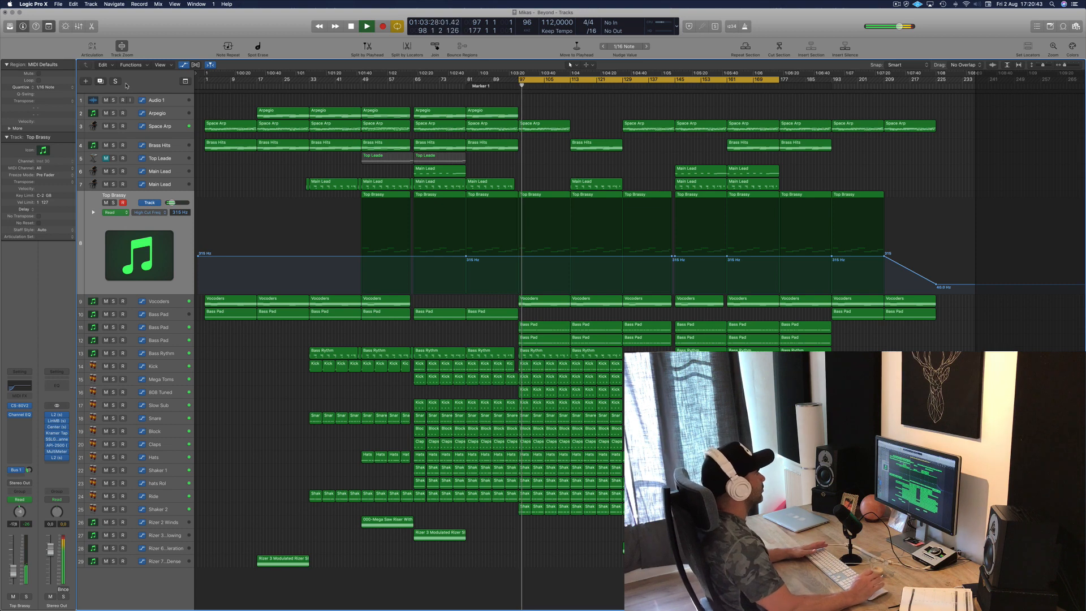
- Show the volume automation of the Space Arp track and inspect its points at bars 97 and 113
left_click(165, 127)
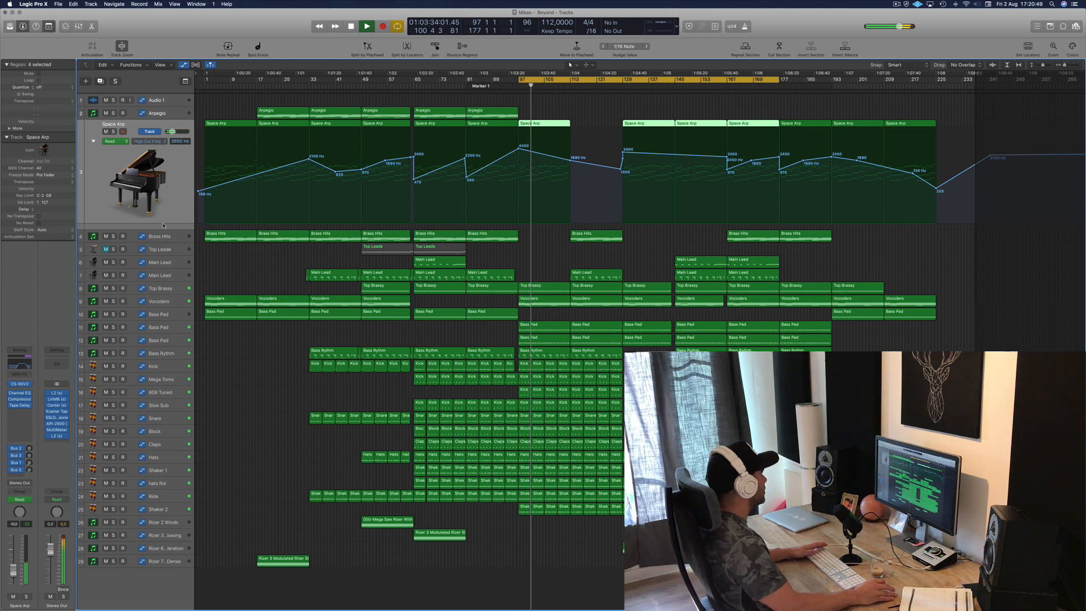
left_click(140, 141)
left_click(140, 142)
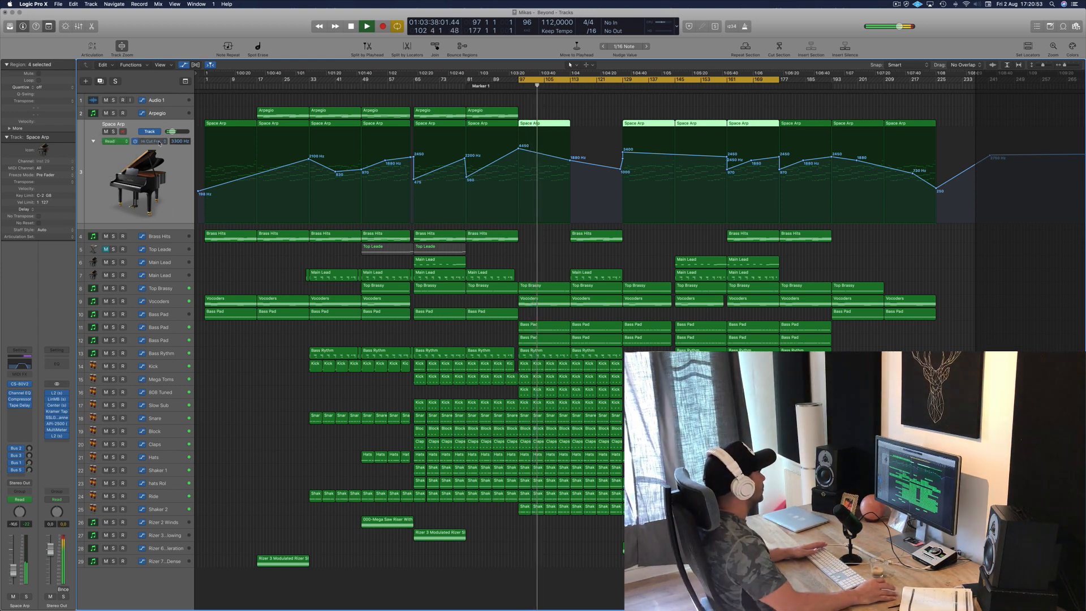
left_click(148, 140)
left_click(174, 133)
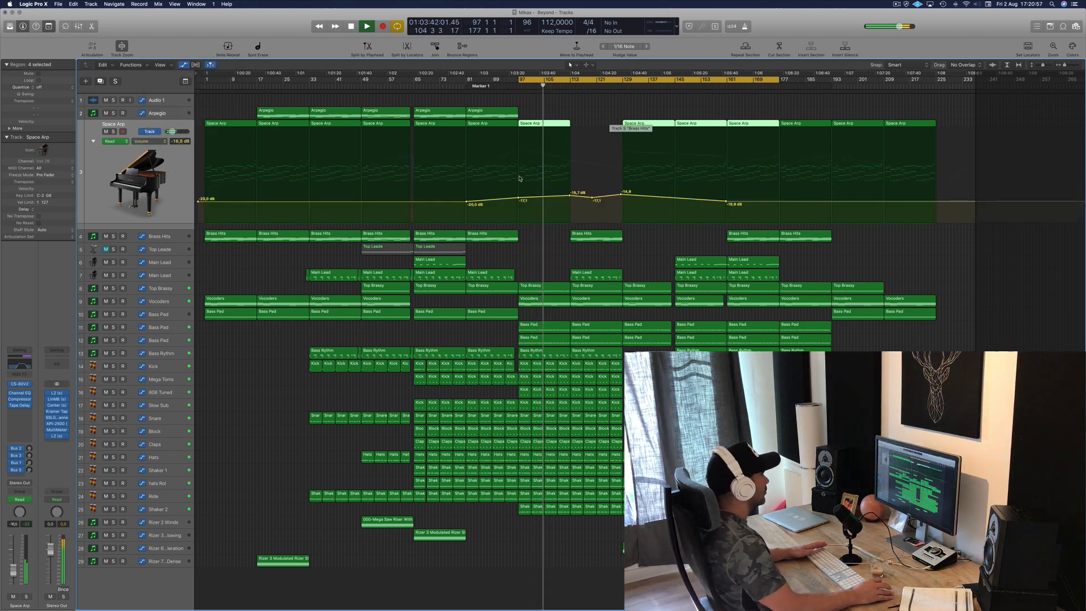
left_click_drag(518, 201, 519, 202)
left_click(570, 196)
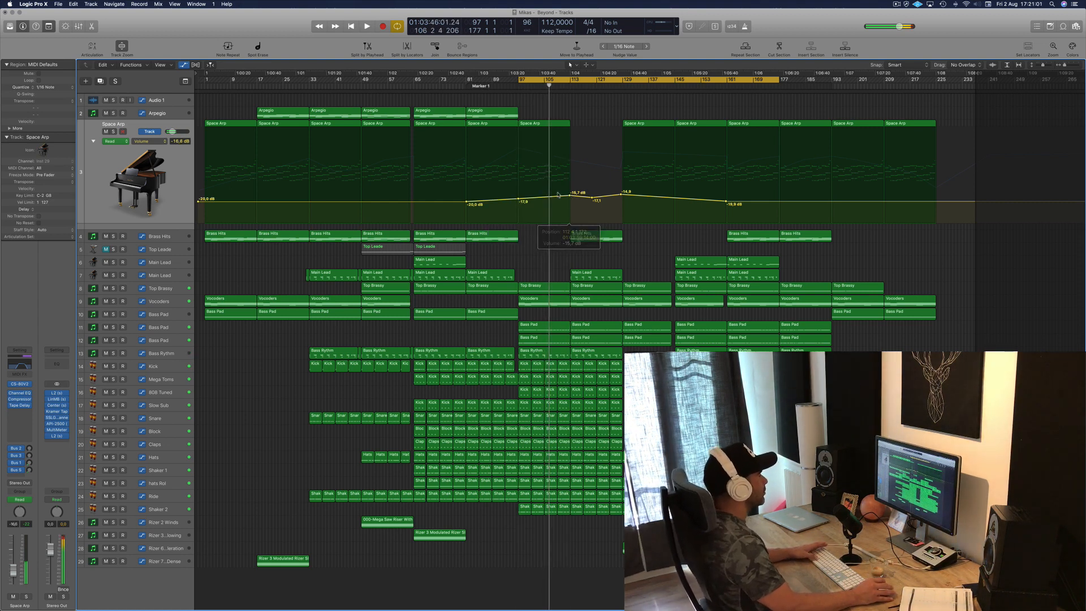
- Play the full mix from bar 97 in two short passes, stopping playback after each
key("space")
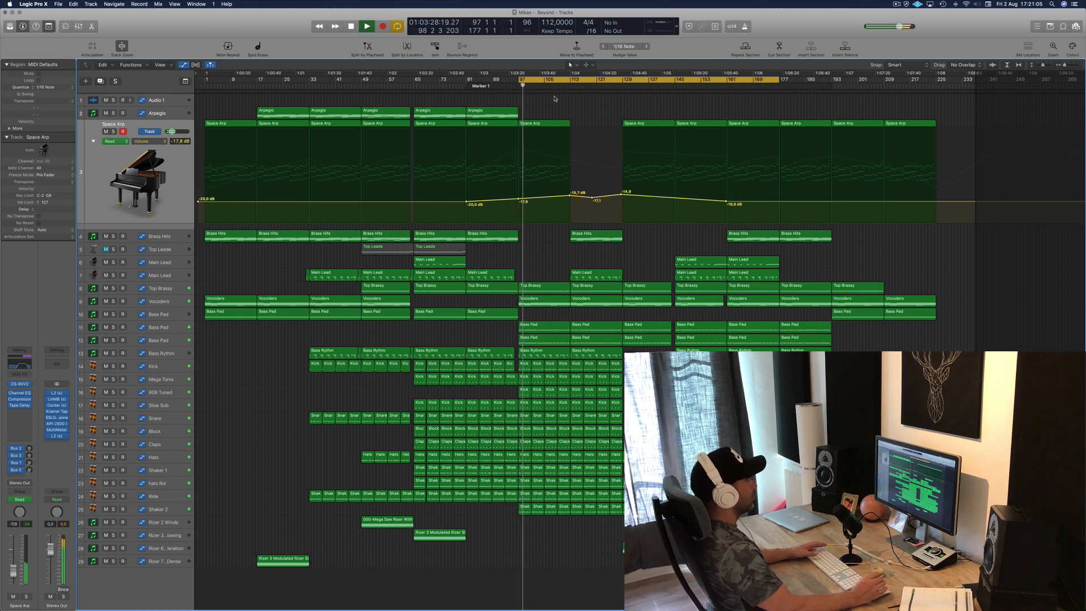
key("space")
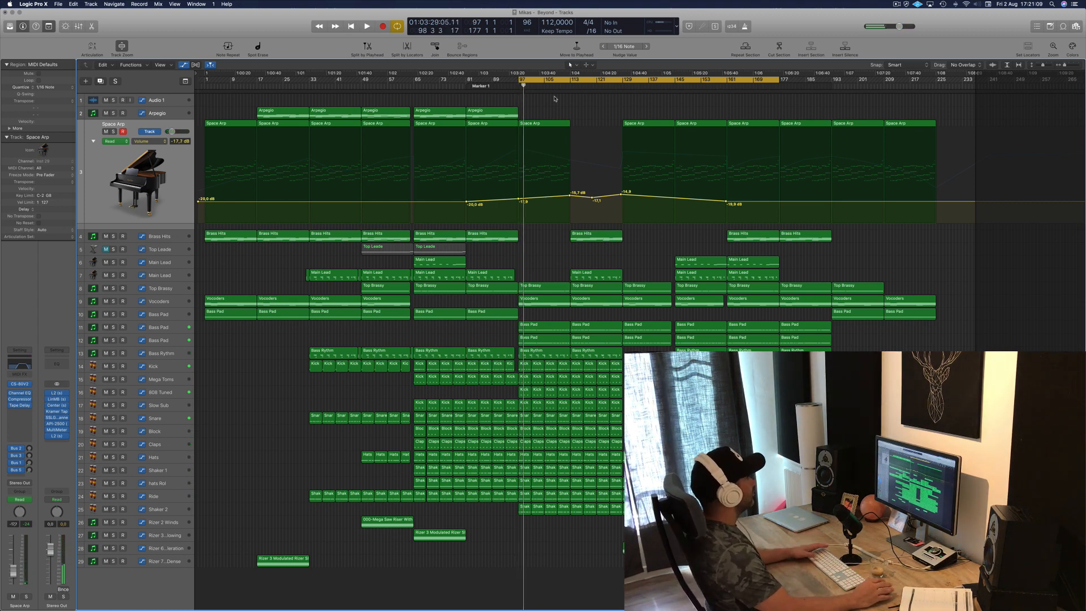
key("space")
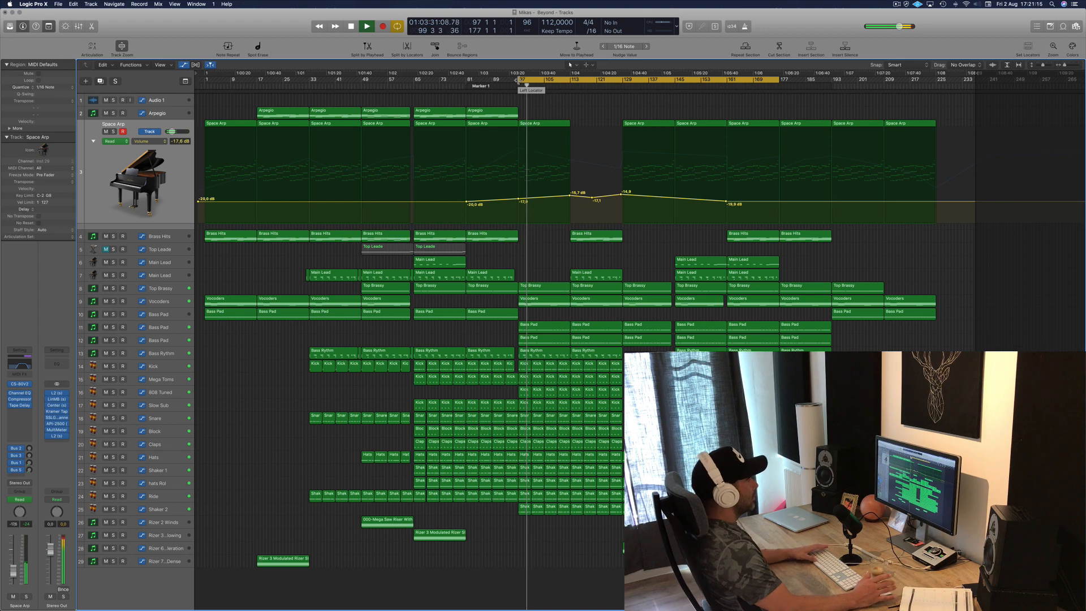
key("space")
- Move the cycle start to bar 65 and back to bar 97, and play a short passage from there
left_click_drag(518, 81, 413, 92)
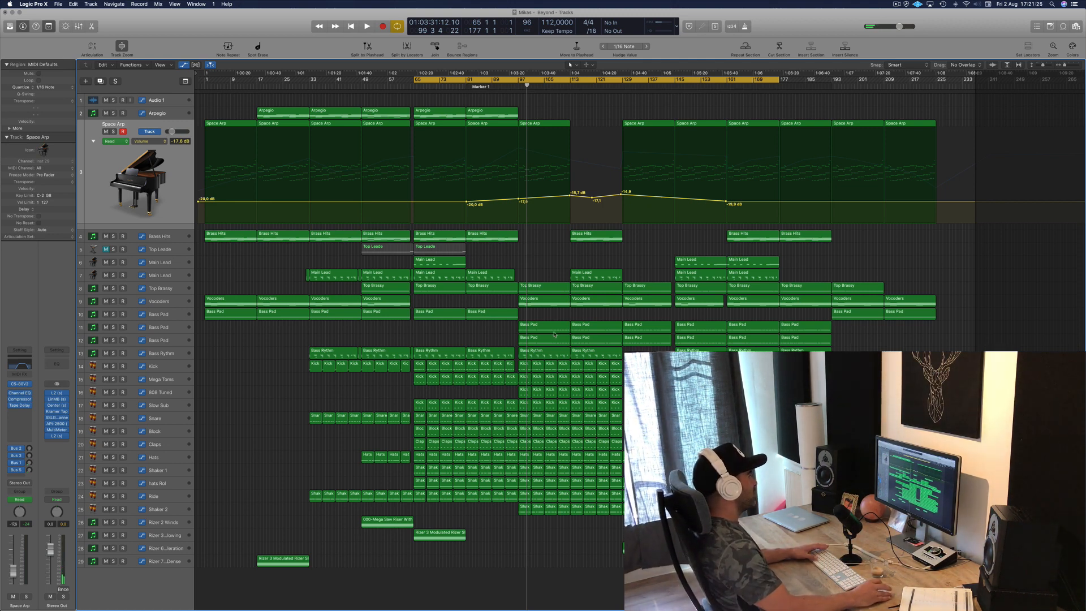
left_click_drag(413, 80, 517, 85)
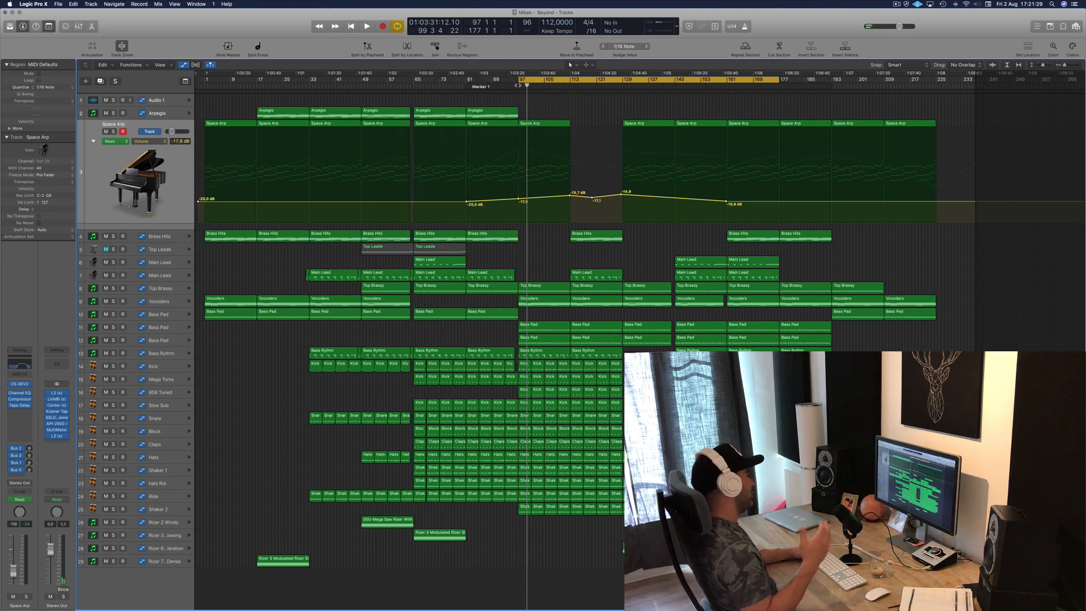
key("space")
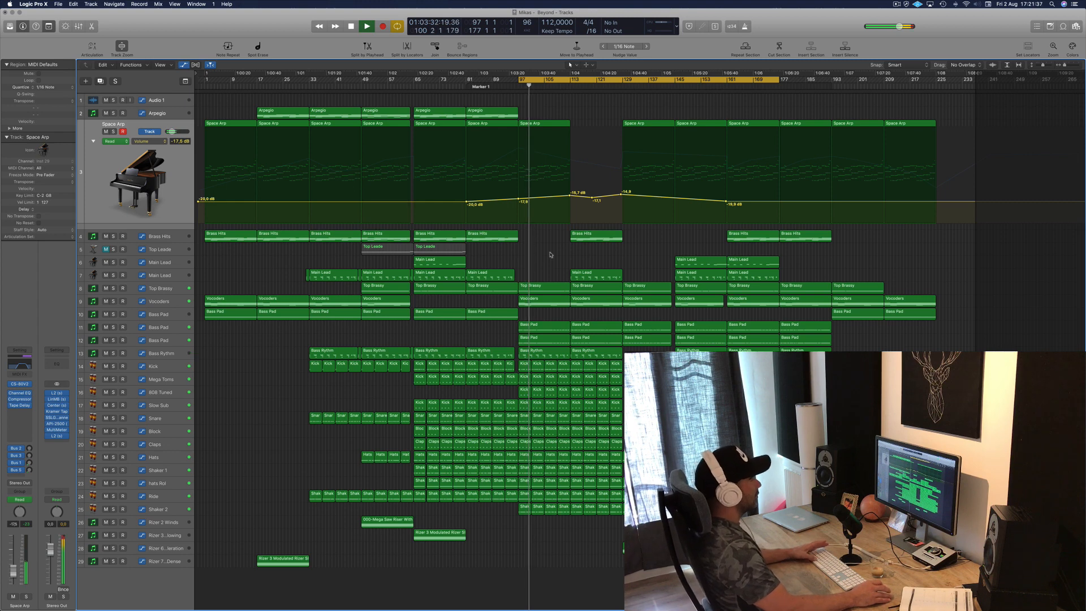
key("space")
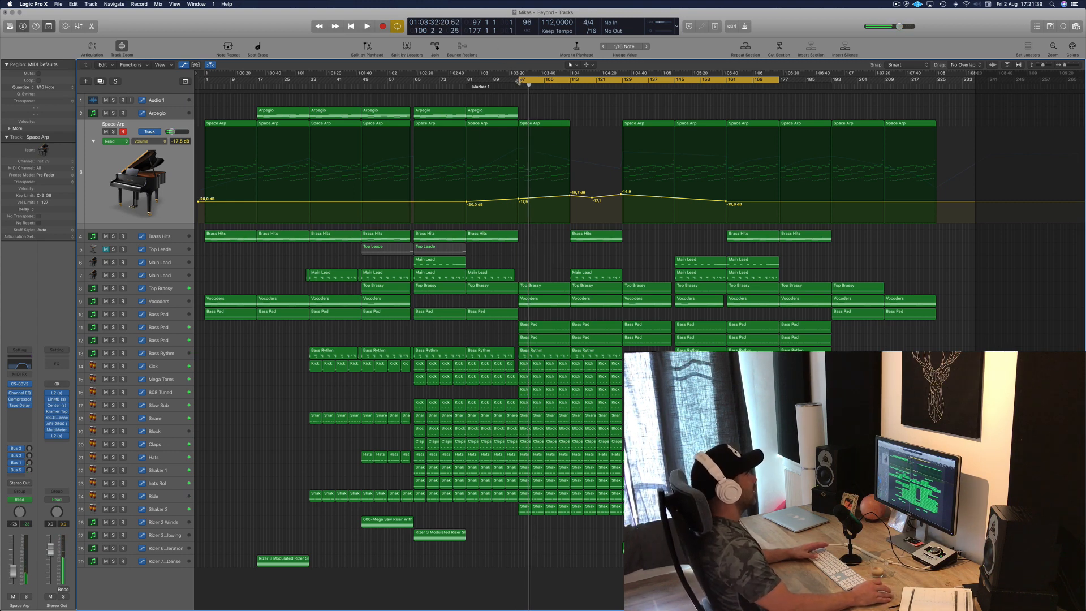
- Set the cycle start to bar 65, select the Arpegio track with no regions selected, and play from there
left_click_drag(518, 81, 415, 81)
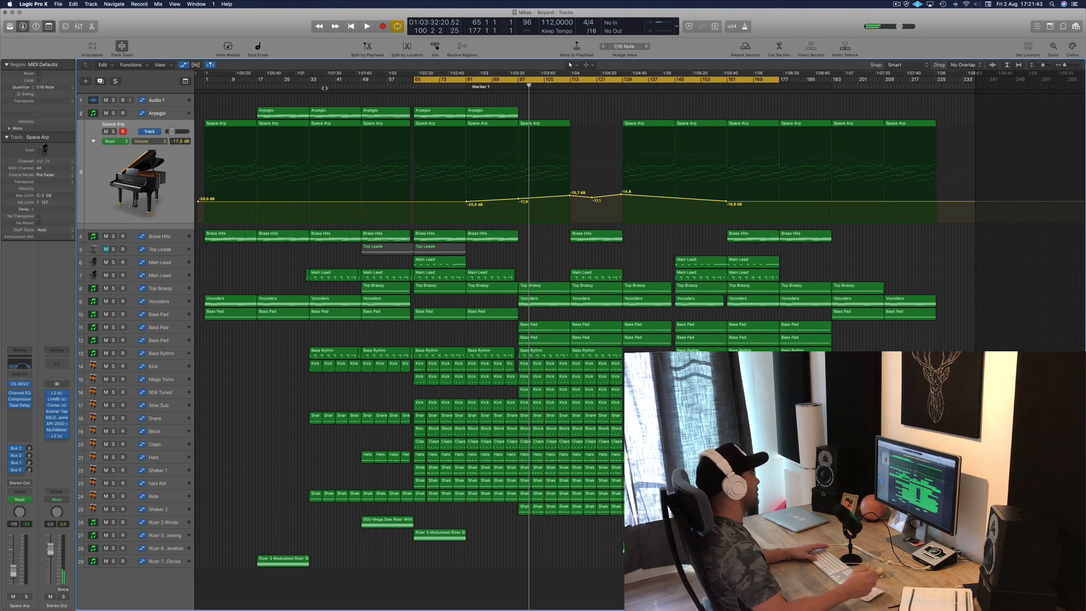
left_click(169, 113)
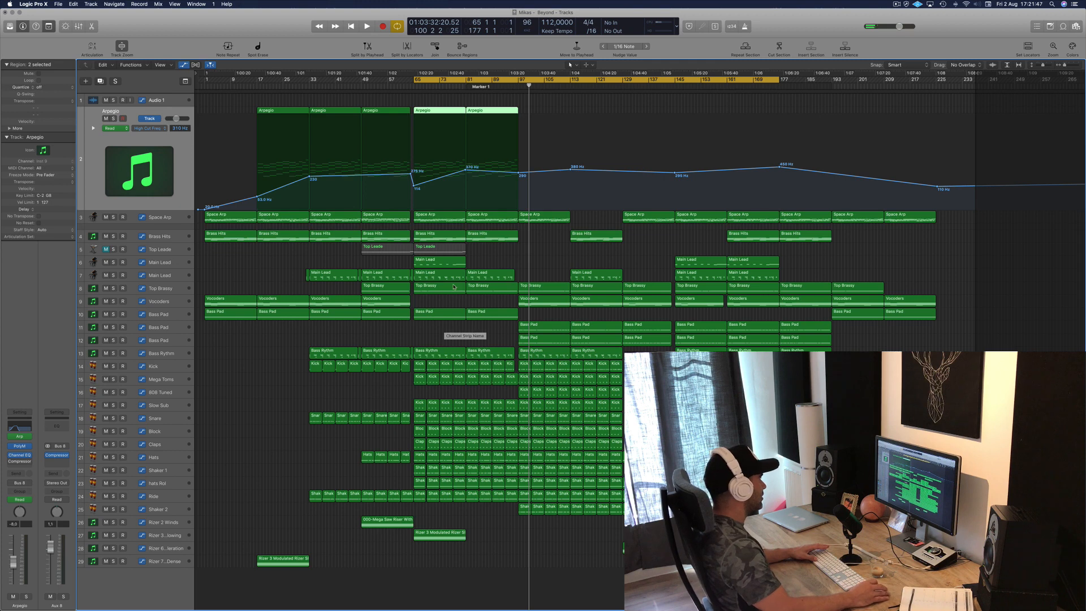
left_click(288, 244)
key("space")
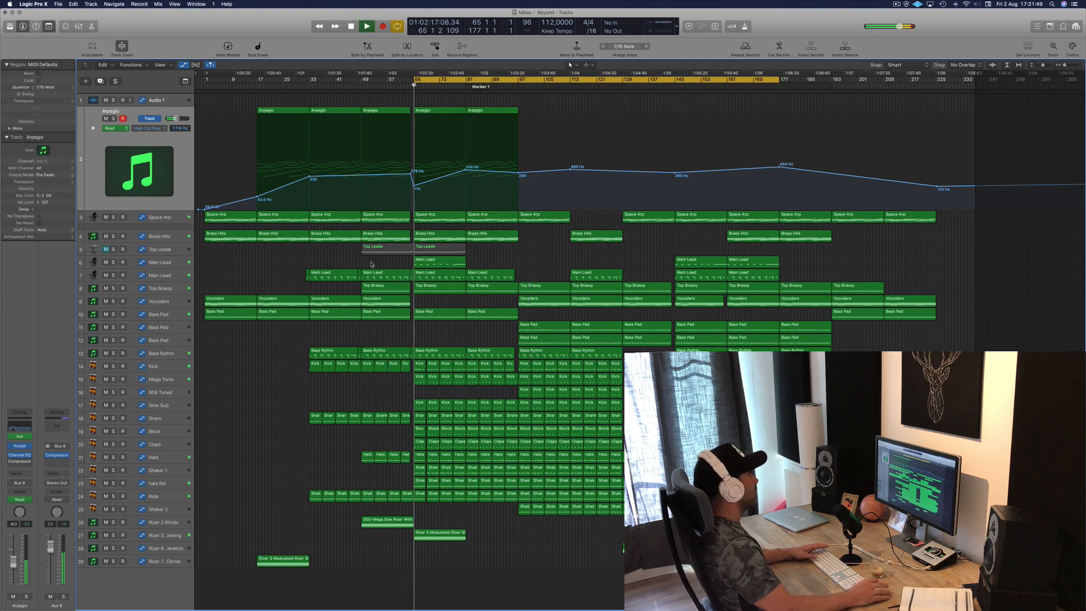
- Toggle solo and mute on the Arpegio track during playback to compare it with the full mix
left_click(113, 119)
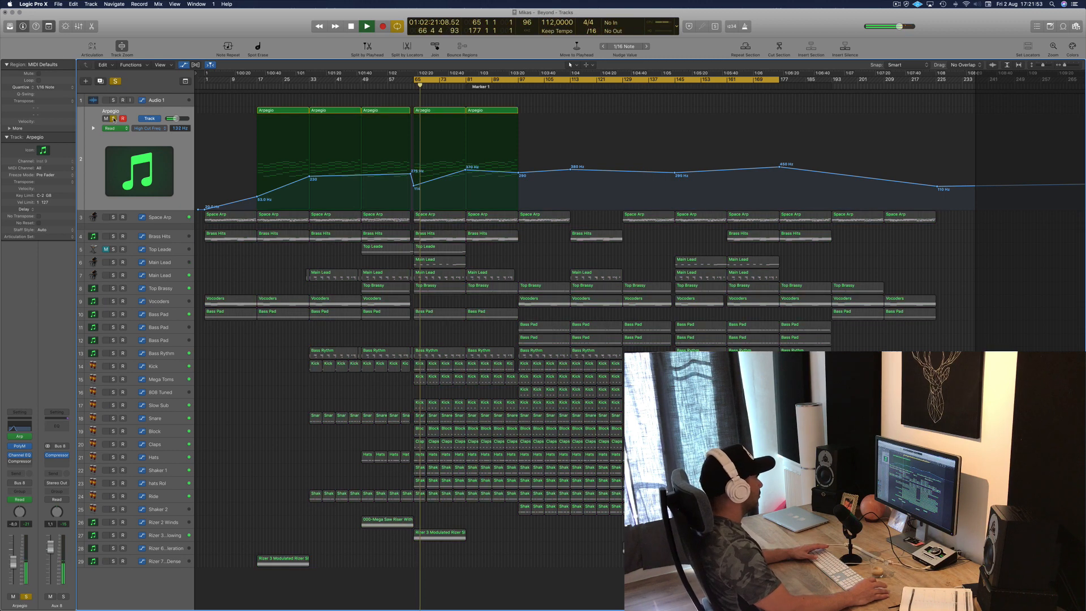
left_click(113, 119)
left_click(91, 156)
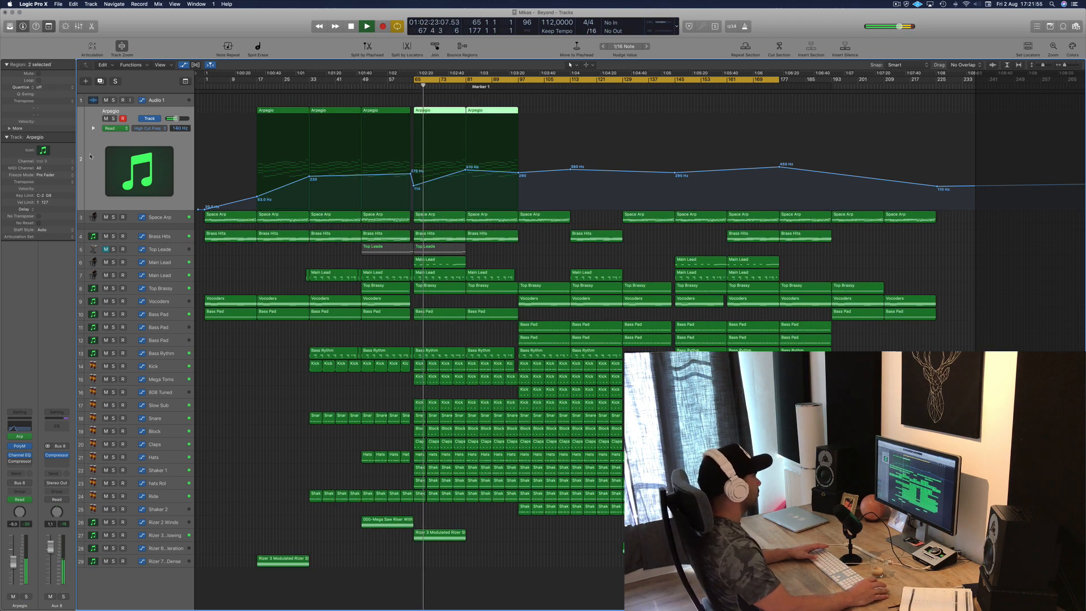
left_click(105, 119)
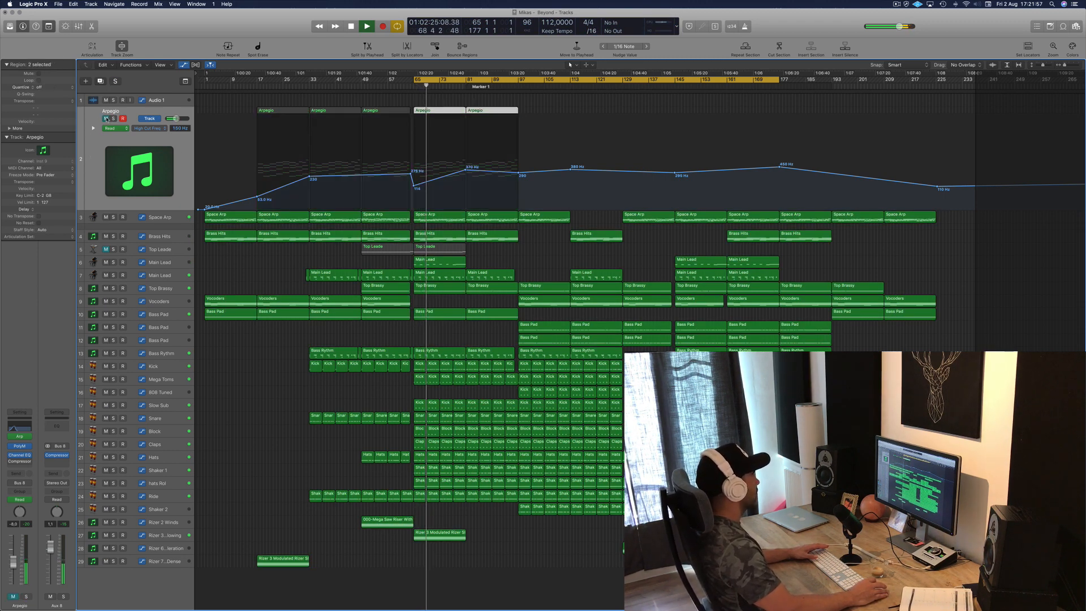
left_click(106, 119)
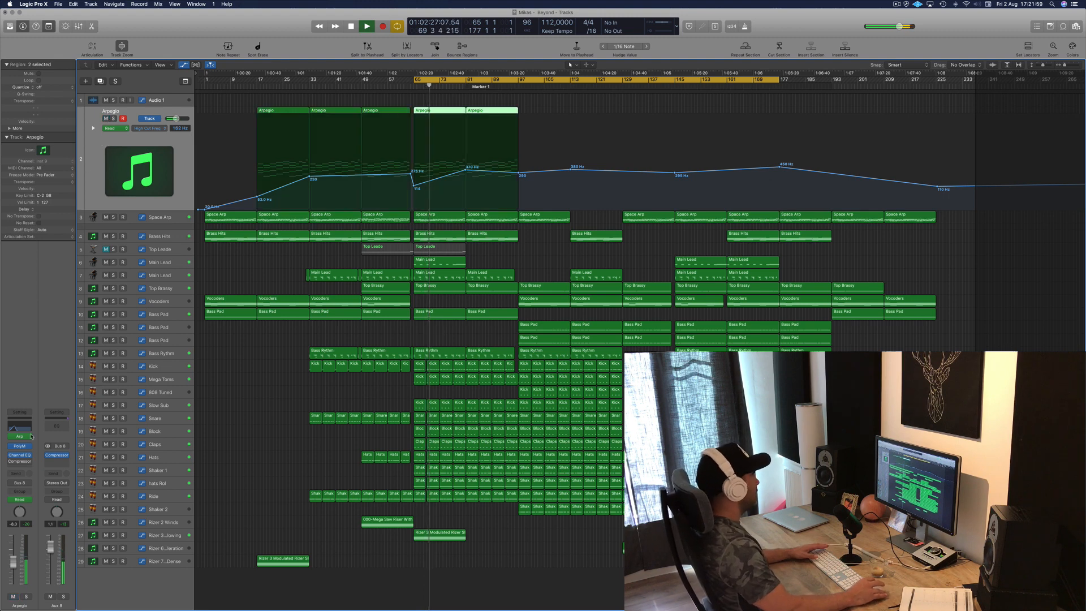
left_click(25, 597)
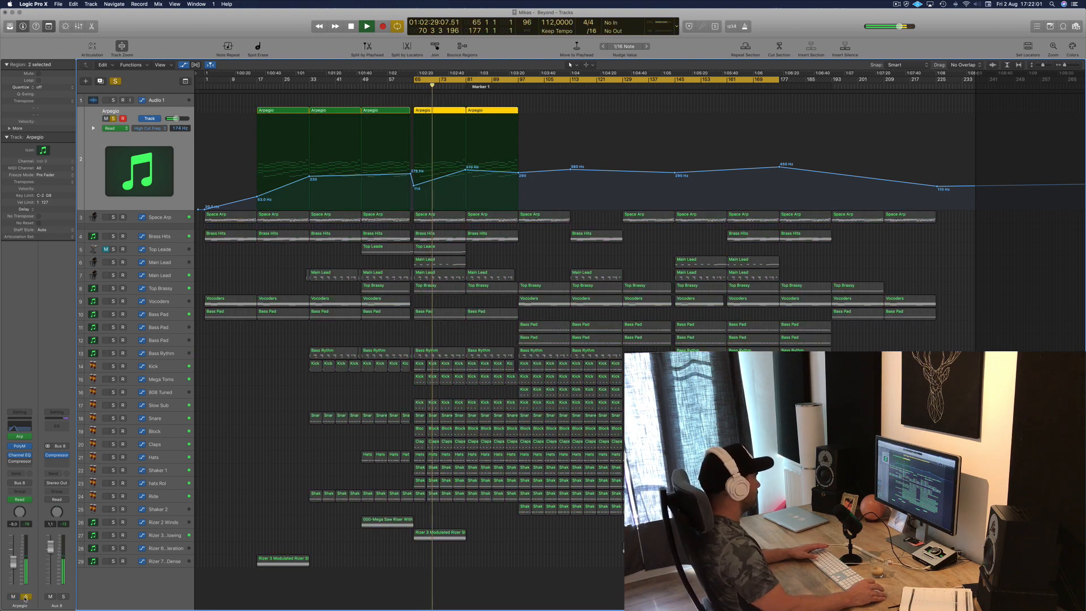
left_click(24, 597)
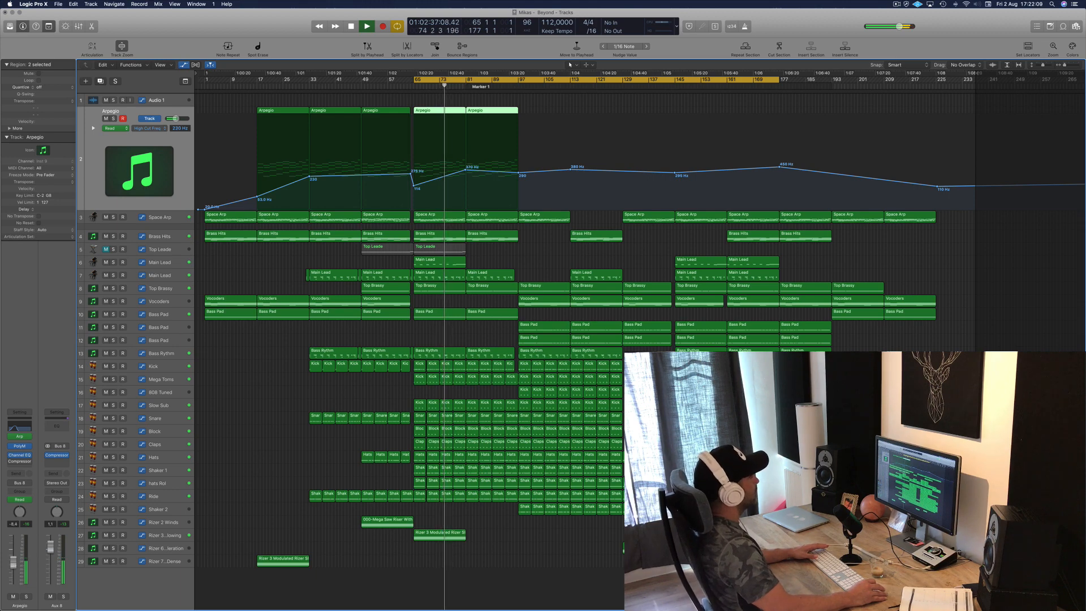
- Briefly solo the Main Lead on track 6 and the Bass Pad on track 10 in turn, returning to the full mix each time
left_click(113, 263)
left_click(113, 262)
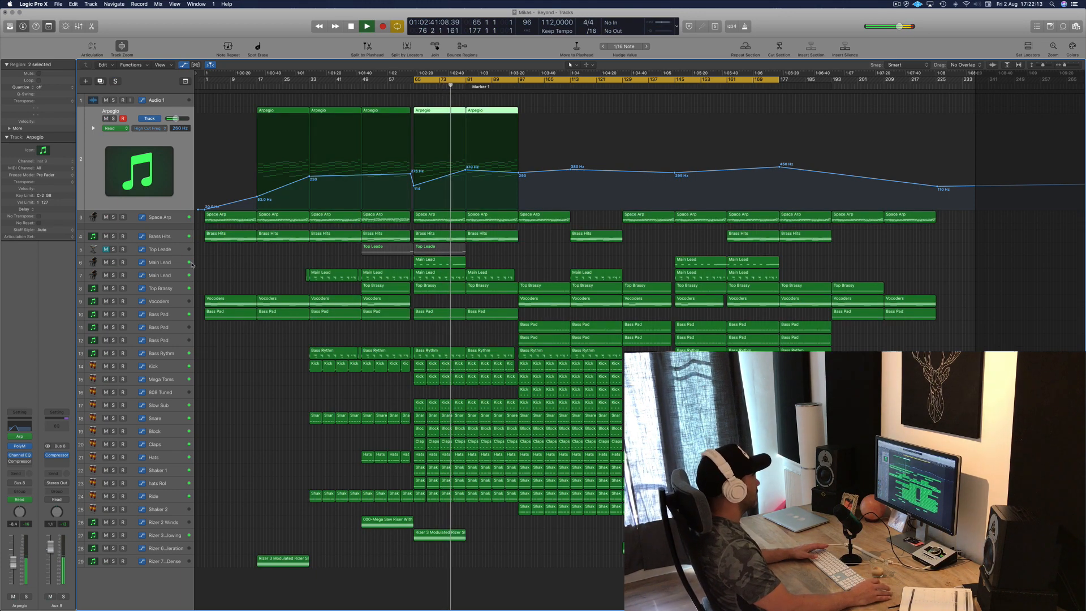
left_click(253, 270)
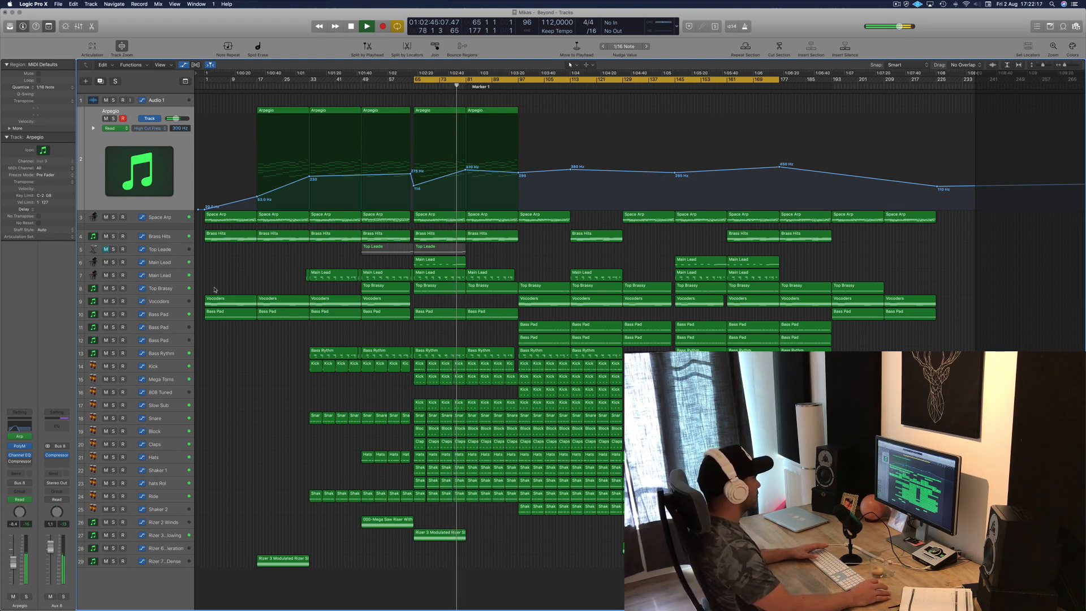
left_click(113, 315)
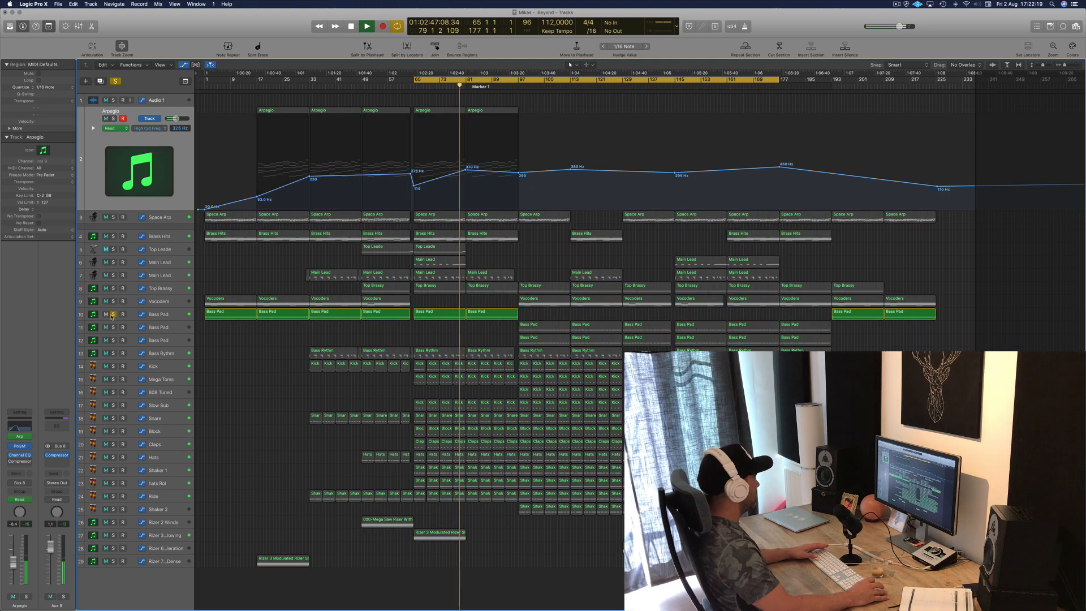
left_click(113, 314)
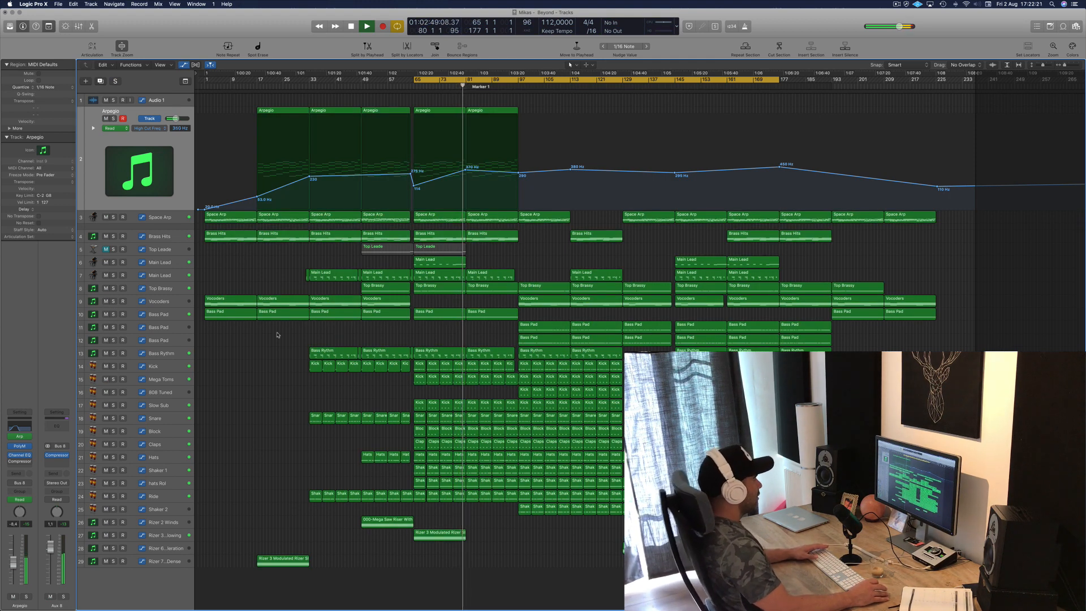